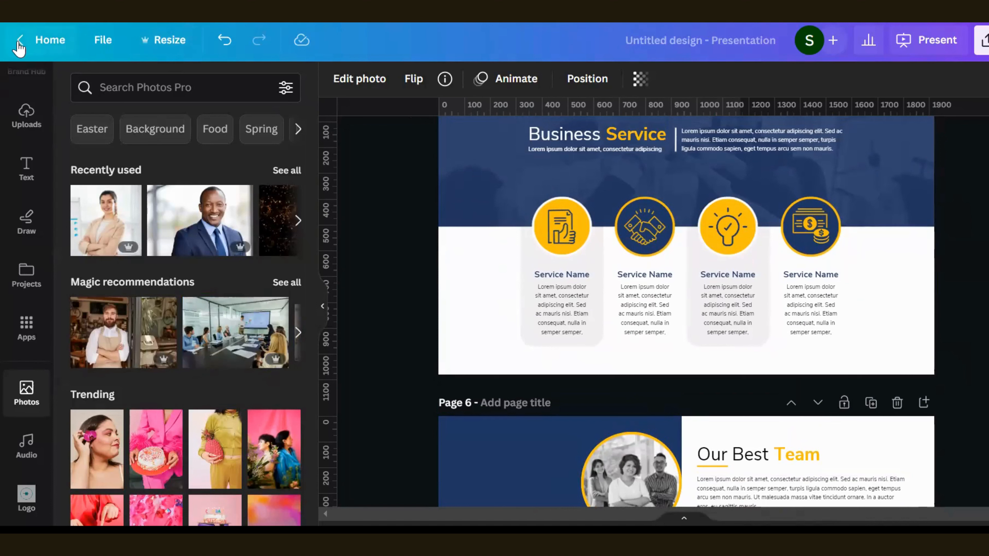
Step: Apply all 11 pages of the Blue & Yellow Professional Future Technology Presentation template to the design
{"action": "left_click", "coordinate": [323, 306]}
{"action": "scroll", "coordinate": [296, 265], "scroll_direction": "up", "scroll_amount": 20}
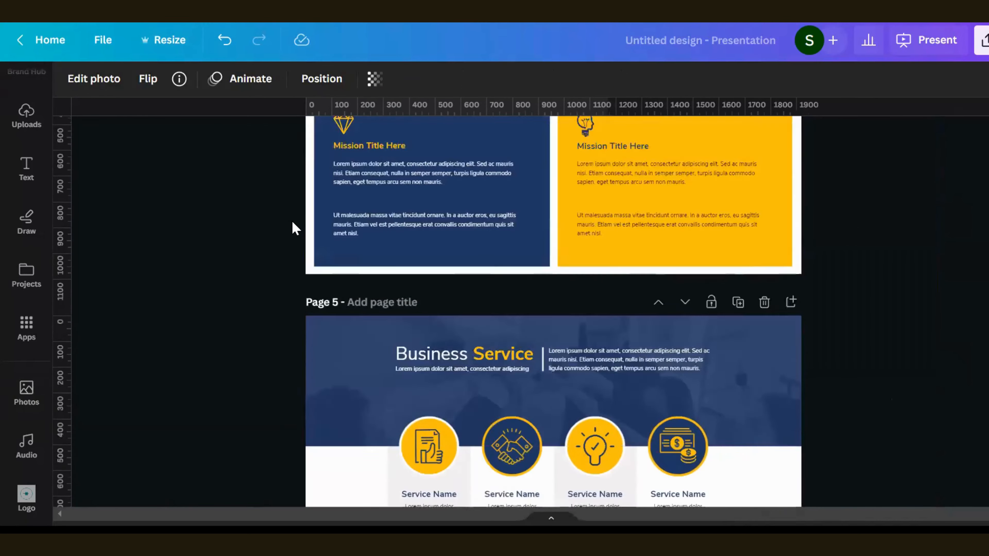
{"action": "scroll", "coordinate": [25, 127], "scroll_direction": "up", "scroll_amount": 3}
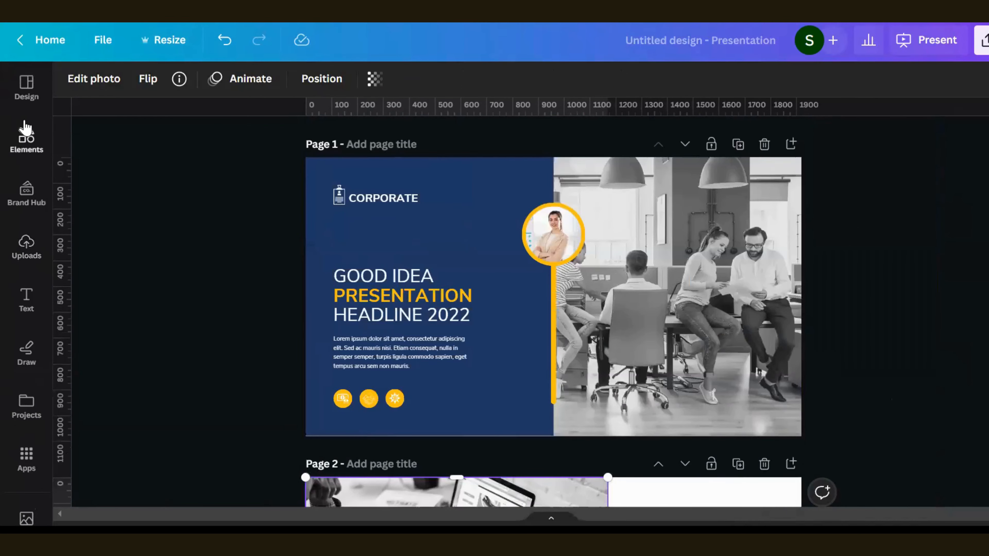
{"action": "left_click", "coordinate": [21, 87]}
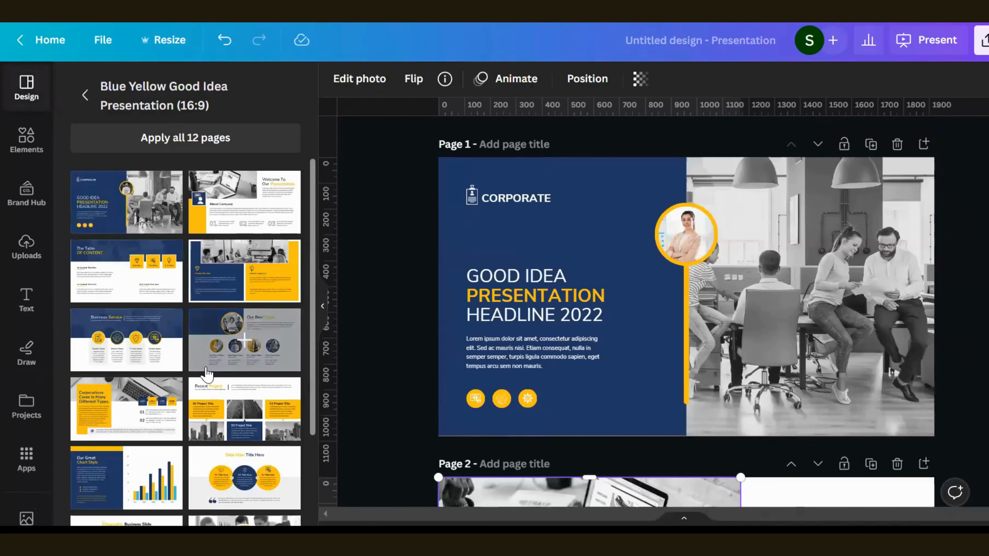
{"action": "left_click", "coordinate": [85, 95]}
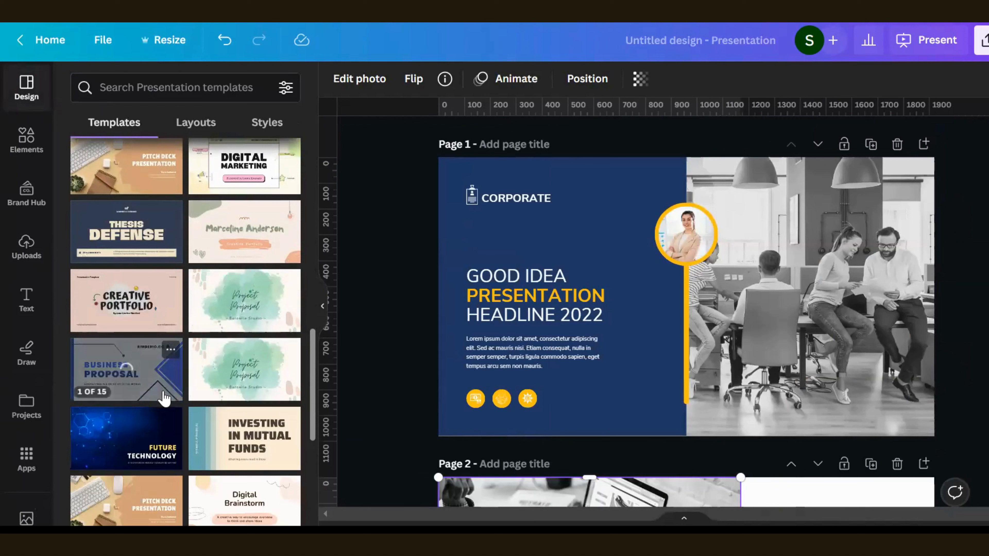
{"action": "left_click", "coordinate": [149, 427]}
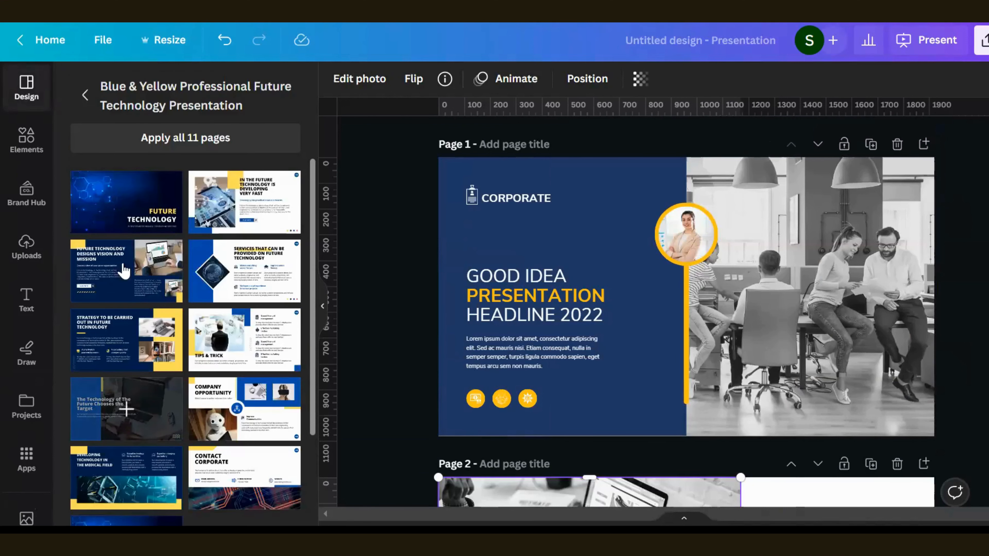
{"action": "left_click", "coordinate": [210, 139]}
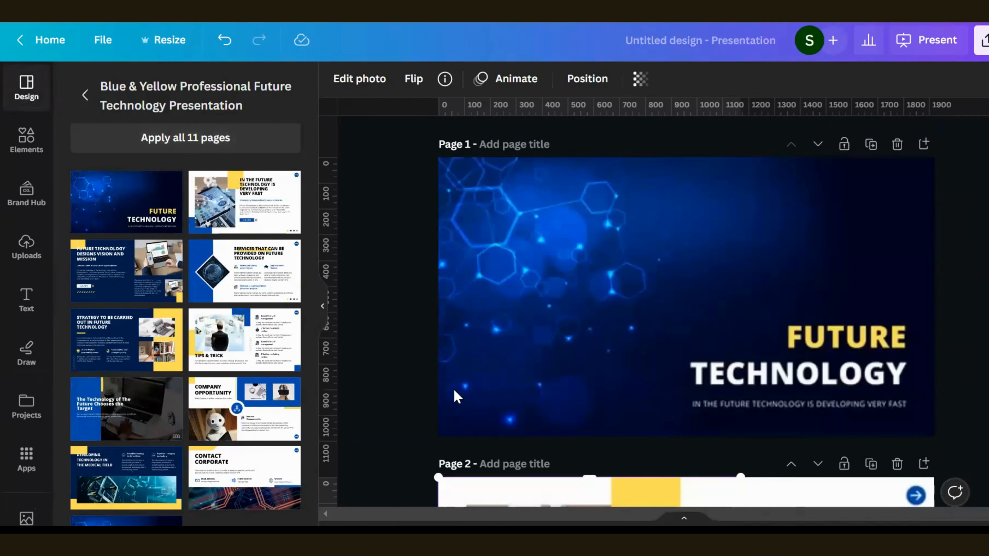
Step: Look through the pages of the applied Future Technology template and return to the first page
{"action": "scroll", "coordinate": [404, 467], "scroll_direction": "down", "scroll_amount": 15}
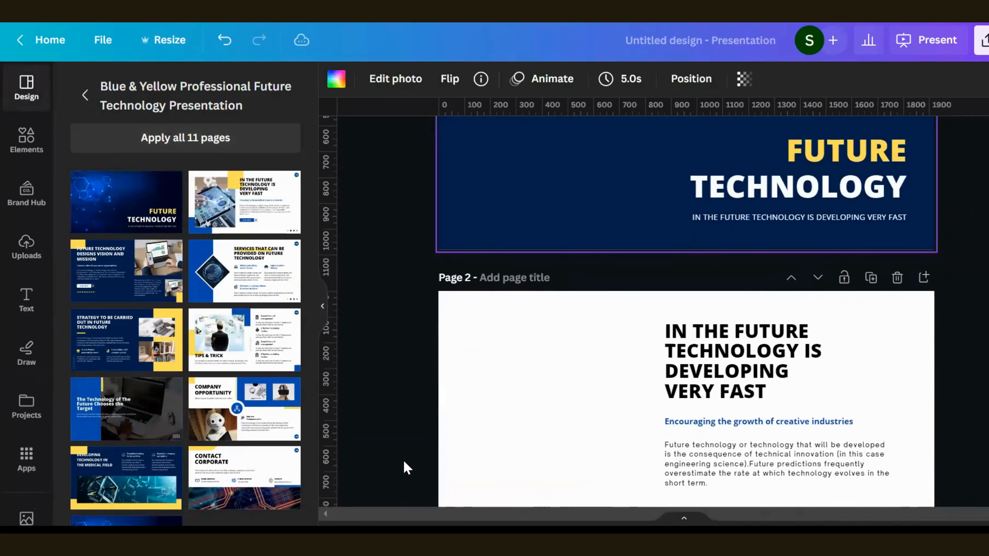
{"action": "scroll", "coordinate": [576, 460], "scroll_direction": "down", "scroll_amount": 20}
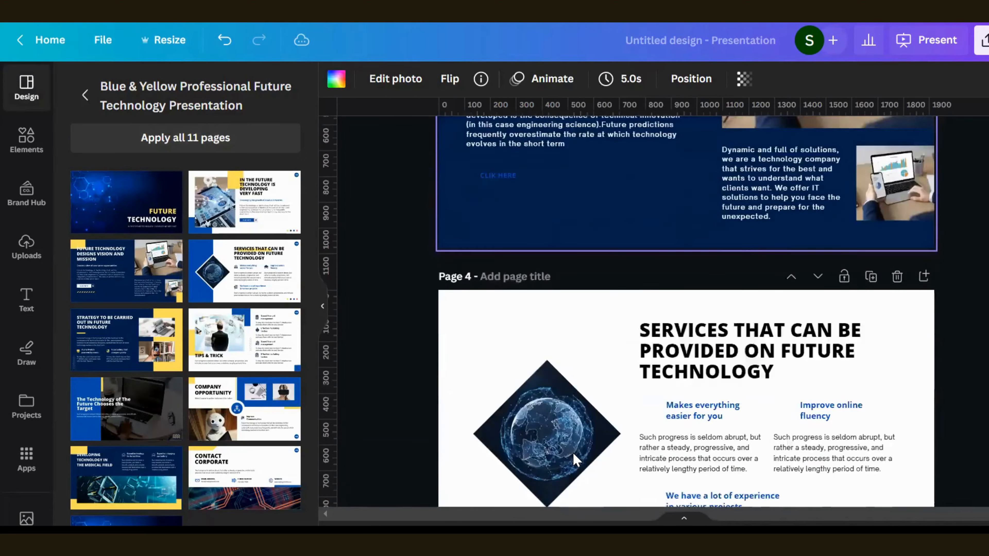
{"action": "scroll", "coordinate": [576, 460], "scroll_direction": "down", "scroll_amount": 5}
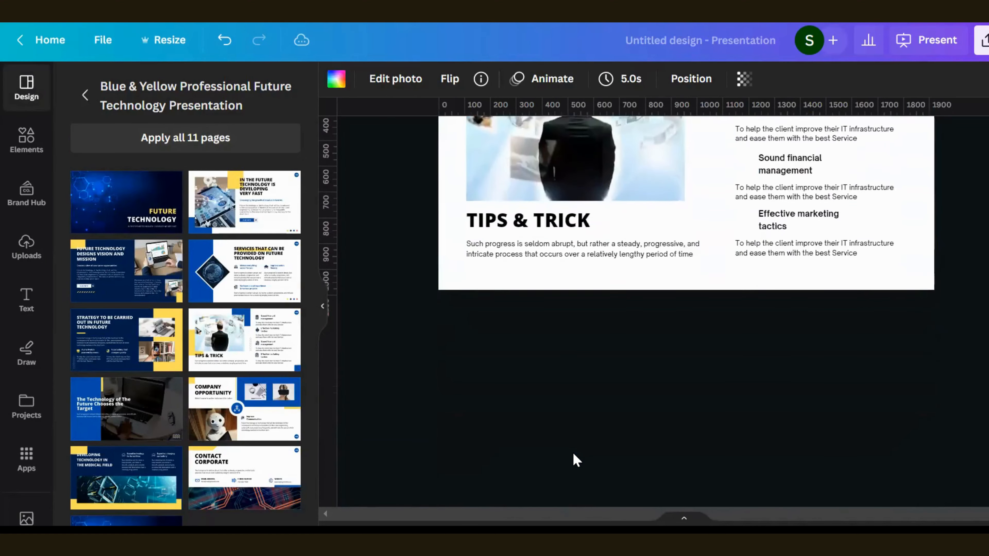
{"action": "scroll", "coordinate": [576, 460], "scroll_direction": "up", "scroll_amount": 8}
{"action": "scroll", "coordinate": [576, 460], "scroll_direction": "down", "scroll_amount": 10}
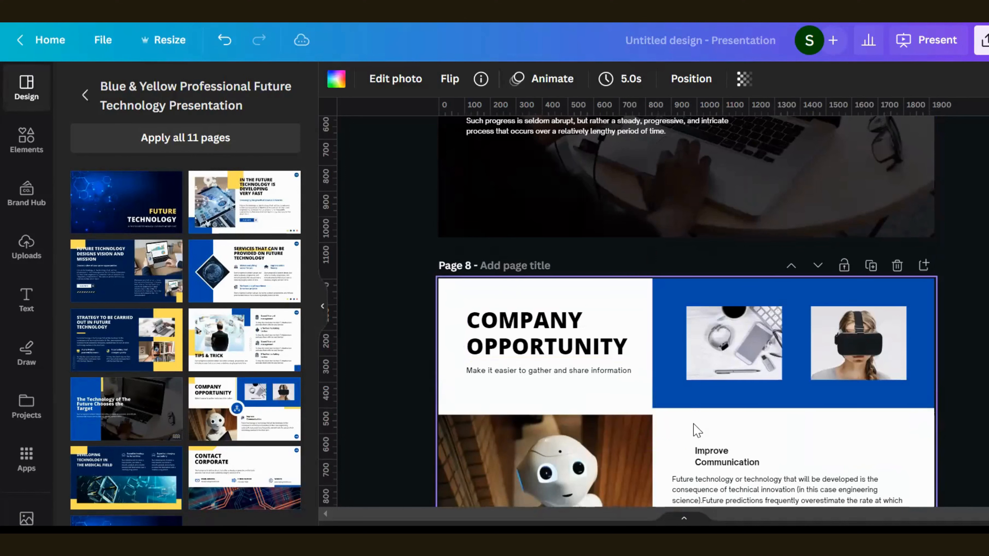
{"action": "scroll", "coordinate": [482, 246], "scroll_direction": "up", "scroll_amount": 20}
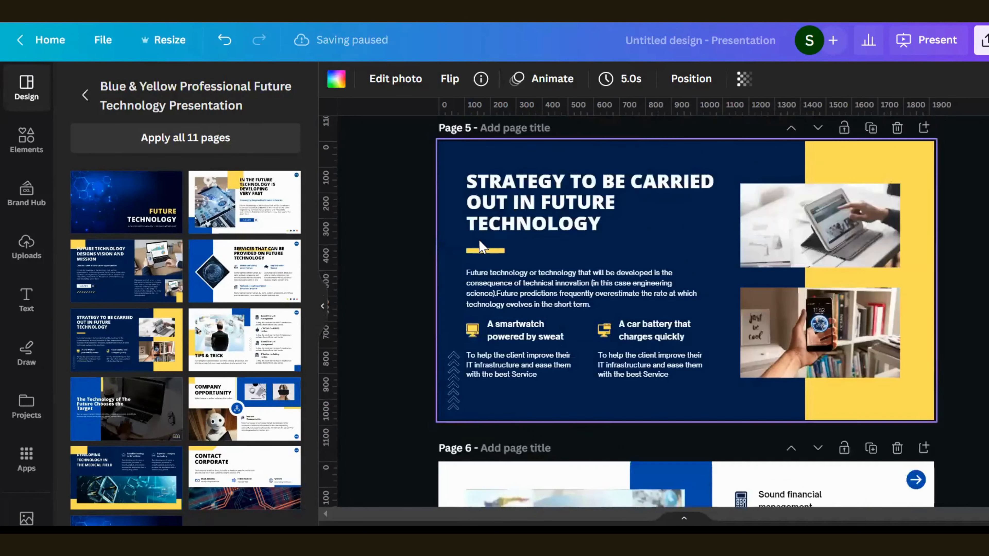
{"action": "scroll", "coordinate": [482, 246], "scroll_direction": "up", "scroll_amount": 5}
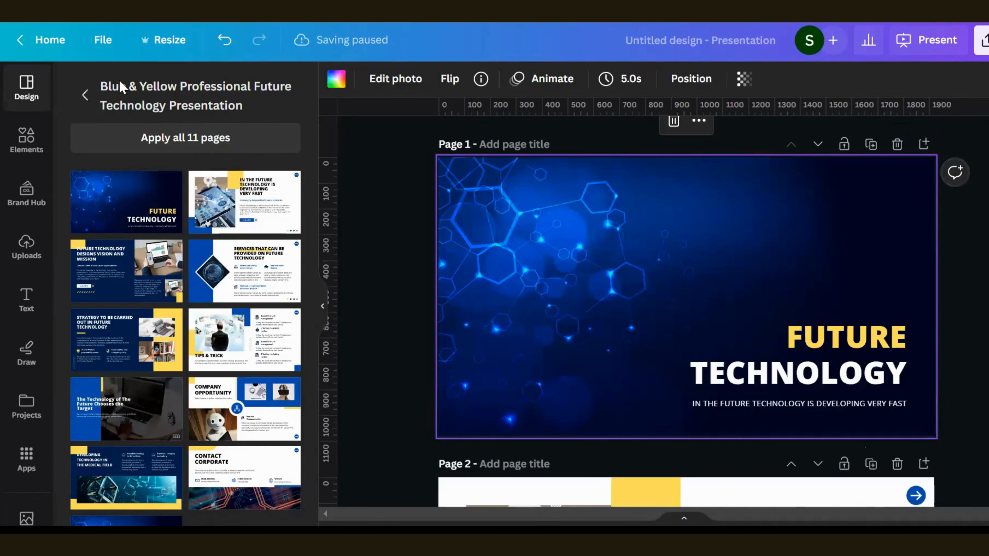
Step: Open Magic Design from the presentation templates and describe the topic as "cleanser, vitamin c, whitening, feeling soft and smooth."
{"action": "left_click", "coordinate": [87, 96]}
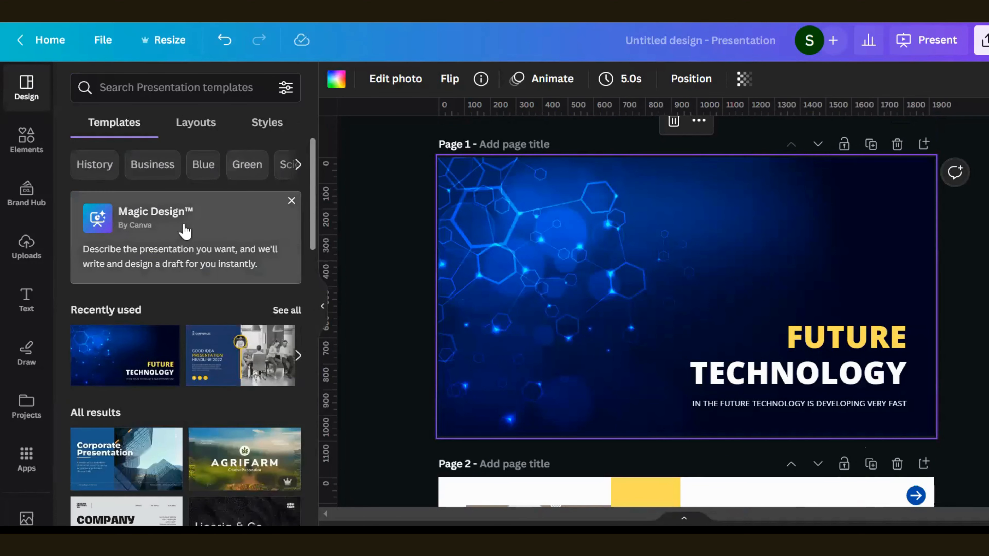
{"action": "left_click", "coordinate": [144, 217]}
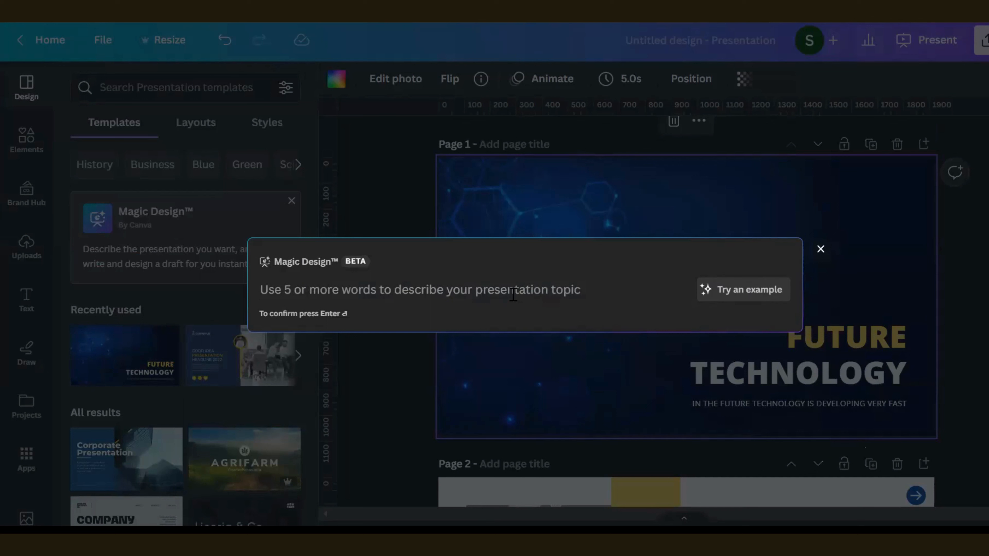
{"action": "type", "text": "cleanser"}
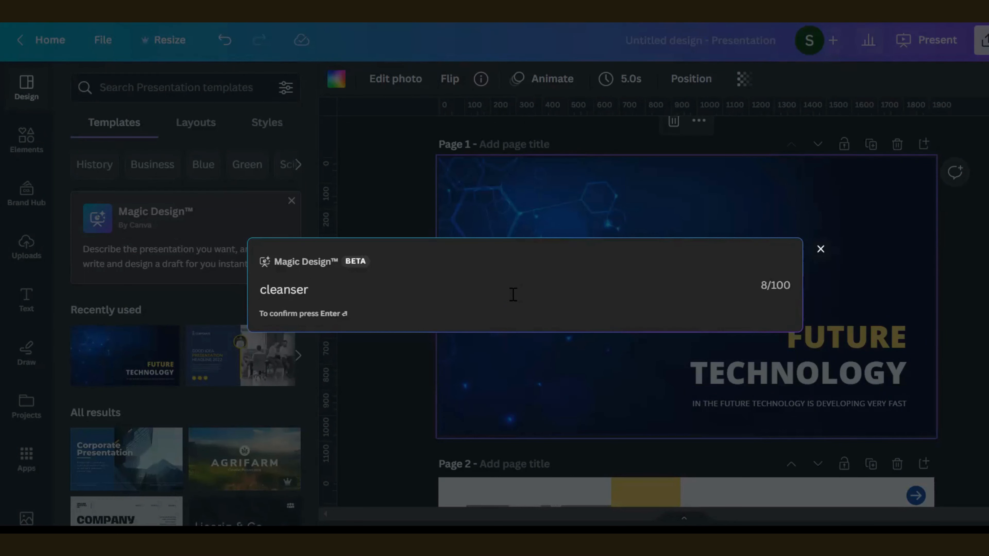
{"action": "type", "text": ", vitamin c, whitening"}
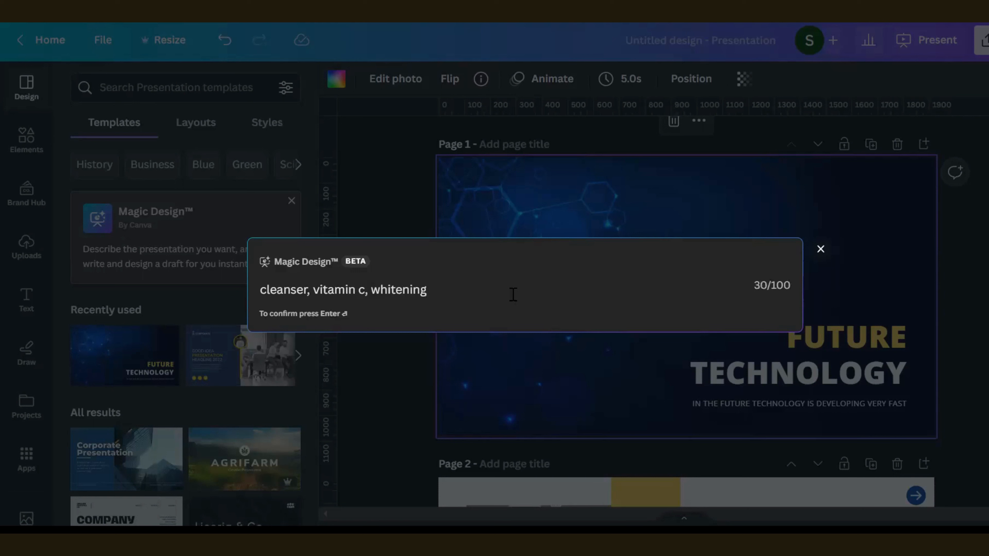
{"action": "type", "text": ", feeling soift and"}
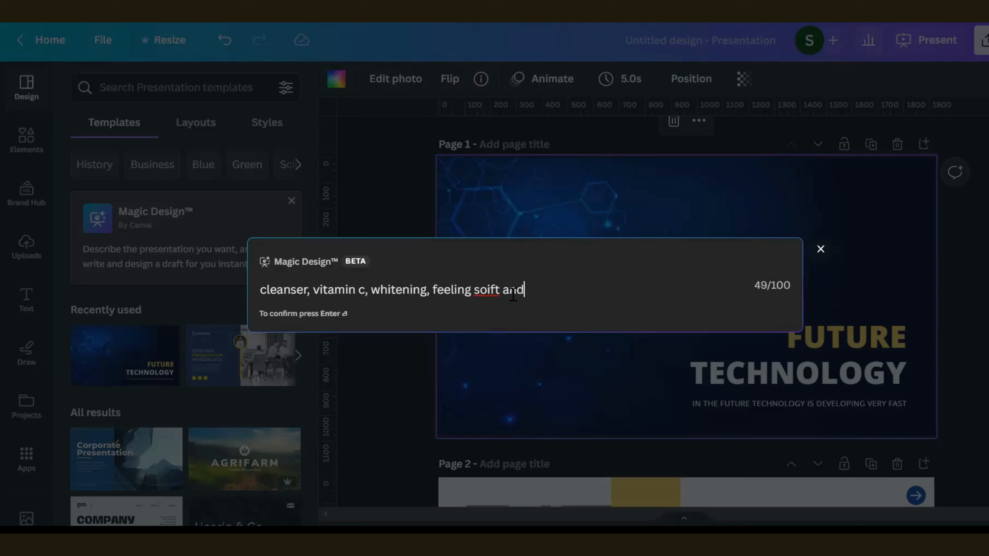
{"action": "key", "text": "BackSpace"}
{"action": "key", "text": "BackSpace"}
{"action": "key", "text": "BackSpace"}
{"action": "key", "text": "BackSpace"}
{"action": "key", "text": "BackSpace"}
{"action": "key", "text": "BackSpace"}
{"action": "key", "text": "BackSpace"}
{"action": "type", "text": "ft and smooth."}
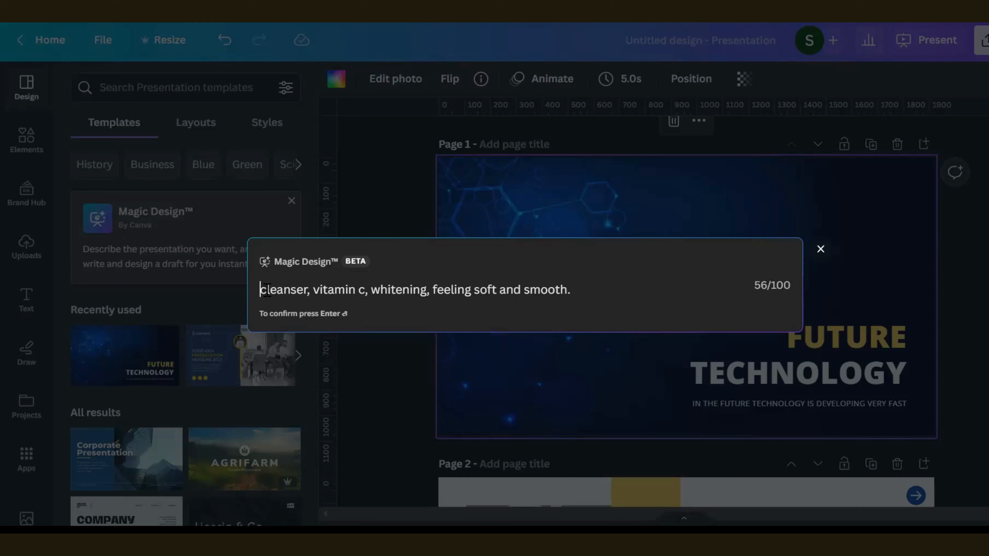
Step: Put "marketing strategy for new product - " in front of the existing Magic Design topic description
{"action": "type", "text": "marketing "}
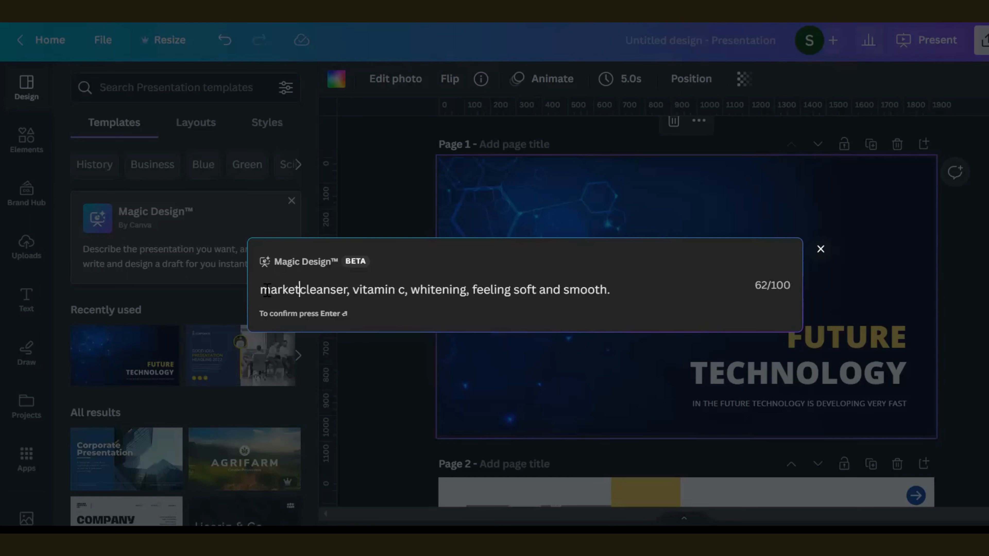
{"action": "type", "text": "strateg"}
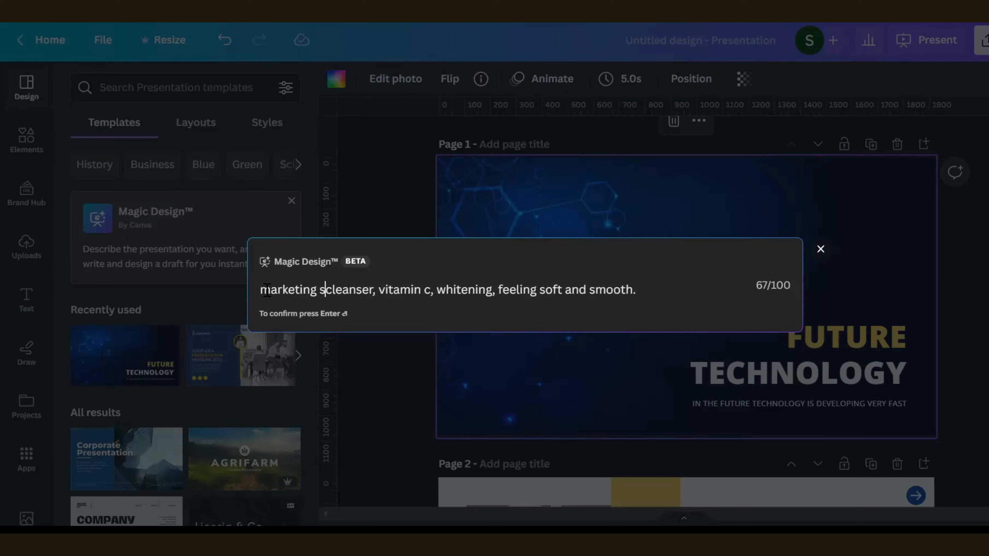
{"action": "type", "text": "y for new "}
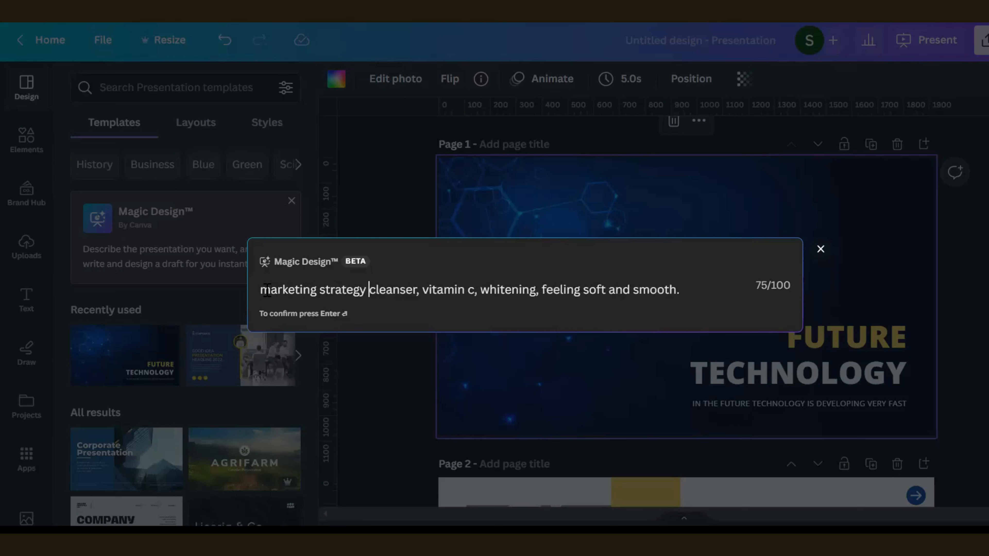
{"action": "type", "text": "product"}
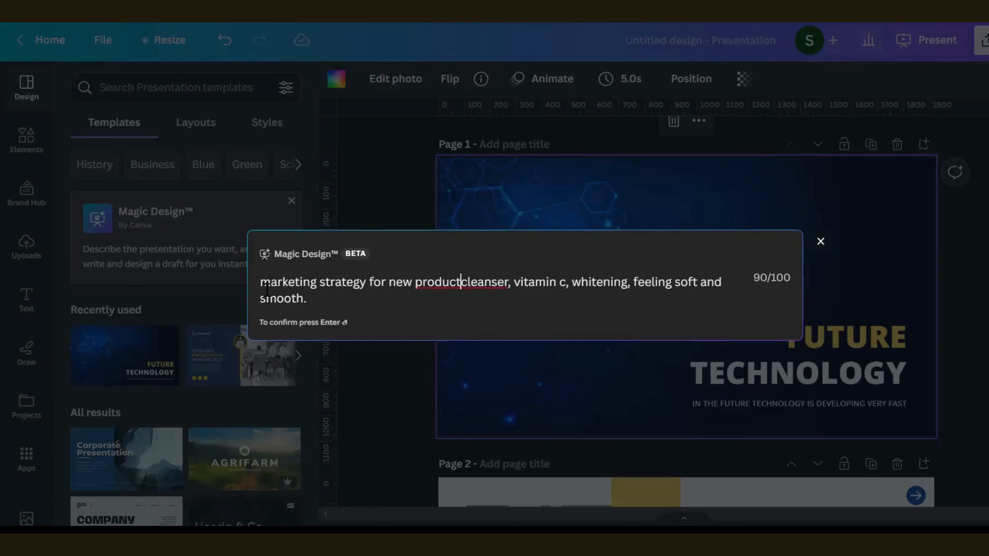
{"action": "type", "text": " -"}
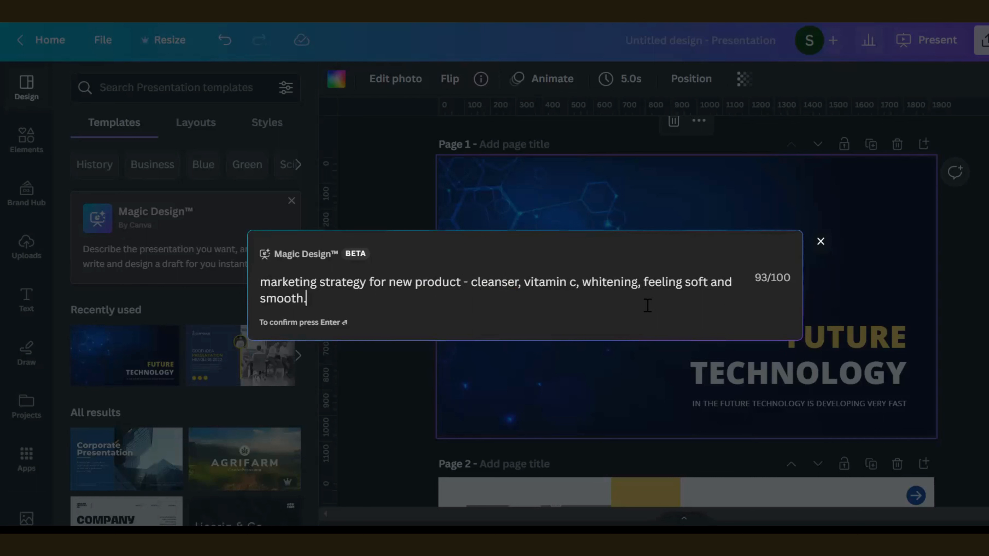
Step: Generate designs from the description and select the yellow template style with the partly cut circular photo
{"action": "key", "text": "Return"}
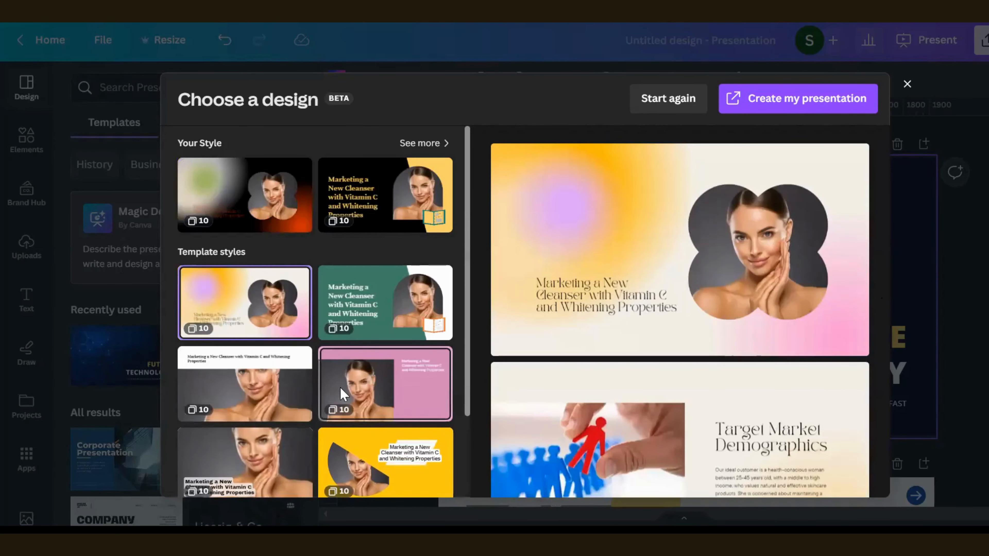
{"action": "scroll", "coordinate": [342, 393], "scroll_direction": "down", "scroll_amount": 2}
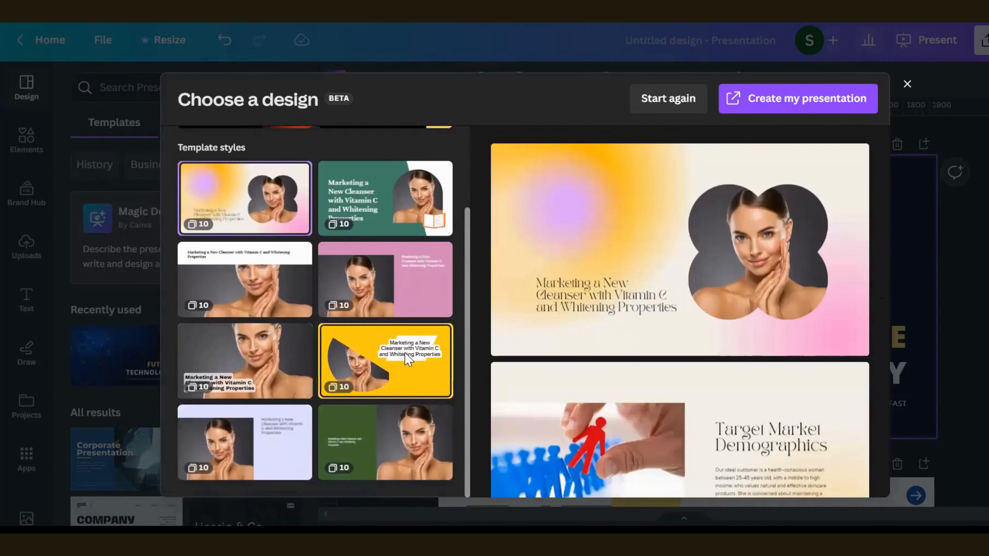
{"action": "left_click", "coordinate": [386, 378]}
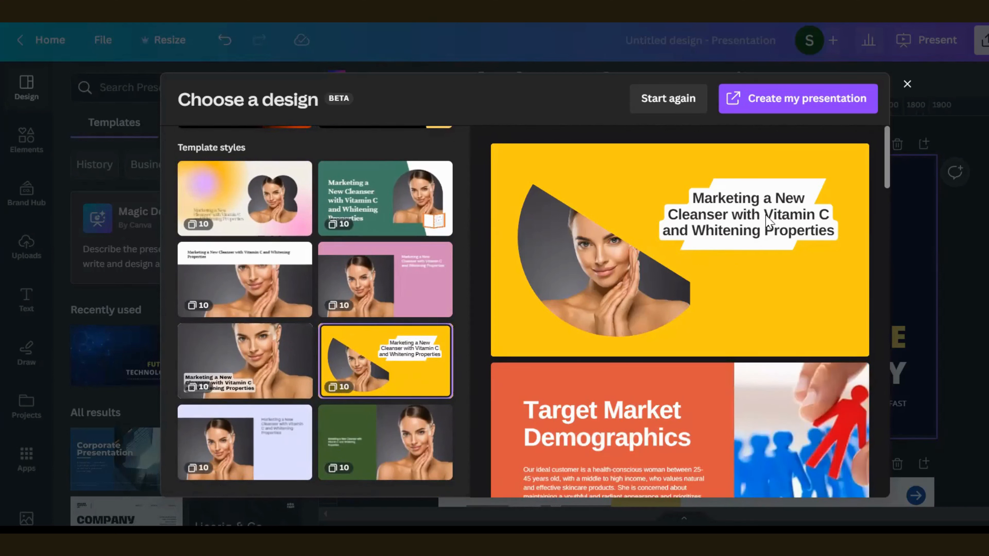
Step: Examine the generated slides of the yellow design, from the target market demographics to the competitor analysis
{"action": "scroll", "coordinate": [796, 274], "scroll_direction": "down", "scroll_amount": 2}
{"action": "scroll", "coordinate": [797, 274], "scroll_direction": "down", "scroll_amount": 3}
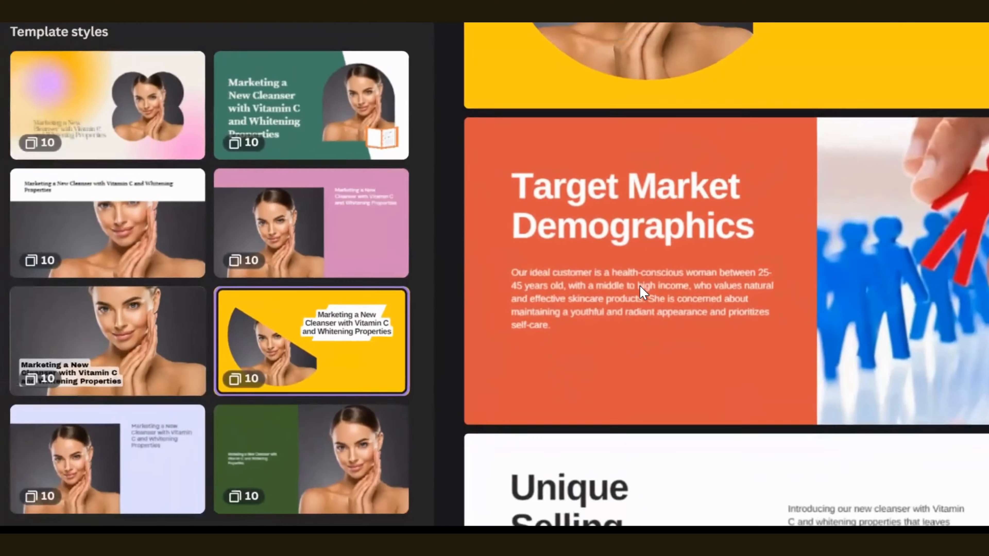
{"action": "scroll", "coordinate": [648, 367], "scroll_direction": "down", "scroll_amount": 4}
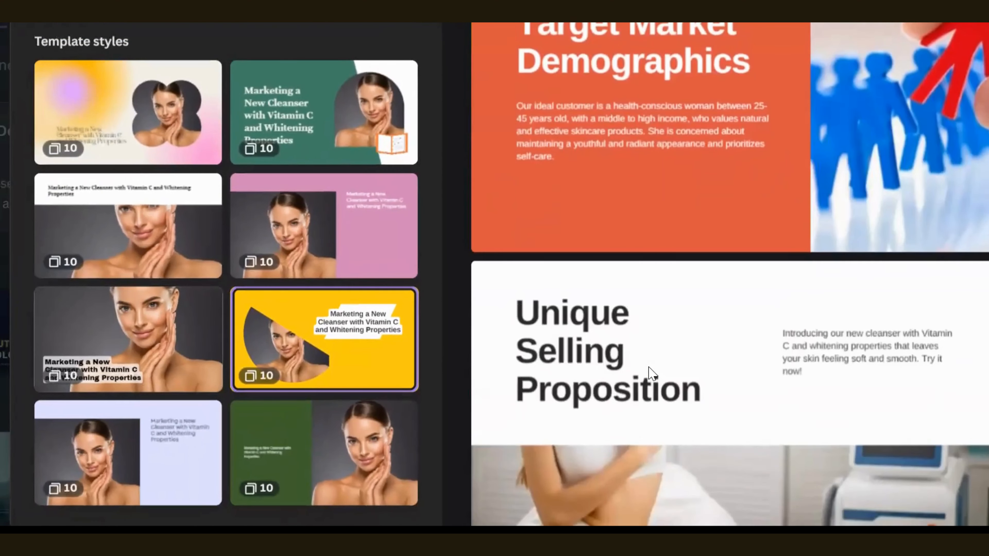
{"action": "scroll", "coordinate": [664, 389], "scroll_direction": "down", "scroll_amount": 2}
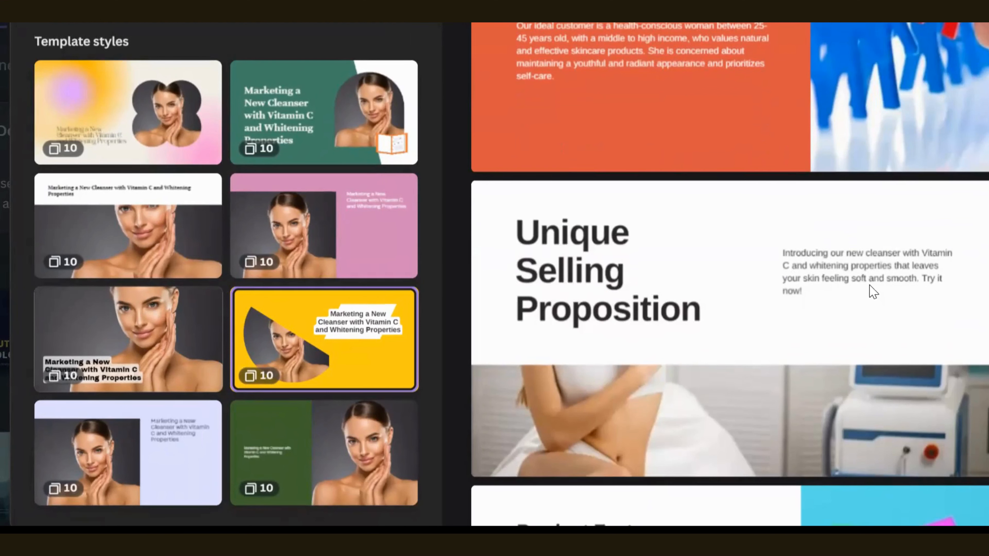
{"action": "scroll", "coordinate": [891, 327], "scroll_direction": "down", "scroll_amount": 5}
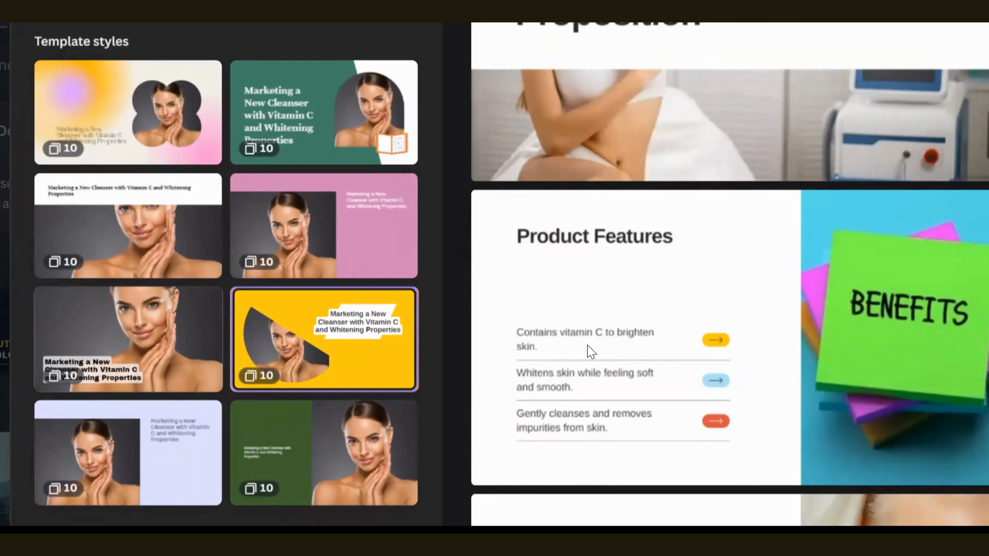
{"action": "scroll", "coordinate": [588, 349], "scroll_direction": "down", "scroll_amount": 1}
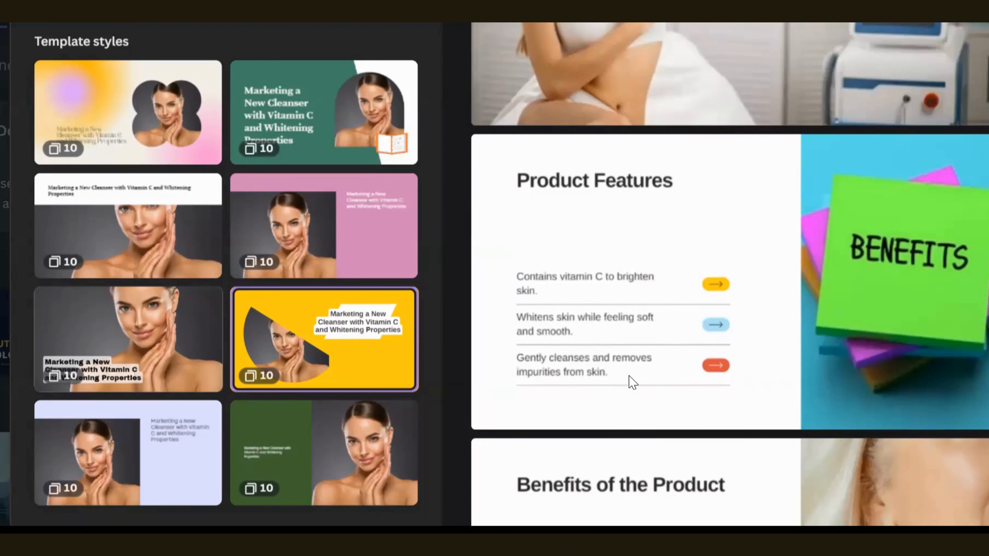
{"action": "scroll", "coordinate": [644, 396], "scroll_direction": "down", "scroll_amount": 3}
{"action": "scroll", "coordinate": [626, 342], "scroll_direction": "down", "scroll_amount": 2}
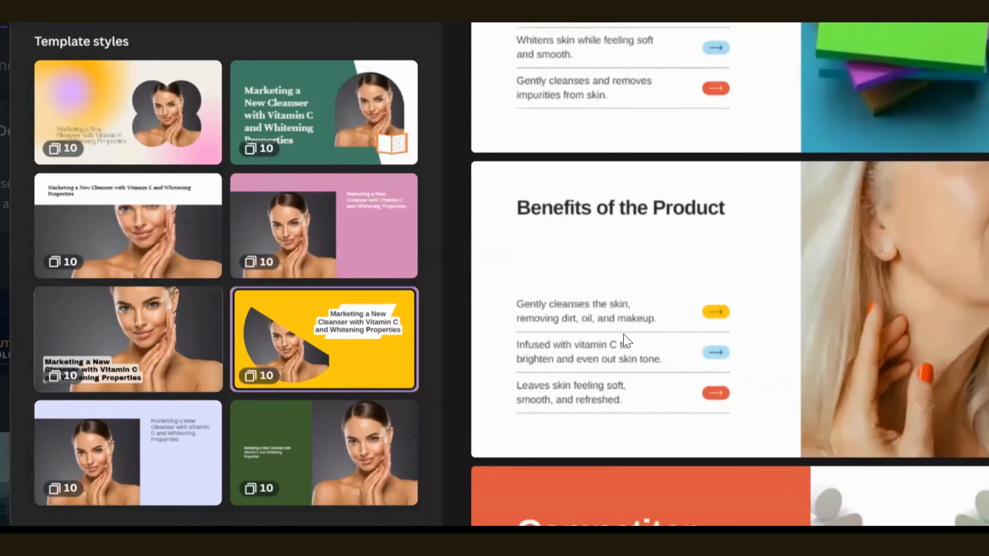
{"action": "scroll", "coordinate": [658, 392], "scroll_direction": "down", "scroll_amount": 3}
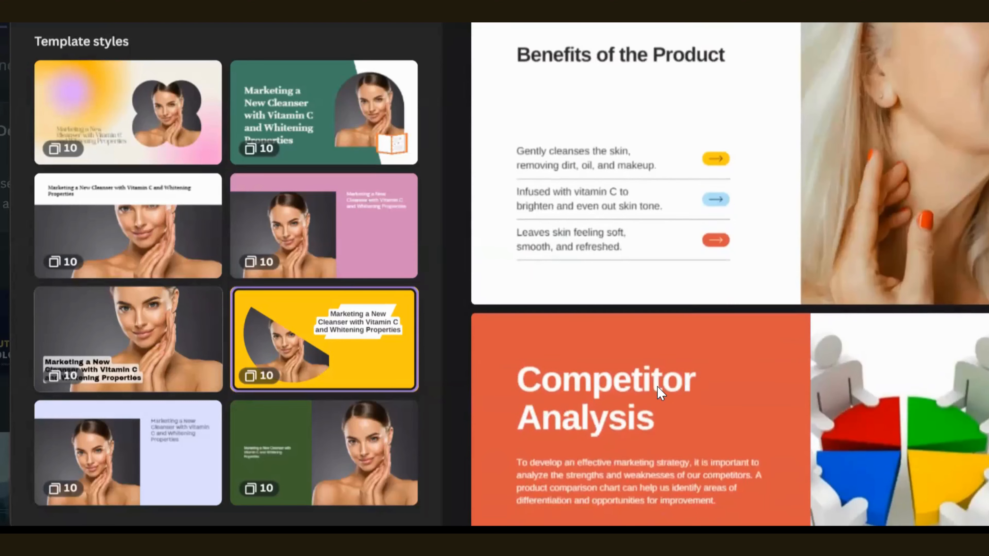
{"action": "scroll", "coordinate": [658, 390], "scroll_direction": "down", "scroll_amount": 1}
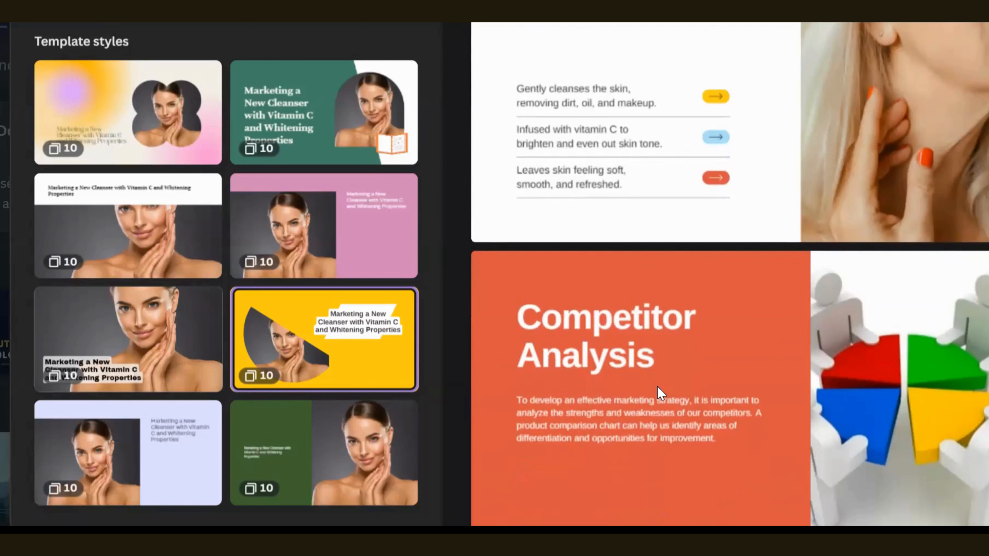
{"action": "scroll", "coordinate": [662, 390], "scroll_direction": "down", "scroll_amount": 1}
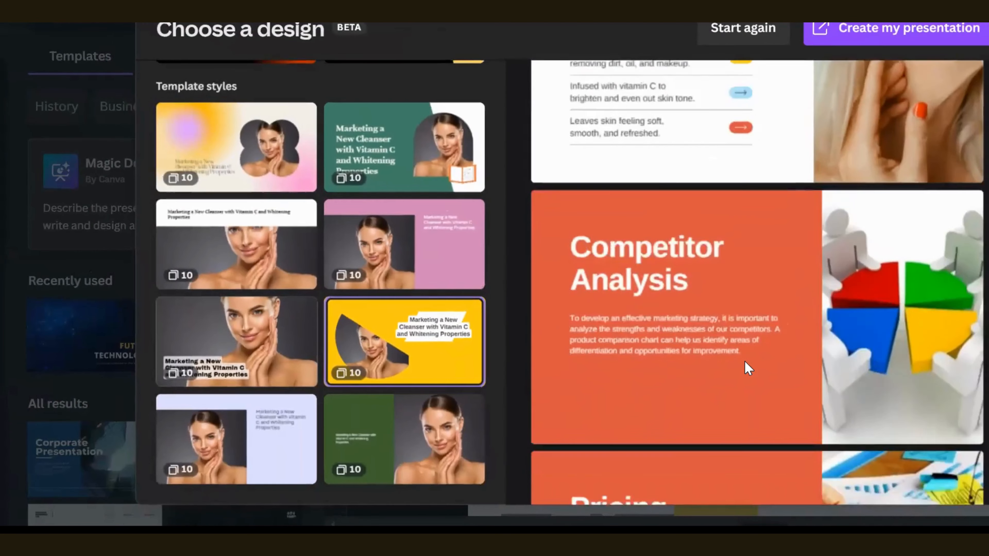
Step: Review the remaining generated slides through to the closing thank-you slide and create the presentation from the yellow design
{"action": "scroll", "coordinate": [744, 360], "scroll_direction": "down", "scroll_amount": 5}
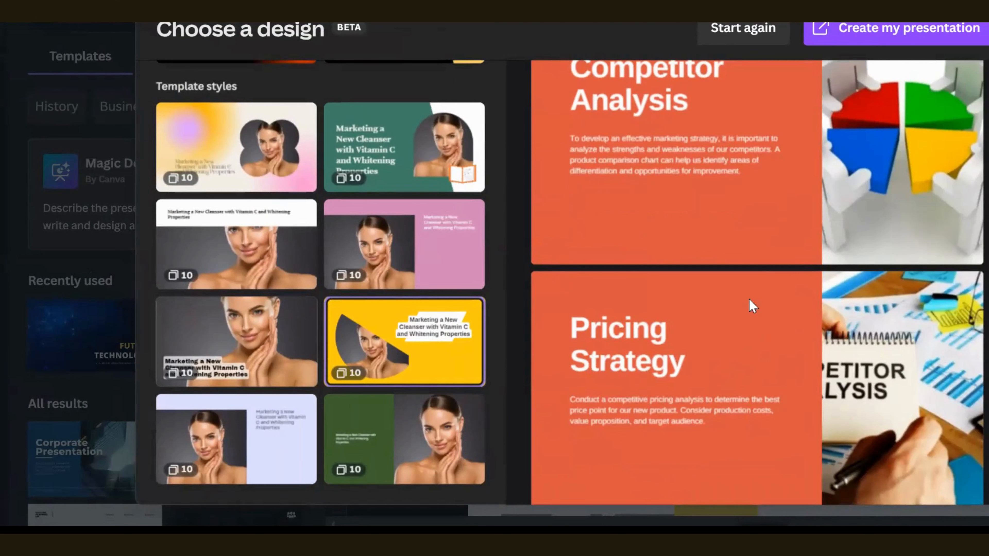
{"action": "scroll", "coordinate": [656, 389], "scroll_direction": "down", "scroll_amount": 10}
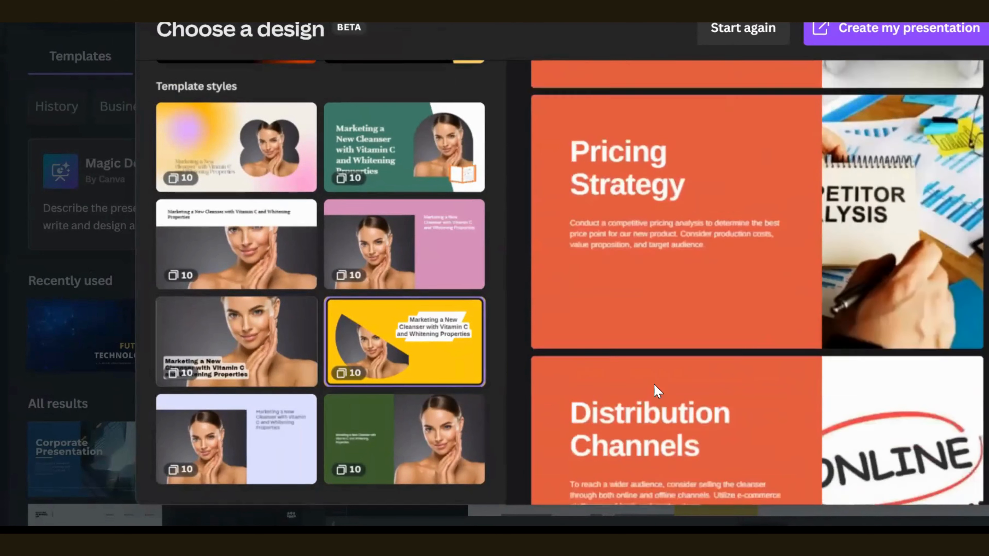
{"action": "scroll", "coordinate": [657, 390], "scroll_direction": "down", "scroll_amount": 8}
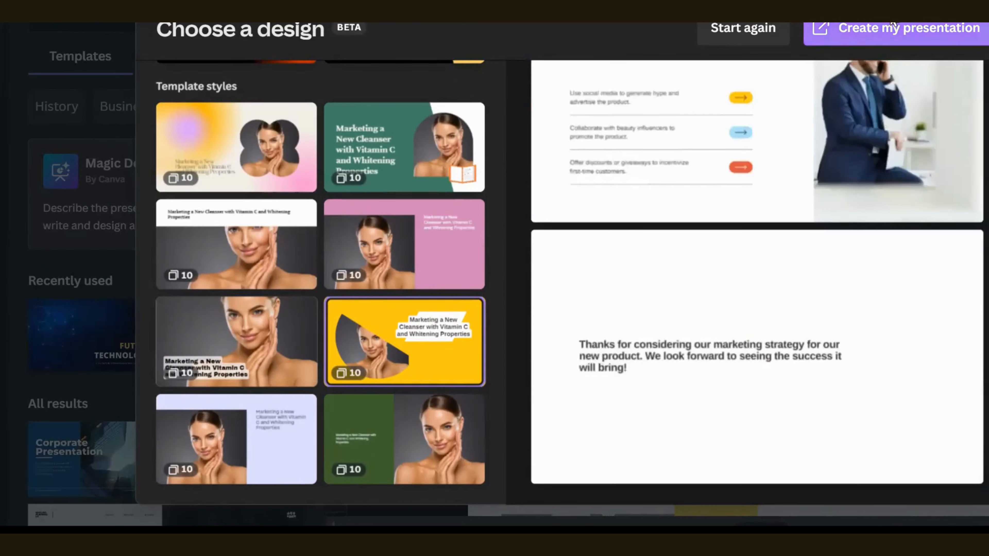
{"action": "left_click", "coordinate": [883, 36]}
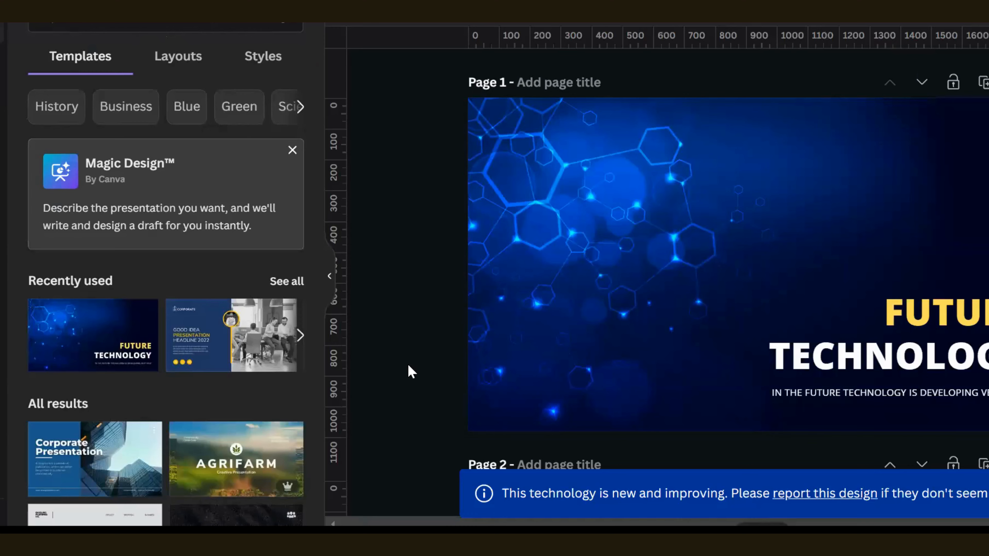
Step: Go past the Future Technology template pages to the cleanser title slide on page 12 and collapse the design side panel
{"action": "scroll", "coordinate": [411, 372], "scroll_direction": "down", "scroll_amount": 10}
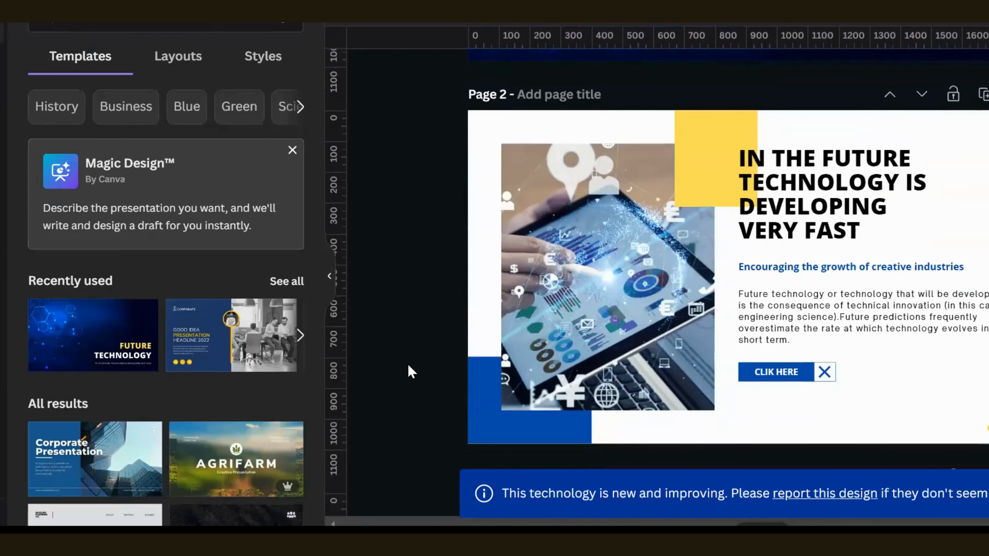
{"action": "scroll", "coordinate": [410, 372], "scroll_direction": "down", "scroll_amount": 6}
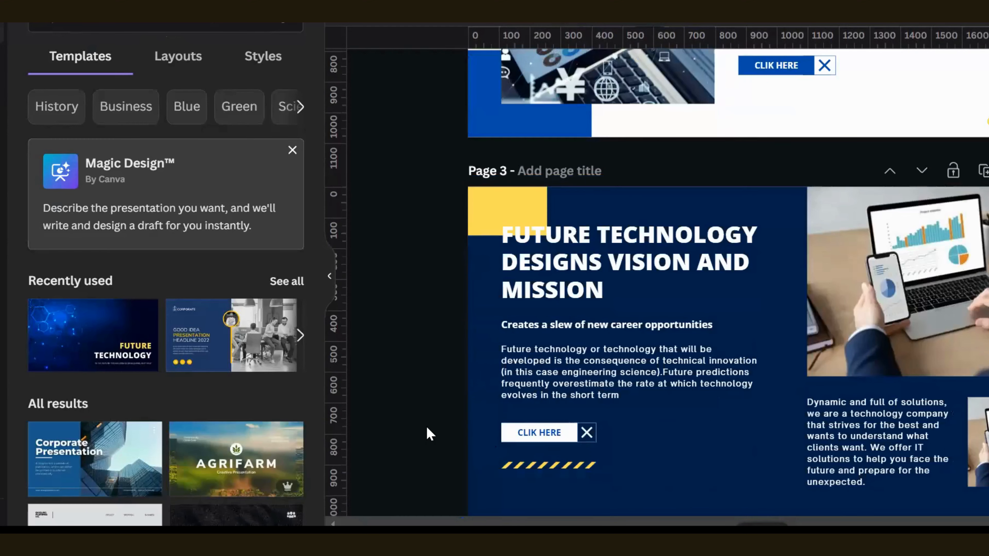
{"action": "scroll", "coordinate": [426, 433], "scroll_direction": "down", "scroll_amount": 5}
{"action": "scroll", "coordinate": [426, 428], "scroll_direction": "down", "scroll_amount": 20}
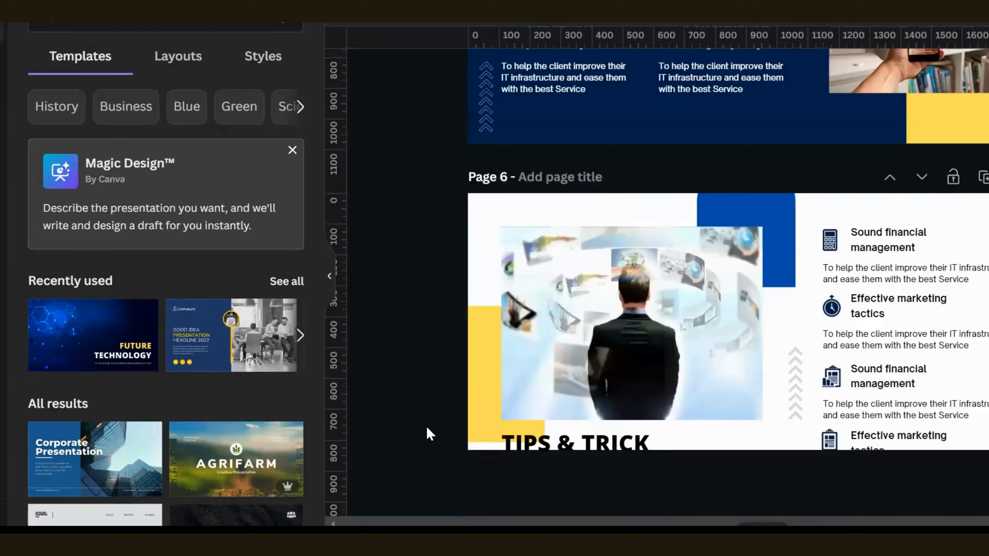
{"action": "scroll", "coordinate": [427, 428], "scroll_direction": "down", "scroll_amount": 20}
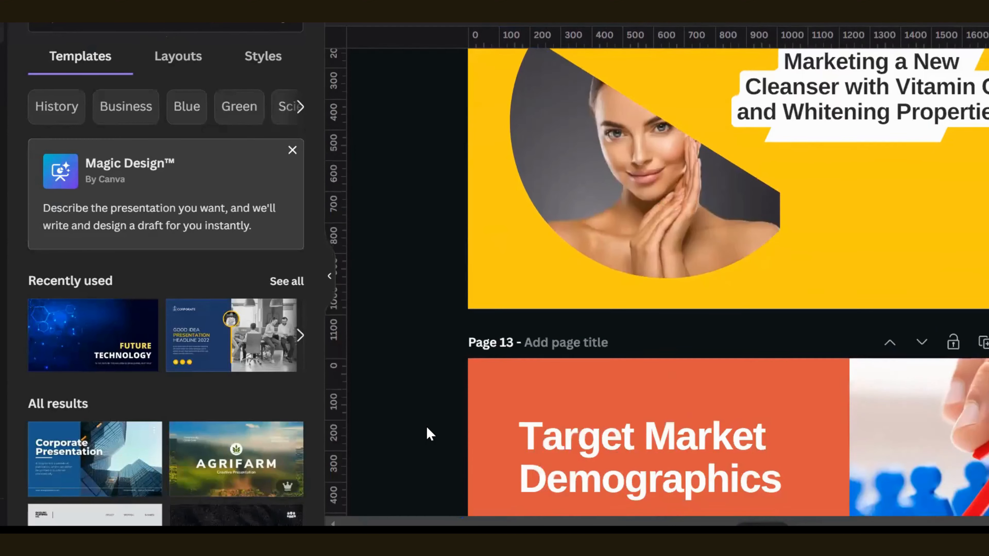
{"action": "scroll", "coordinate": [426, 427], "scroll_direction": "up", "scroll_amount": 3}
{"action": "scroll", "coordinate": [427, 428], "scroll_direction": "down", "scroll_amount": 1}
{"action": "scroll", "coordinate": [427, 432], "scroll_direction": "down", "scroll_amount": 1}
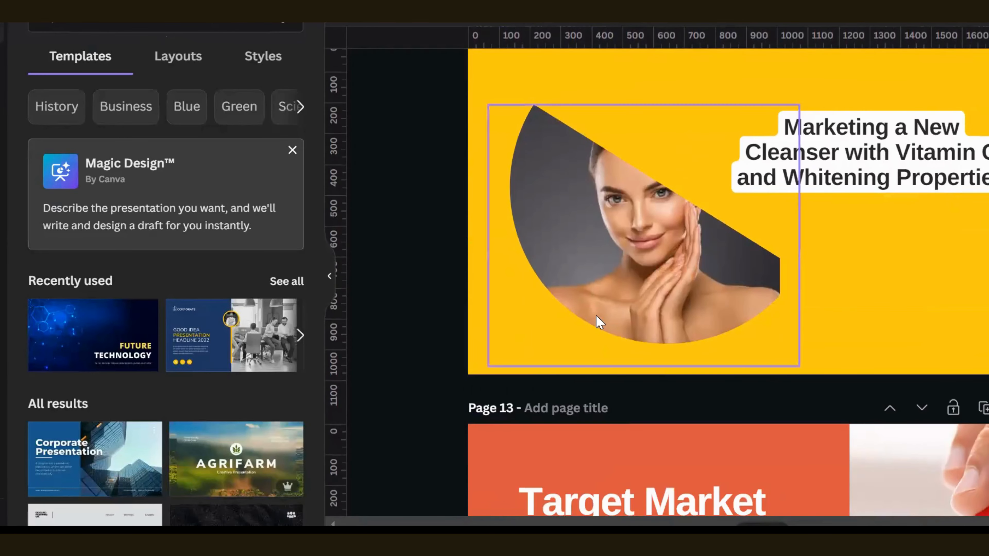
{"action": "left_click", "coordinate": [328, 284]}
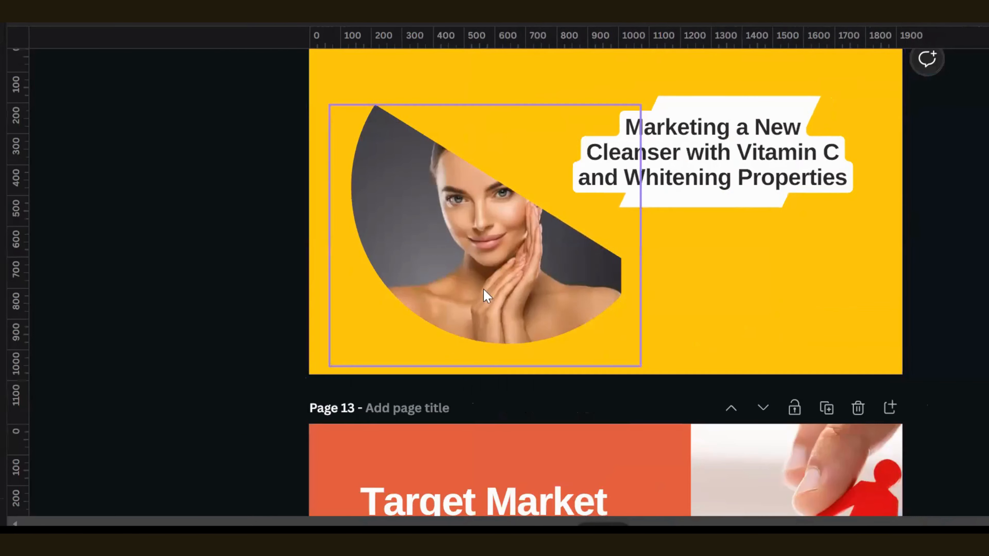
Step: Examine the added slides from Target Market Demographics to Distribution Channels and select the photo on the Pricing Strategy slide
{"action": "scroll", "coordinate": [957, 386], "scroll_direction": "down", "scroll_amount": 15}
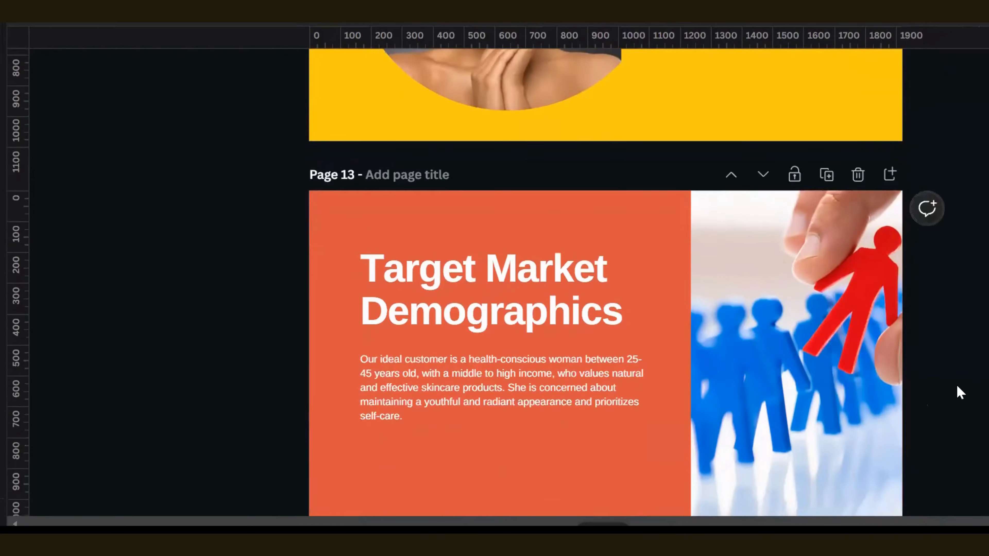
{"action": "scroll", "coordinate": [957, 385], "scroll_direction": "down", "scroll_amount": 20}
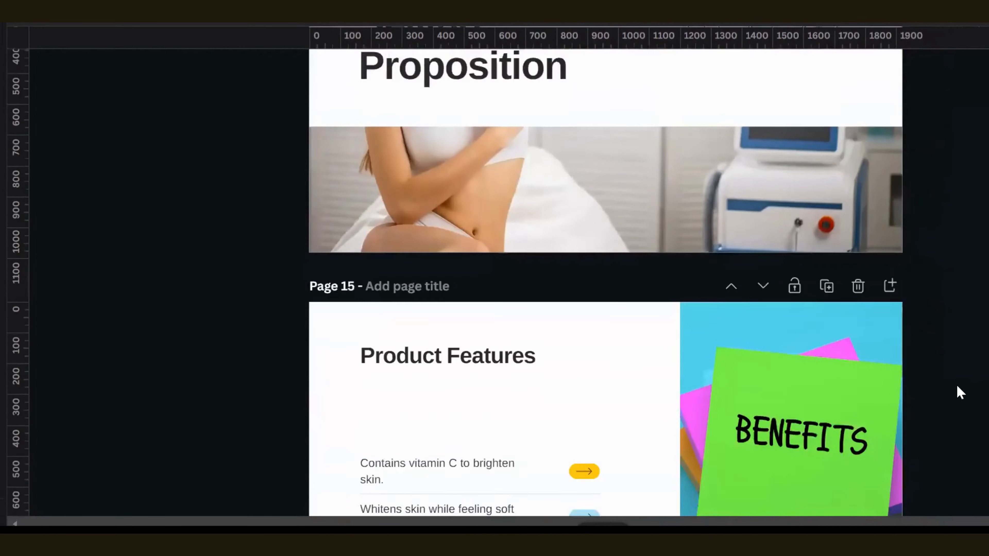
{"action": "scroll", "coordinate": [956, 383], "scroll_direction": "down", "scroll_amount": 20}
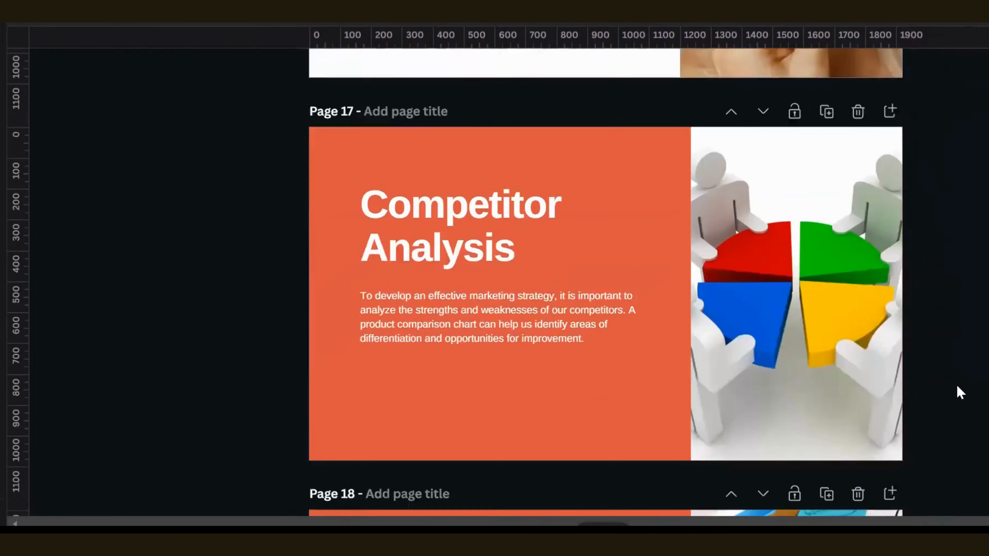
{"action": "scroll", "coordinate": [957, 386], "scroll_direction": "down", "scroll_amount": 8}
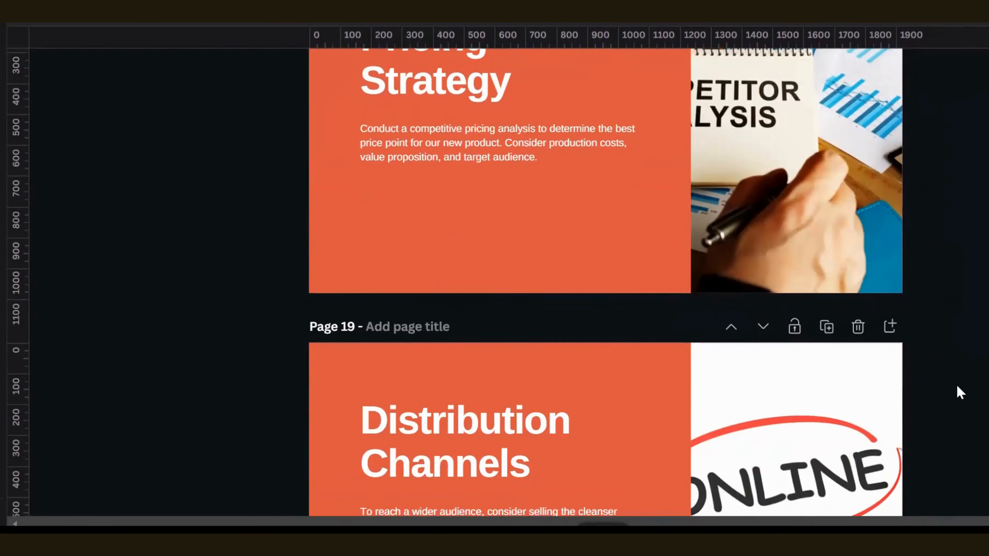
{"action": "scroll", "coordinate": [957, 386], "scroll_direction": "up", "scroll_amount": 2}
{"action": "scroll", "coordinate": [957, 386], "scroll_direction": "up", "scroll_amount": 2}
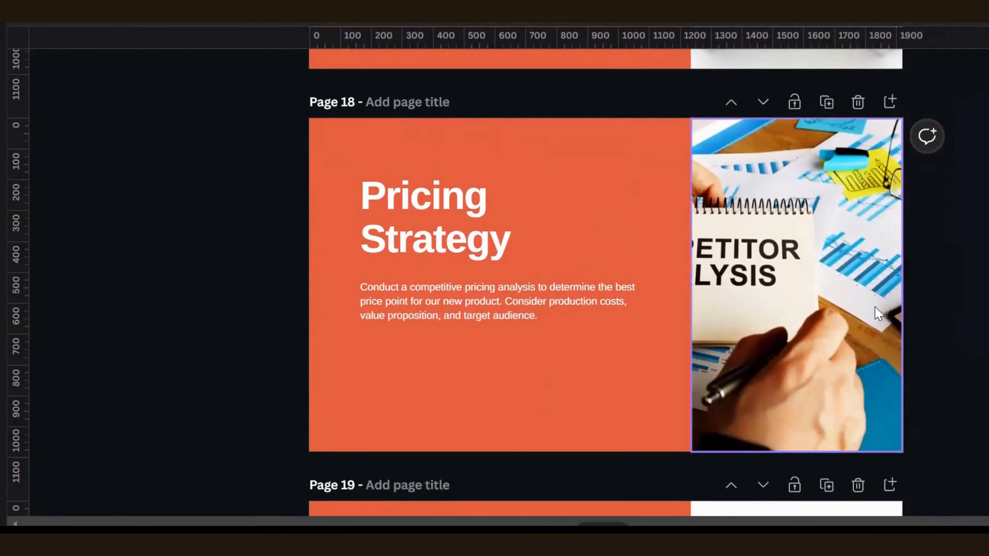
{"action": "left_click", "coordinate": [878, 313]}
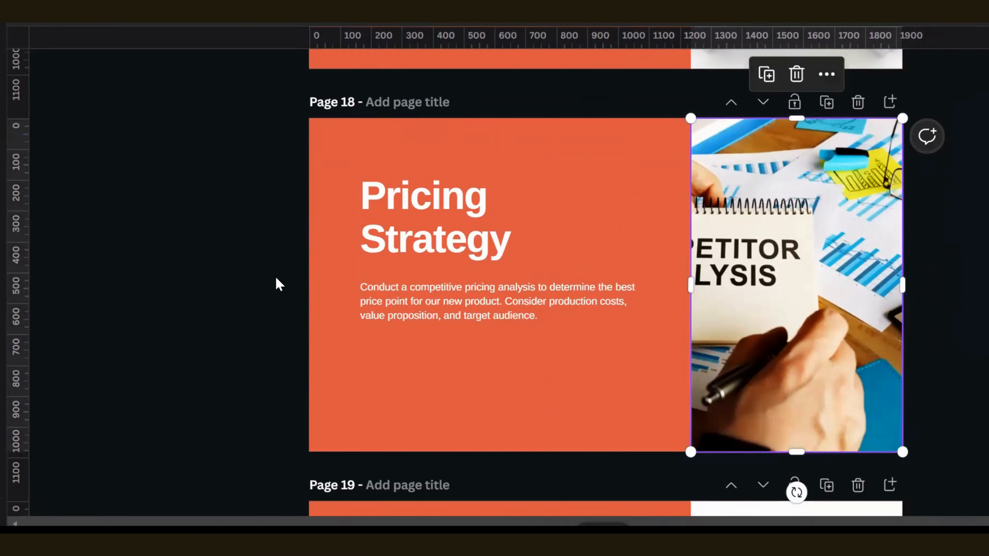
Step: Add the "FOLLOW UP" stock photo of a suited man to the Target Market Demographics slide on page 13
{"action": "scroll", "coordinate": [112, 215], "scroll_direction": "up", "scroll_amount": 20}
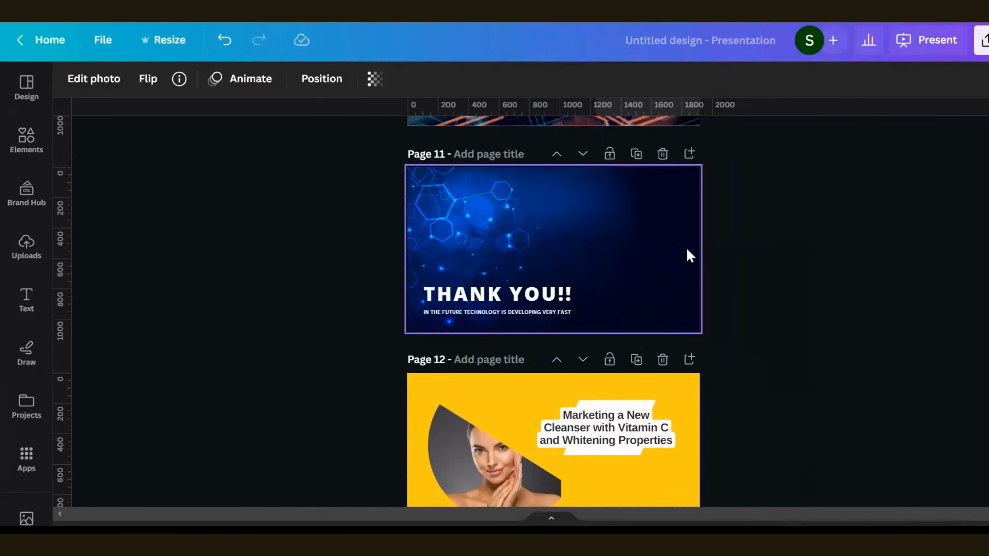
{"action": "scroll", "coordinate": [741, 326], "scroll_direction": "down", "scroll_amount": 10}
{"action": "scroll", "coordinate": [686, 424], "scroll_direction": "up", "scroll_amount": 2}
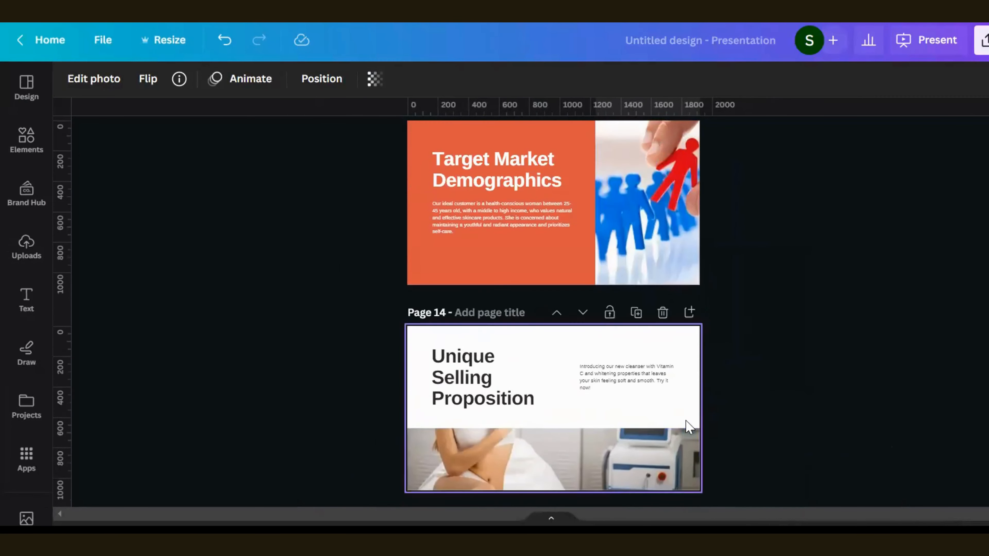
{"action": "left_click", "coordinate": [647, 211]}
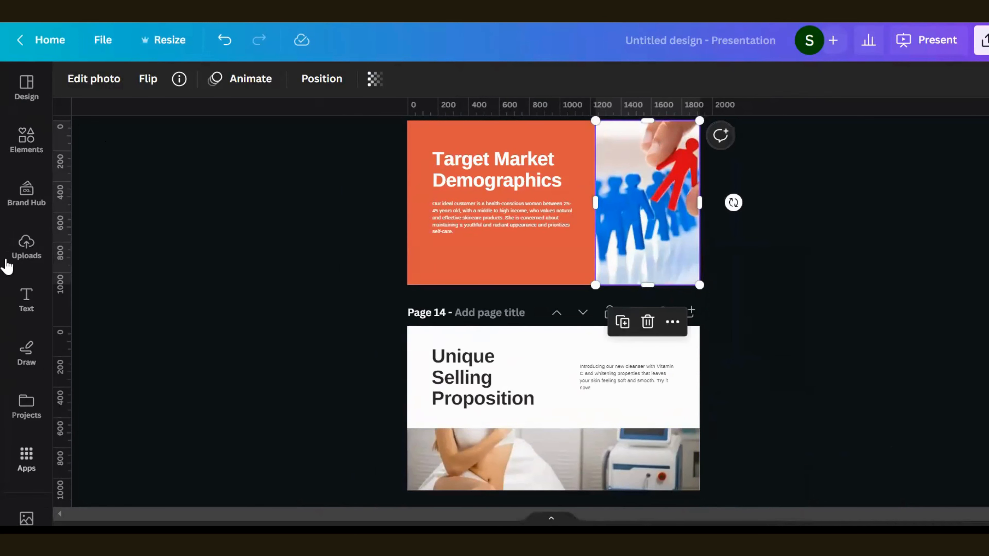
{"action": "left_click", "coordinate": [24, 140]}
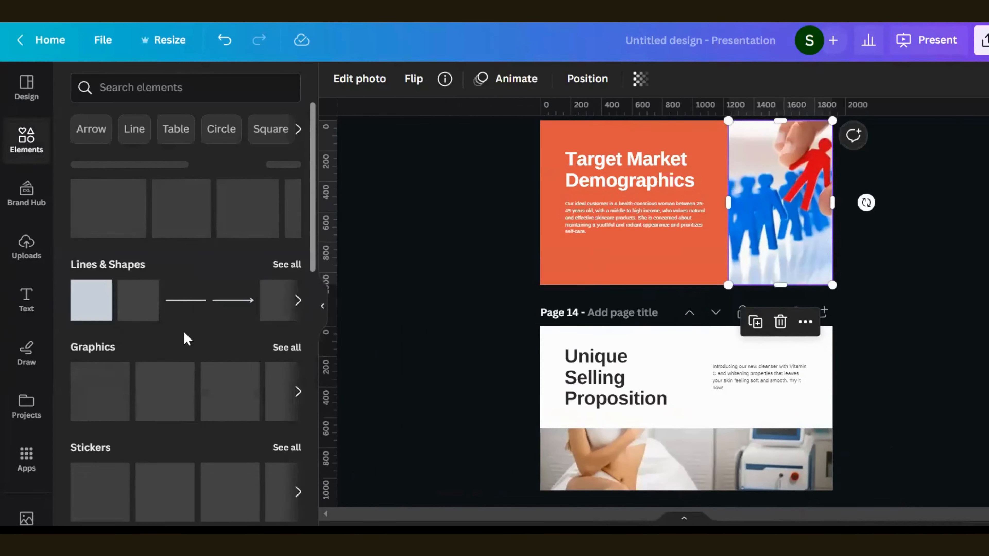
{"action": "scroll", "coordinate": [183, 402], "scroll_direction": "down", "scroll_amount": 7}
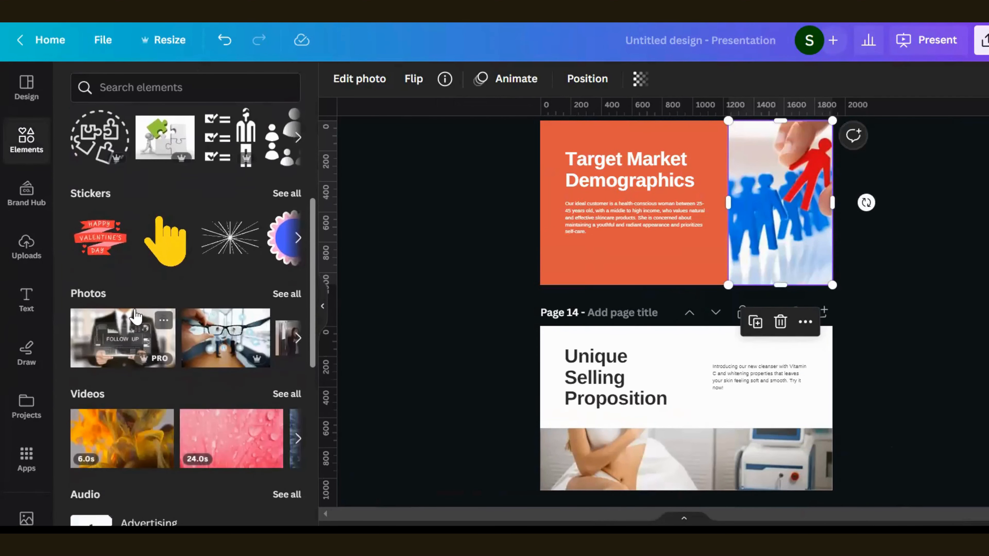
{"action": "left_click", "coordinate": [135, 331]}
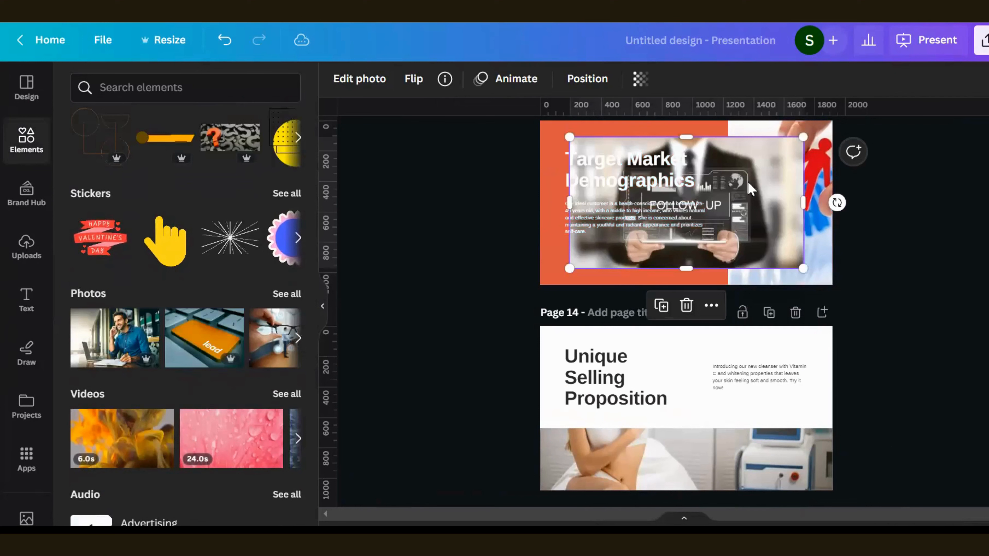
Step: Move, enlarge and crop the "FOLLOW UP" photo so it covers the original picture beside the orange text area on page 13
{"action": "left_click_drag", "start_coordinate": [751, 188], "coordinate": [867, 161]}
{"action": "left_click_drag", "start_coordinate": [779, 263], "coordinate": [780, 304]}
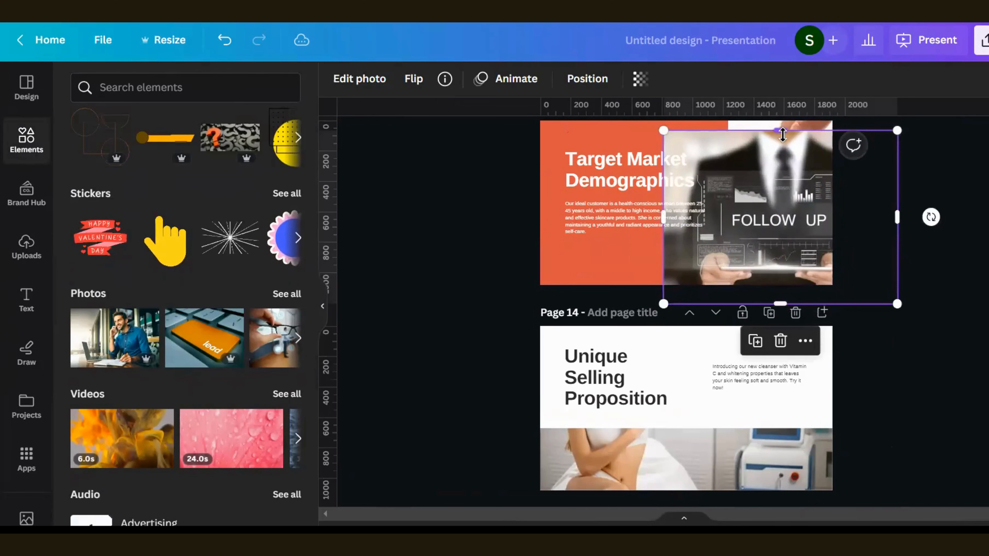
{"action": "left_click_drag", "start_coordinate": [782, 134], "coordinate": [781, 113]}
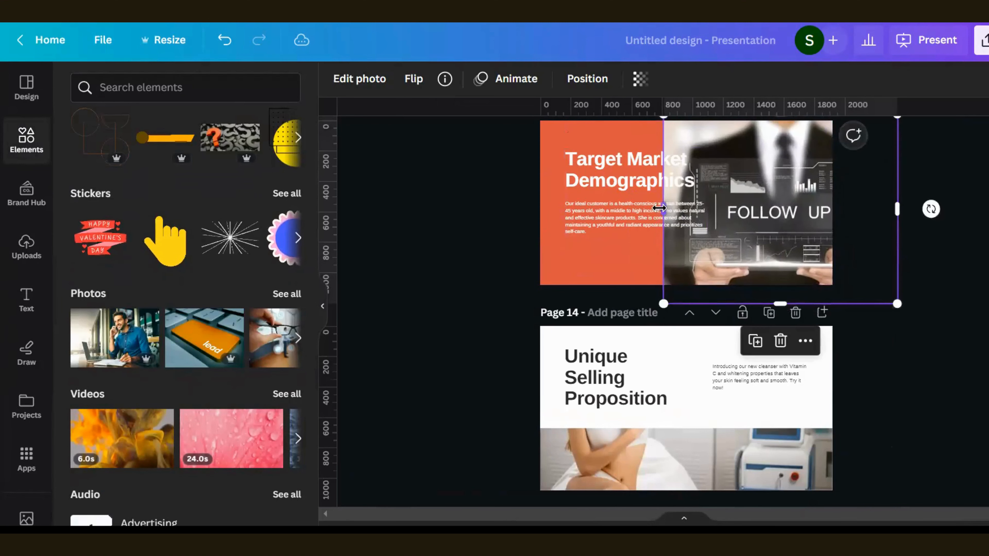
{"action": "left_click_drag", "start_coordinate": [659, 208], "coordinate": [720, 197]}
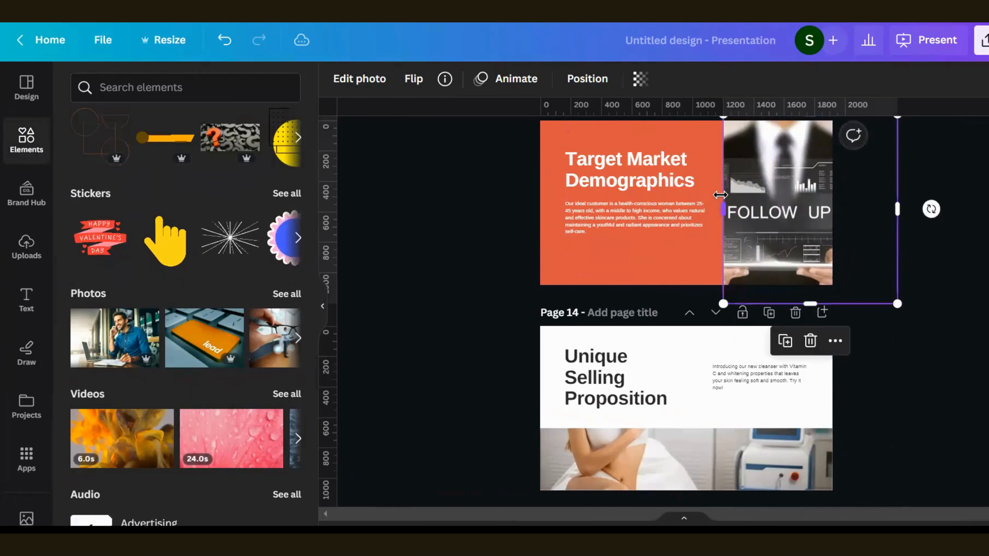
{"action": "left_click_drag", "start_coordinate": [897, 208], "coordinate": [832, 209]}
{"action": "left_click_drag", "start_coordinate": [782, 301], "coordinate": [778, 284]}
{"action": "left_click", "coordinate": [942, 269]}
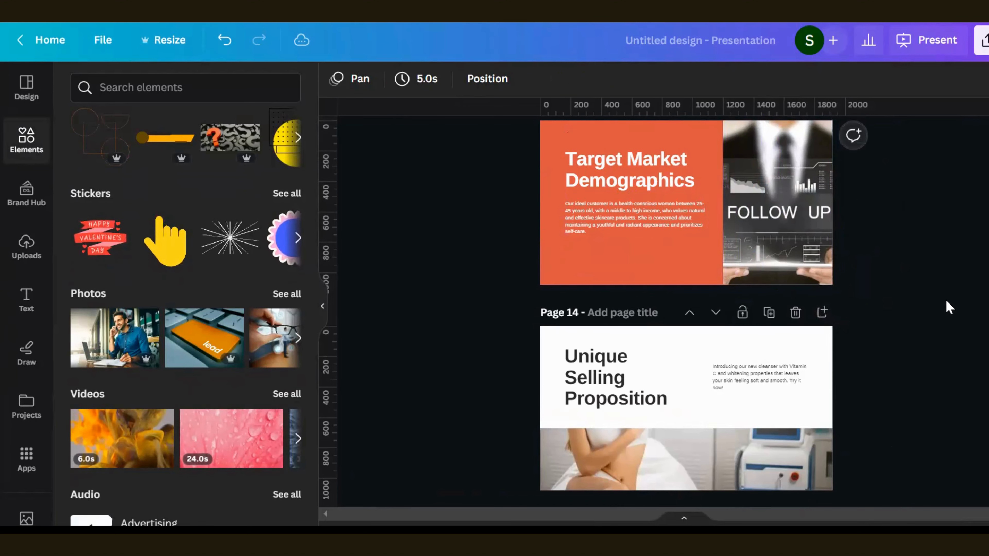
Step: Present full screen from the Unique Selling Proposition slide, advance to Benefits of the Product, and exit the presentation
{"action": "scroll", "coordinate": [946, 300], "scroll_direction": "down", "scroll_amount": 5}
{"action": "scroll", "coordinate": [949, 307], "scroll_direction": "up", "scroll_amount": 2}
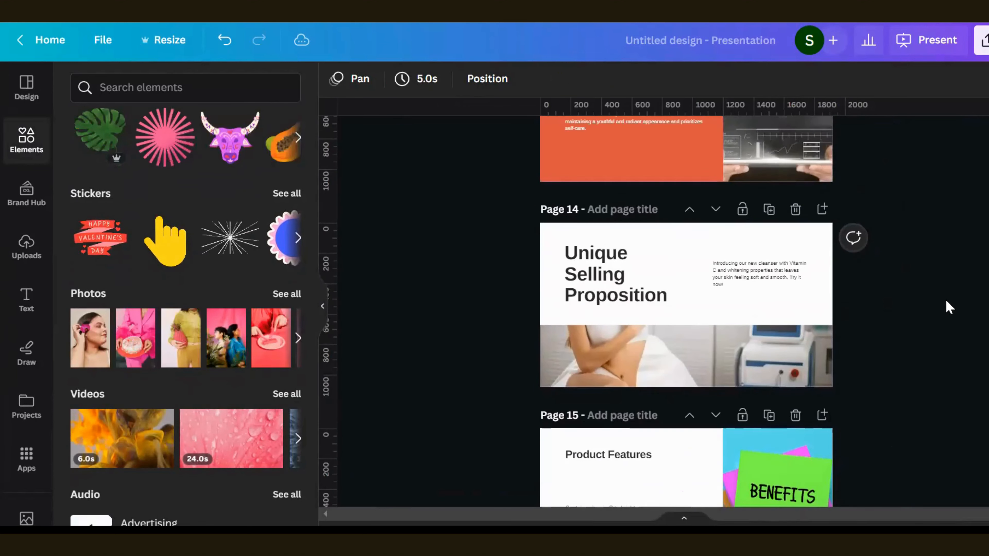
{"action": "left_click", "coordinate": [919, 38]}
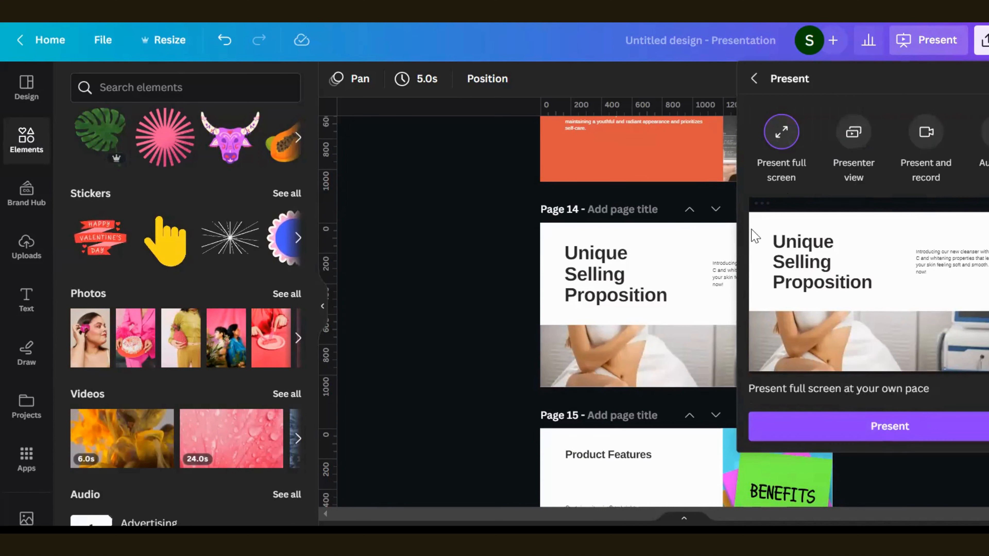
{"action": "left_click", "coordinate": [889, 426]}
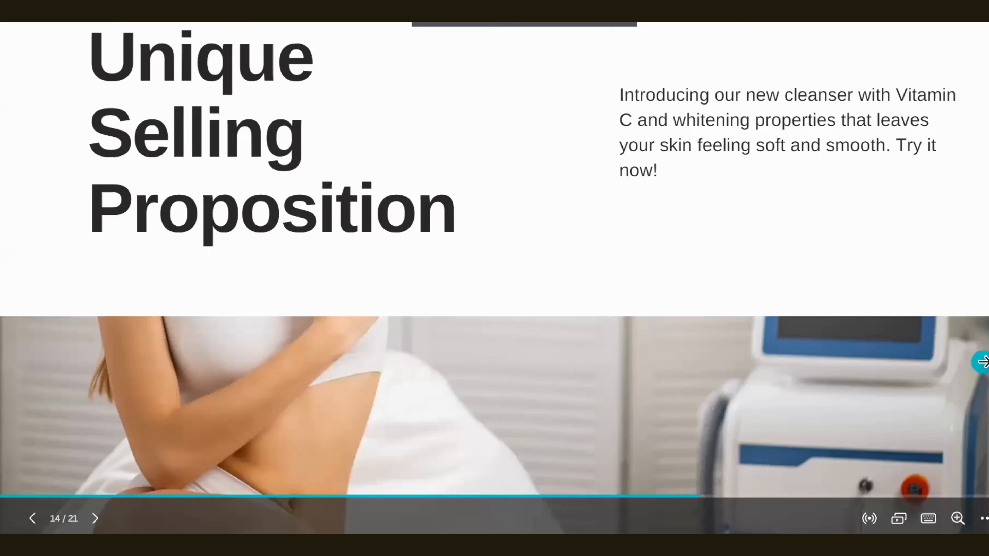
{"action": "key", "text": "Right"}
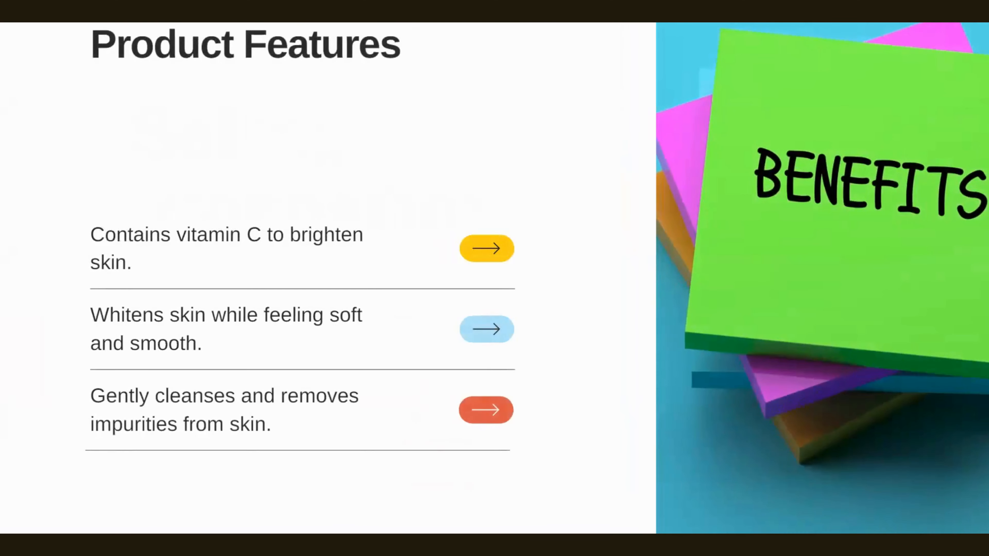
{"action": "left_click", "coordinate": [854, 139]}
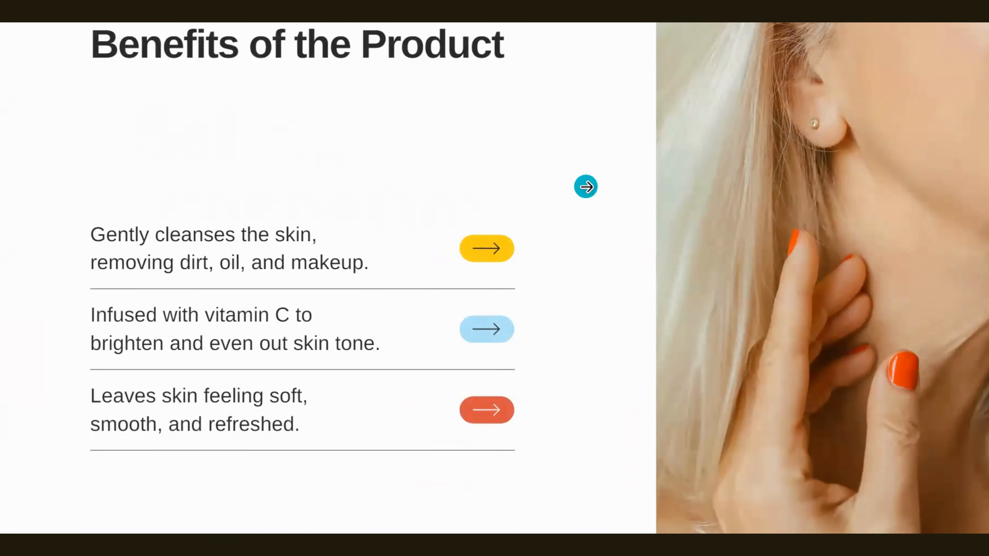
{"action": "key", "text": "Escape"}
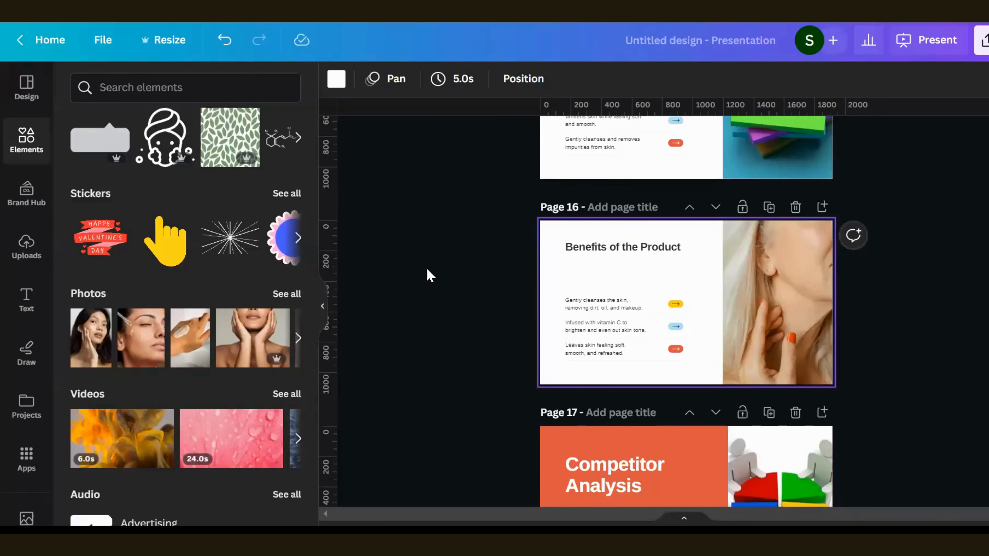
Step: Look over the edited deck from the Target Market Demographics slide on page 13 to Distribution Channels on page 19
{"action": "scroll", "coordinate": [427, 269], "scroll_direction": "up", "scroll_amount": 5}
{"action": "scroll", "coordinate": [426, 270], "scroll_direction": "up", "scroll_amount": 10}
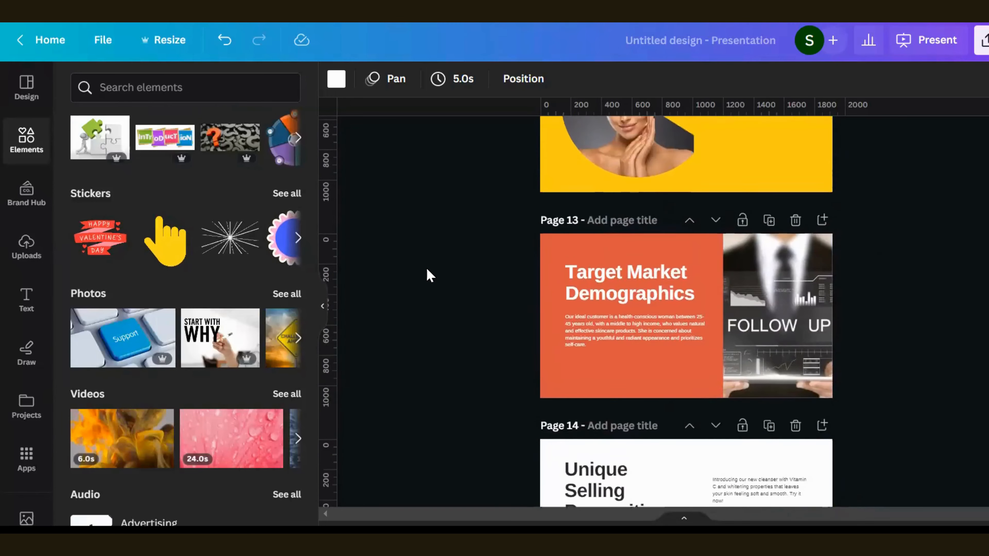
{"action": "scroll", "coordinate": [426, 270], "scroll_direction": "down", "scroll_amount": 15}
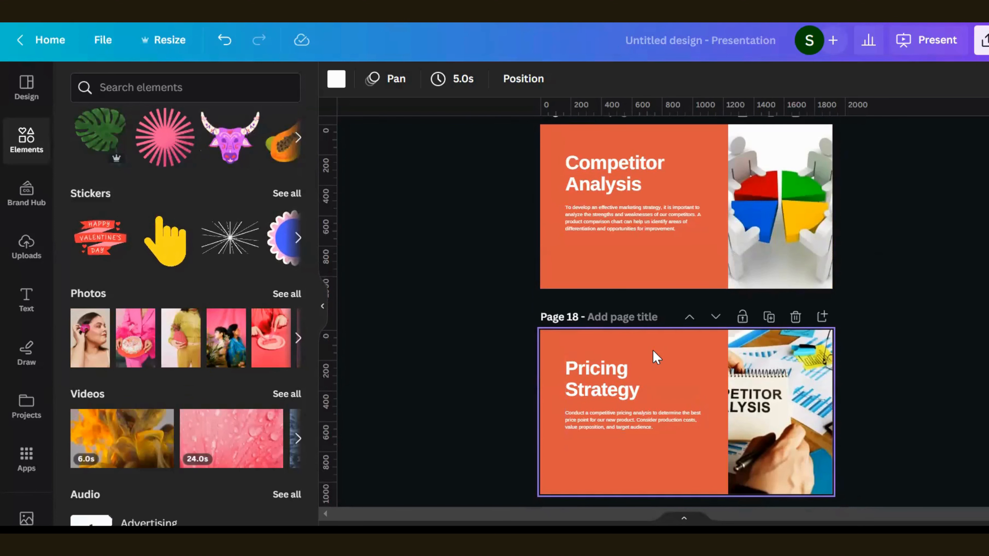
{"action": "scroll", "coordinate": [718, 258], "scroll_direction": "down", "scroll_amount": 4}
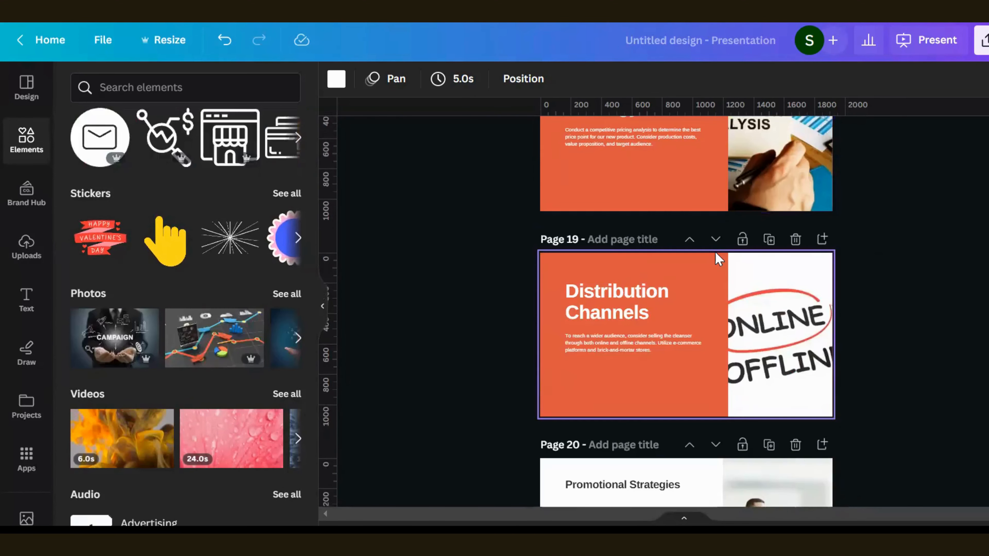
Step: Add a blank page 22 after the closing thank-you slide on page 21
{"action": "scroll", "coordinate": [717, 257], "scroll_direction": "down", "scroll_amount": 3}
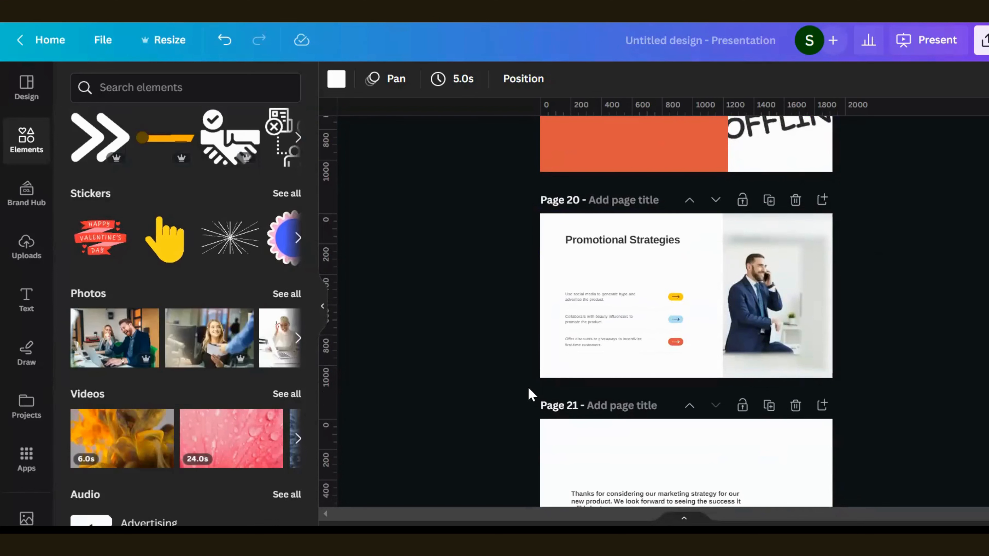
{"action": "scroll", "coordinate": [633, 405], "scroll_direction": "down", "scroll_amount": 2}
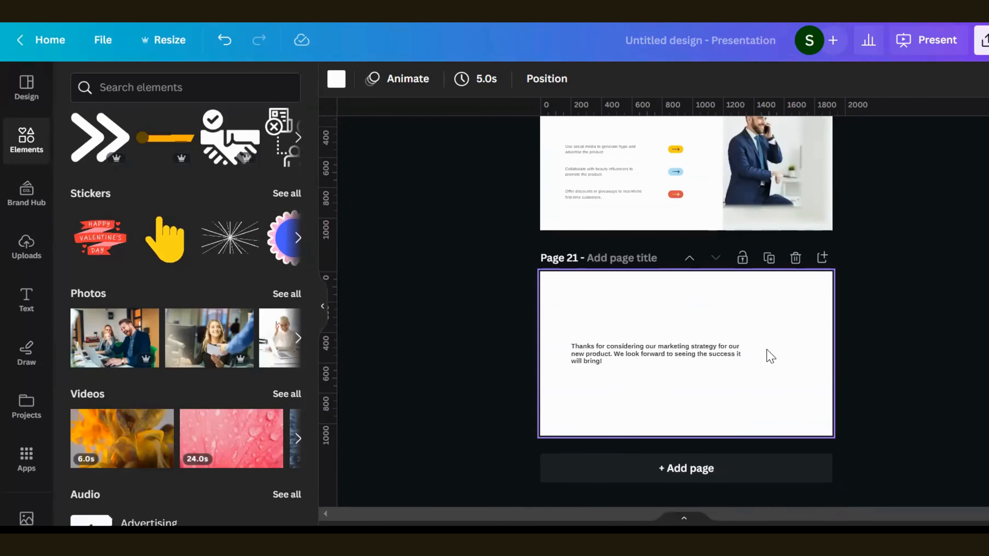
{"action": "left_click", "coordinate": [744, 469]}
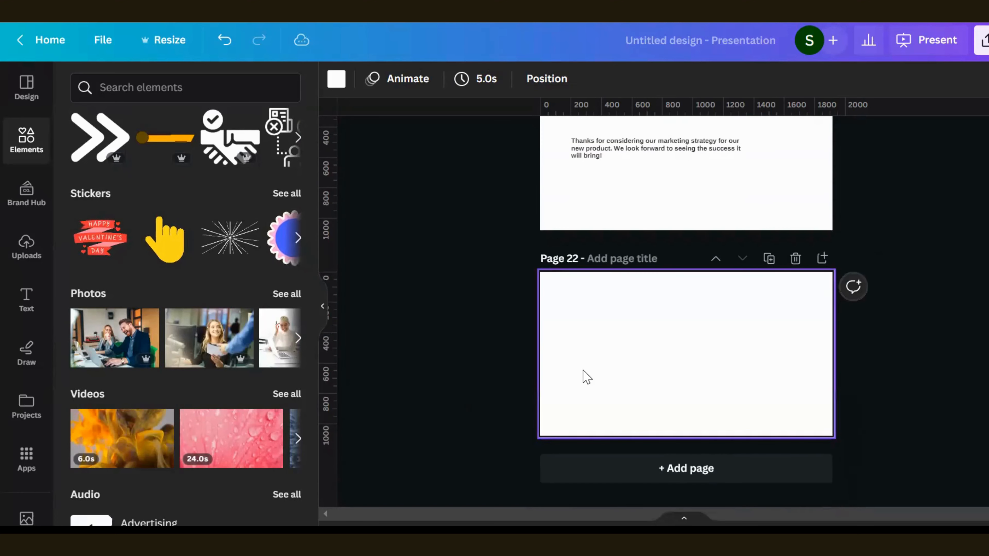
Step: Search the stock photos for "video" and look through the results
{"action": "scroll", "coordinate": [24, 463], "scroll_direction": "down", "scroll_amount": 4}
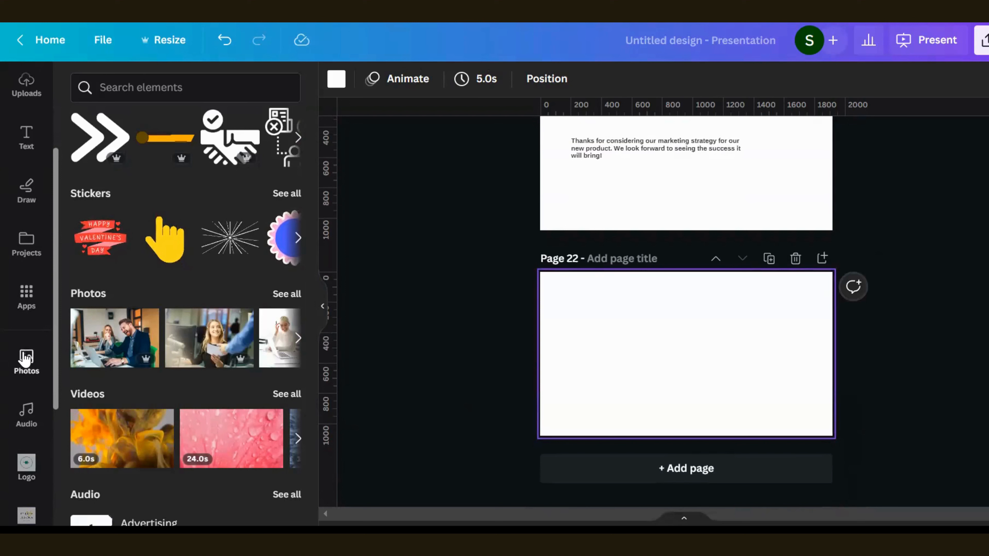
{"action": "left_click", "coordinate": [26, 360]}
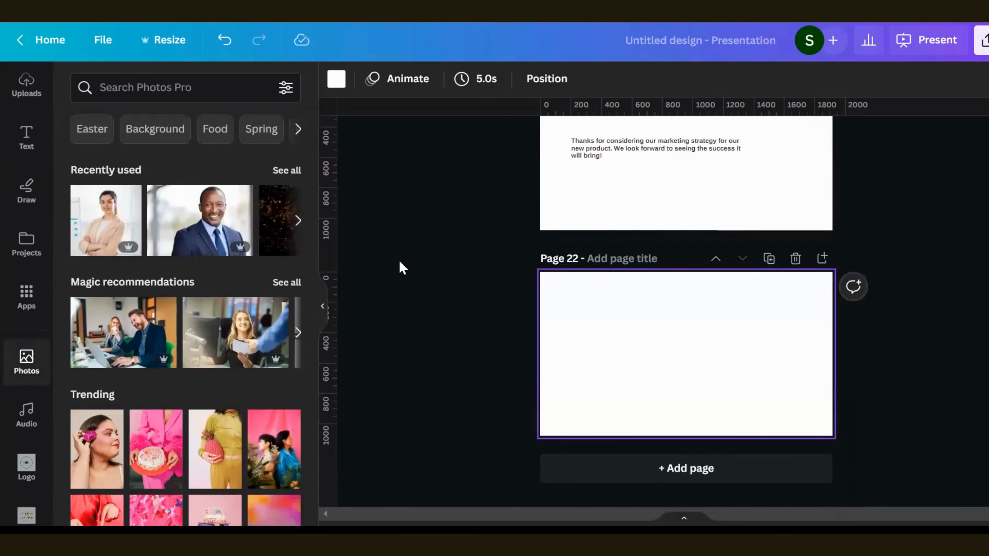
{"action": "left_click", "coordinate": [233, 87]}
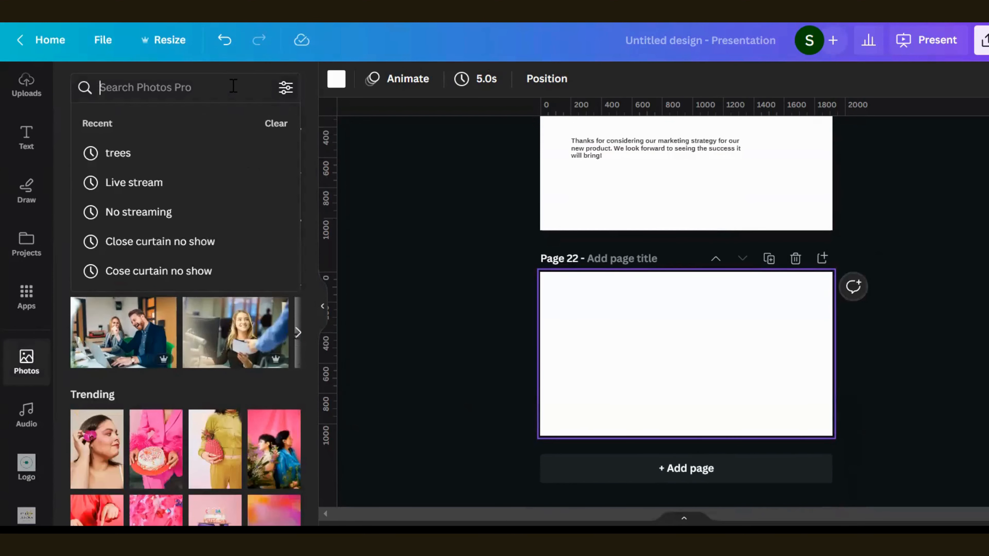
{"action": "type", "text": "video"}
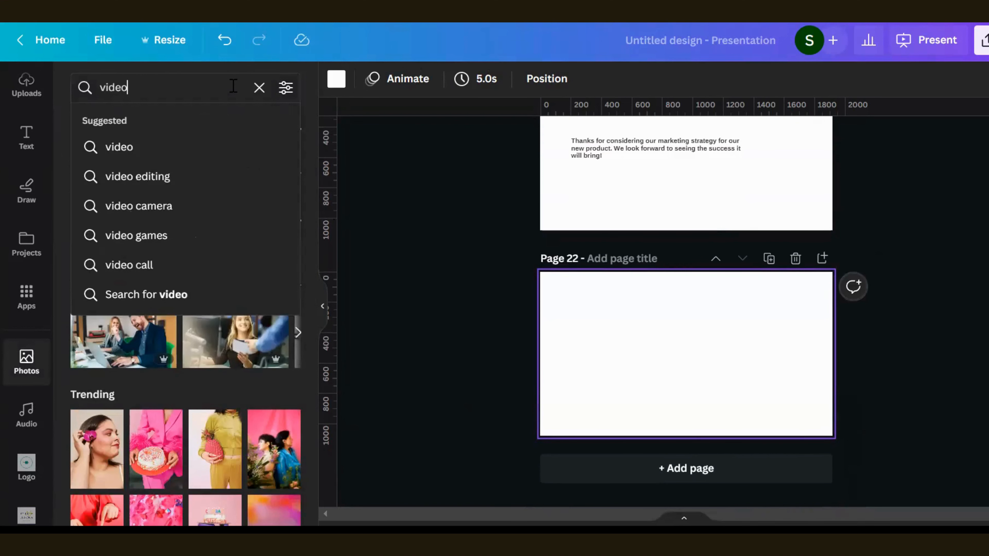
{"action": "key", "text": "Return"}
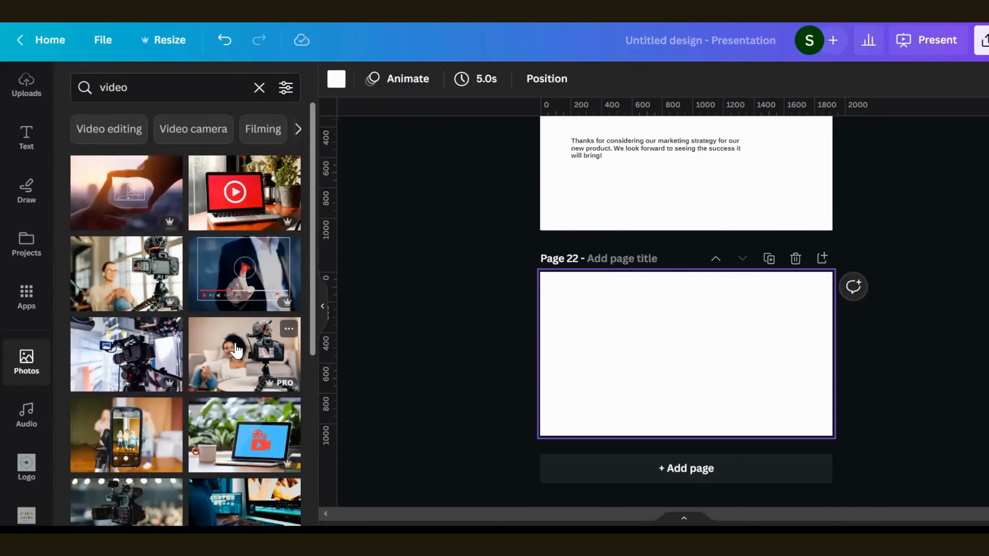
{"action": "scroll", "coordinate": [236, 295], "scroll_direction": "down", "scroll_amount": 8}
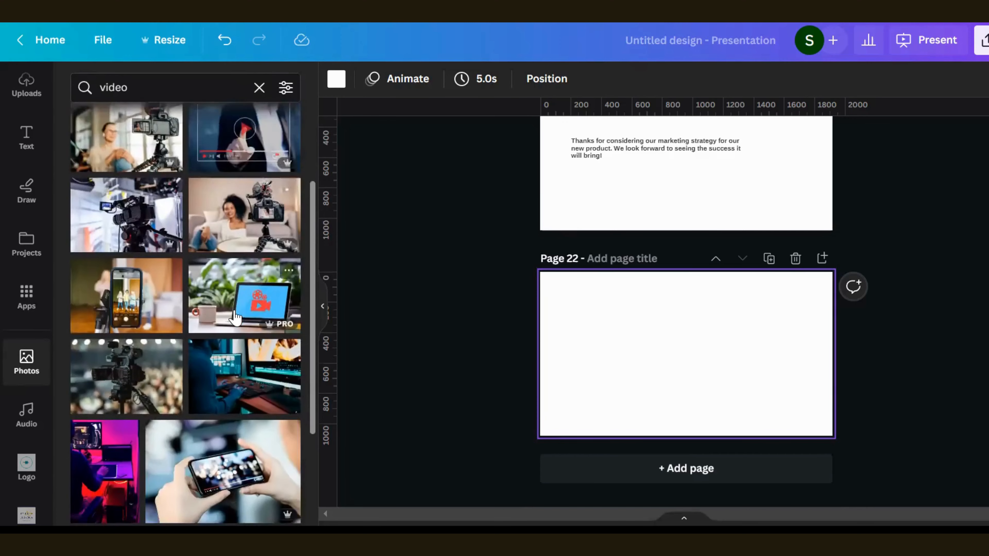
{"action": "scroll", "coordinate": [33, 379], "scroll_direction": "down", "scroll_amount": 3}
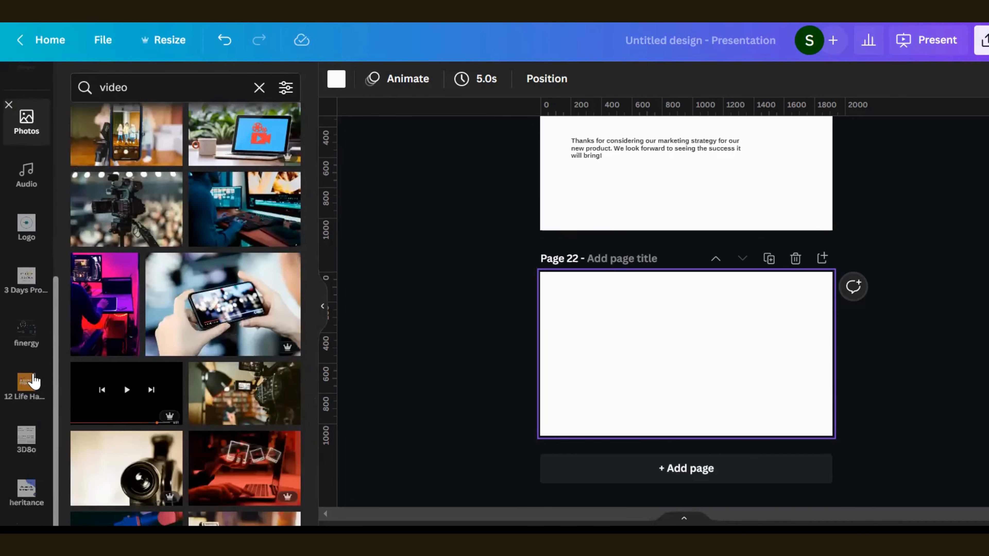
{"action": "scroll", "coordinate": [33, 380], "scroll_direction": "up", "scroll_amount": 5}
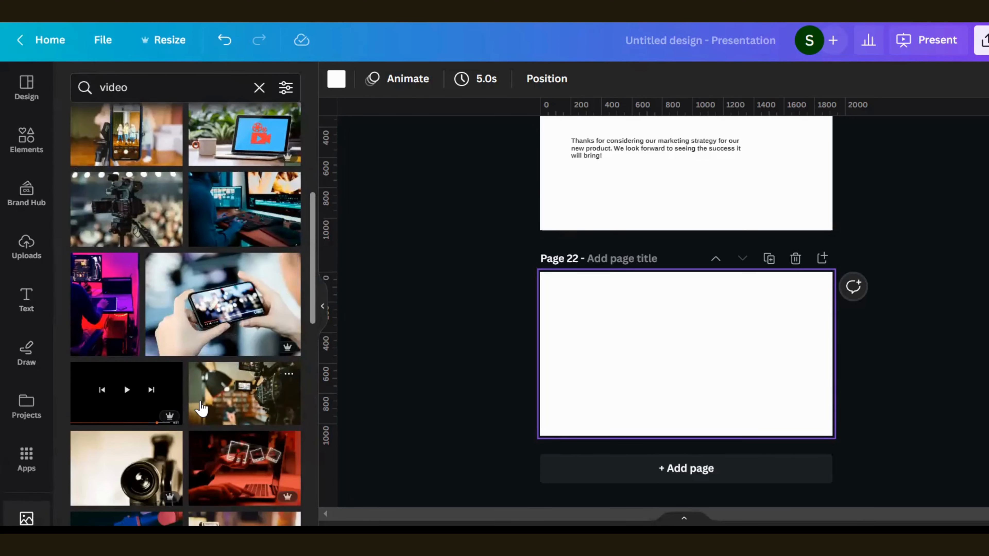
{"action": "scroll", "coordinate": [197, 405], "scroll_direction": "down", "scroll_amount": 4}
{"action": "scroll", "coordinate": [195, 342], "scroll_direction": "down", "scroll_amount": 6}
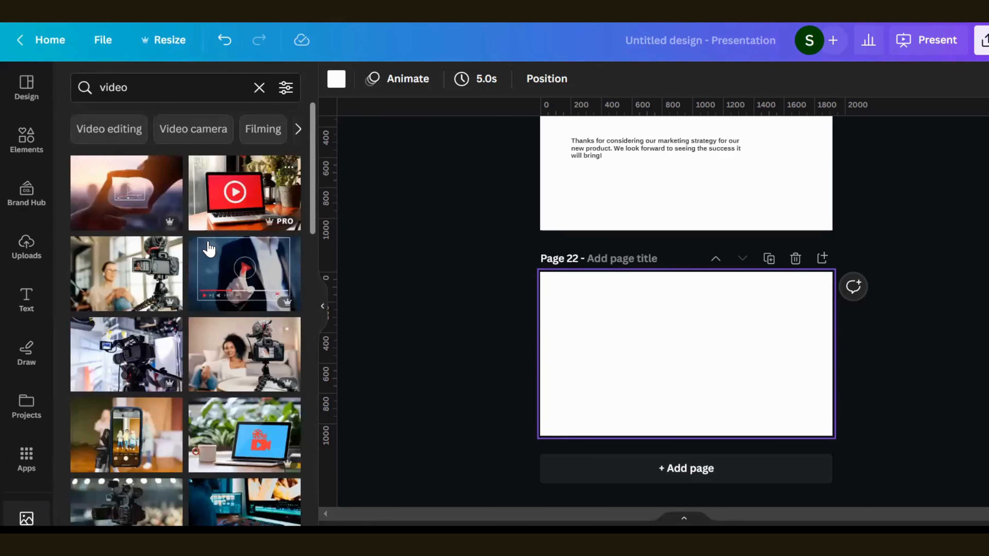
{"action": "scroll", "coordinate": [236, 137], "scroll_direction": "right", "scroll_amount": 3}
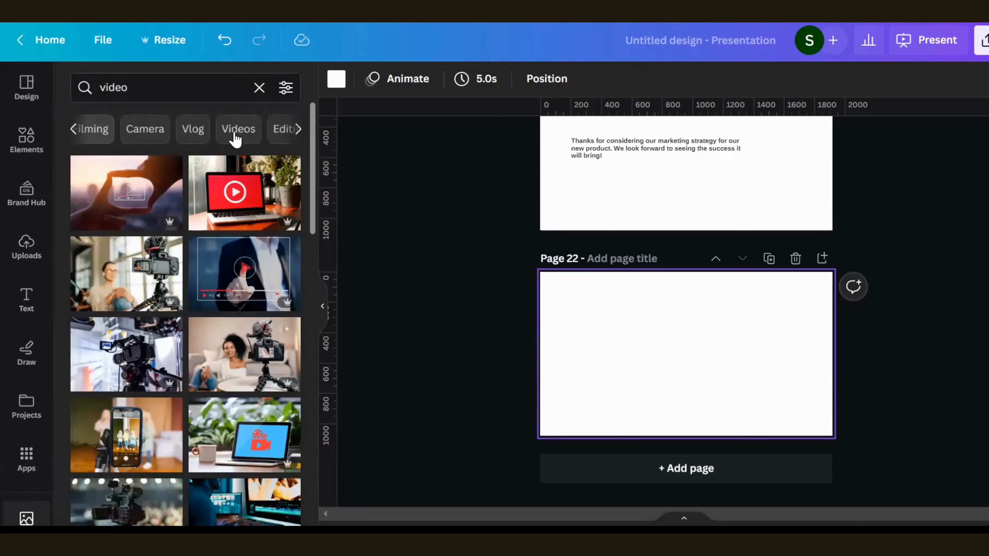
Step: Refine the photo search to "Videos", try the photo of a hand filming with a phone on page 22, and delete it
{"action": "left_click", "coordinate": [238, 129]}
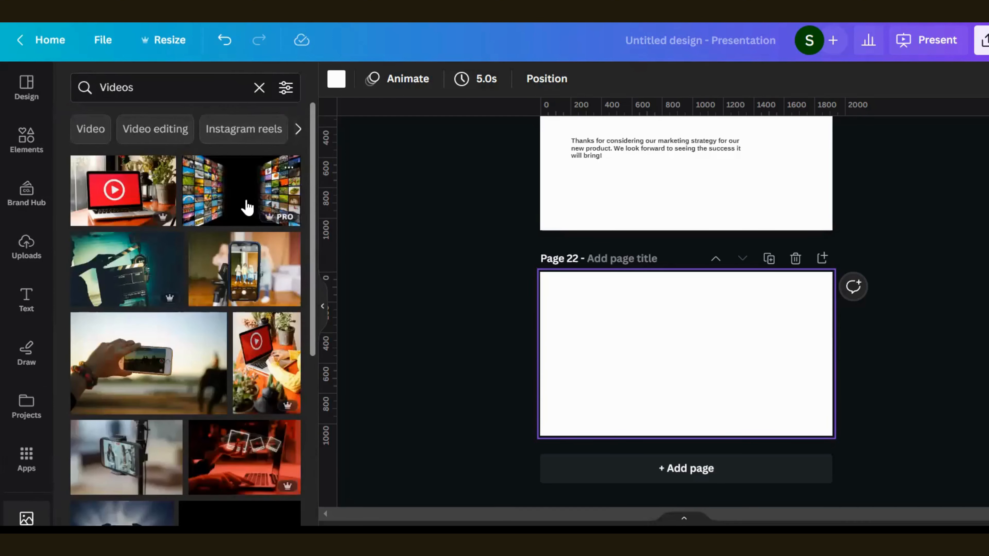
{"action": "left_click", "coordinate": [154, 380]}
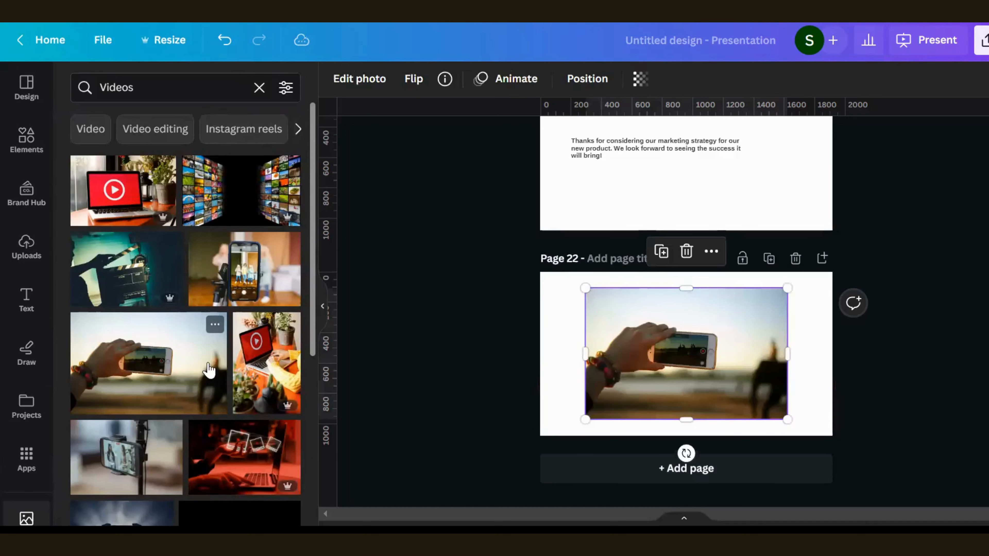
{"action": "left_click", "coordinate": [685, 251]}
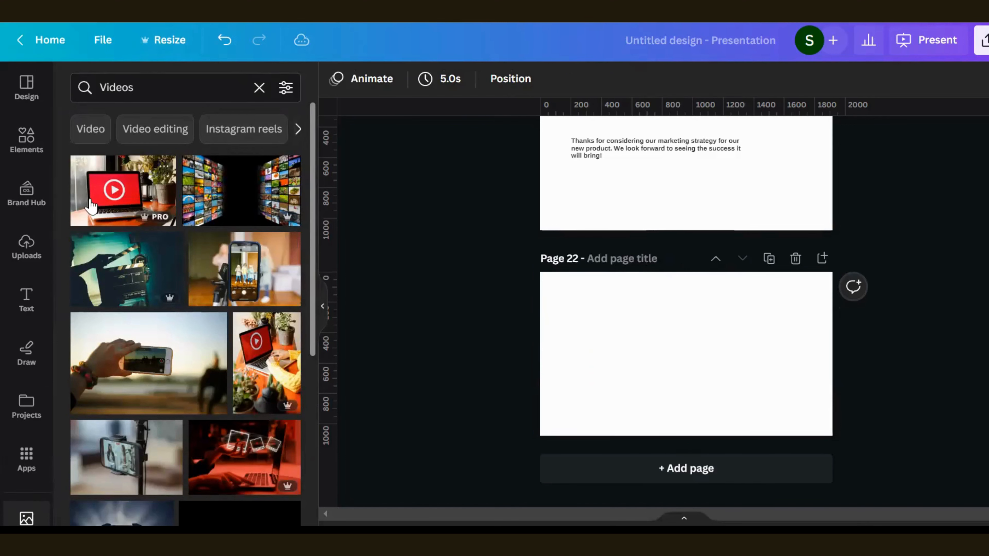
Step: Try the uploaded video of the presenter in a black jacket on a light blue background on page 22, and delete it
{"action": "left_click", "coordinate": [26, 249]}
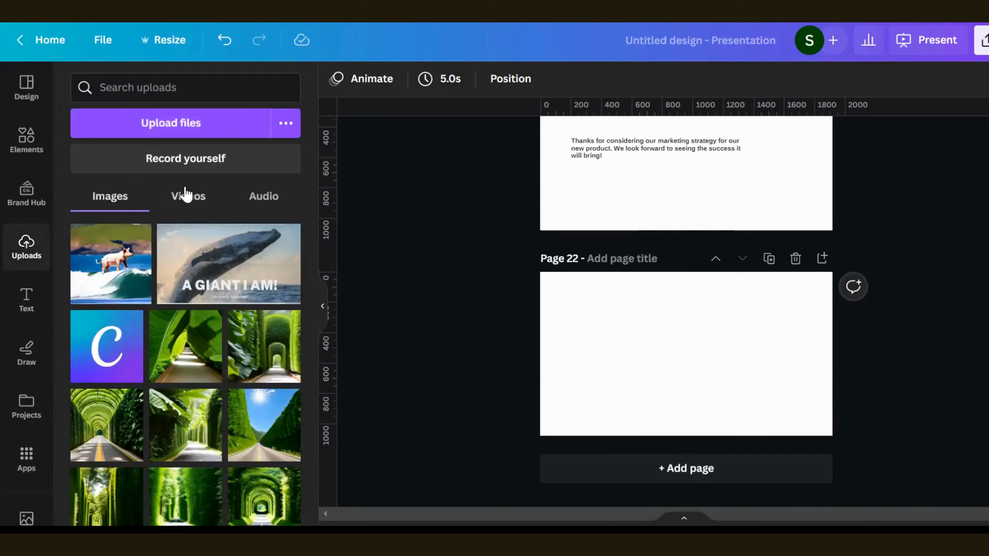
{"action": "left_click", "coordinate": [187, 199]}
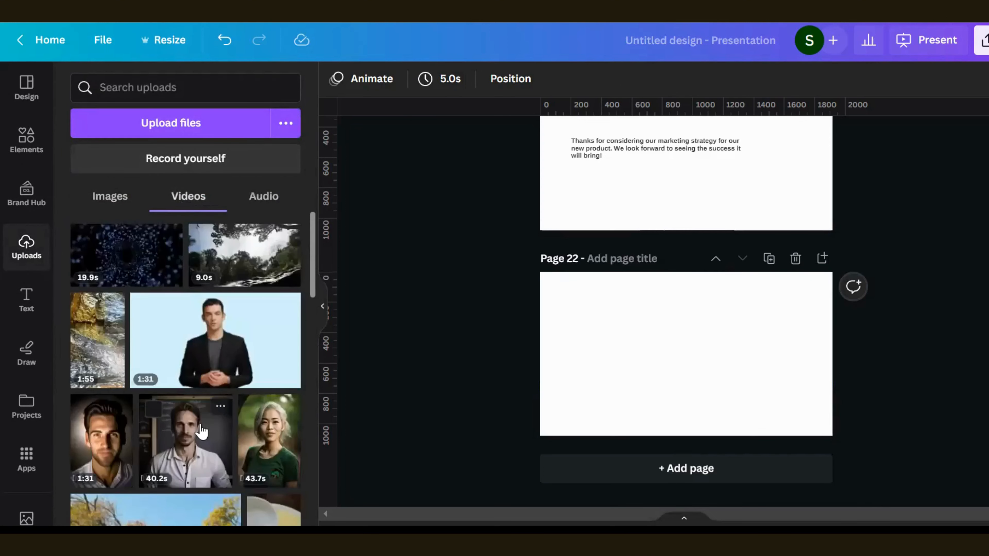
{"action": "left_click", "coordinate": [215, 355]}
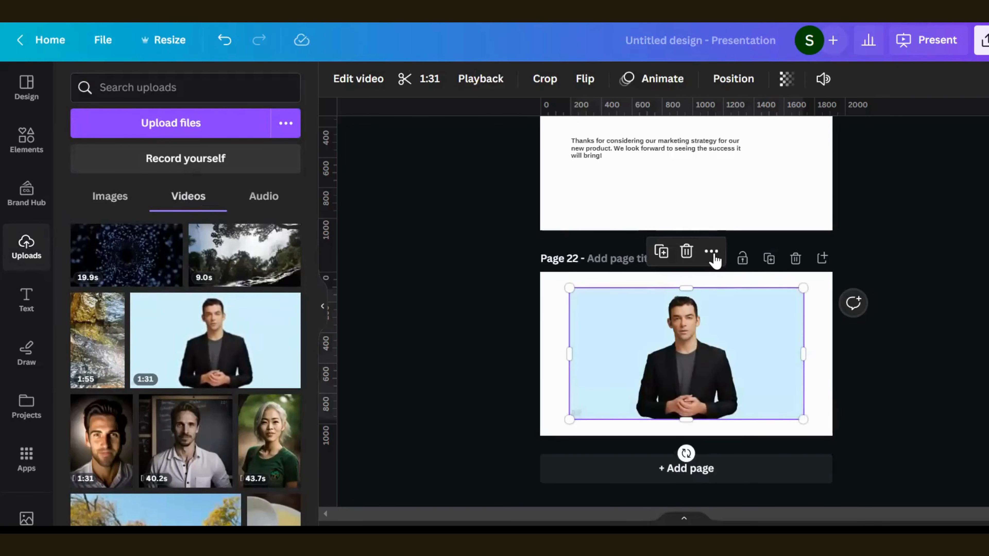
{"action": "left_click", "coordinate": [687, 251]}
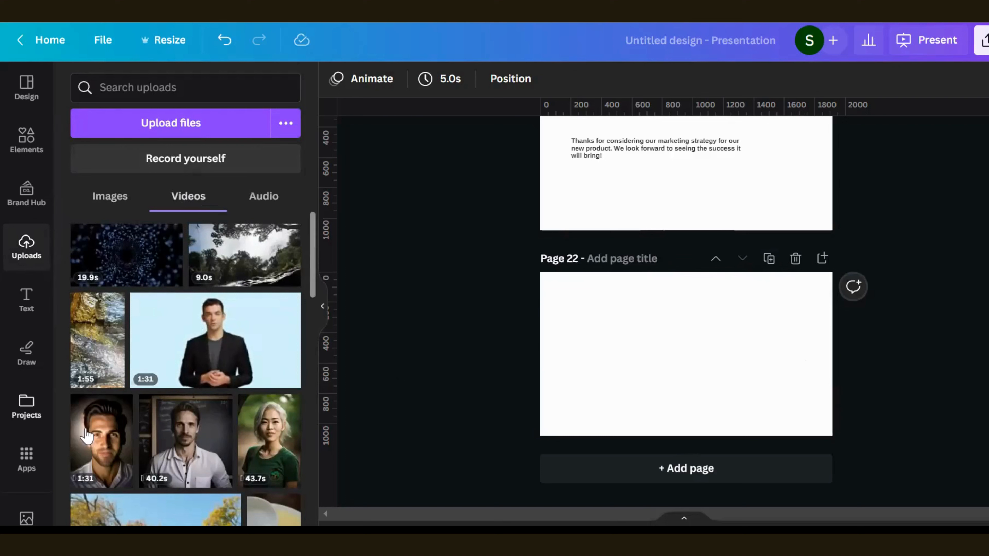
Step: Place the uploaded 1:31 close-up portrait video on page 22, enlarge it to the full slide height, and pause its playback
{"action": "left_click", "coordinate": [112, 448]}
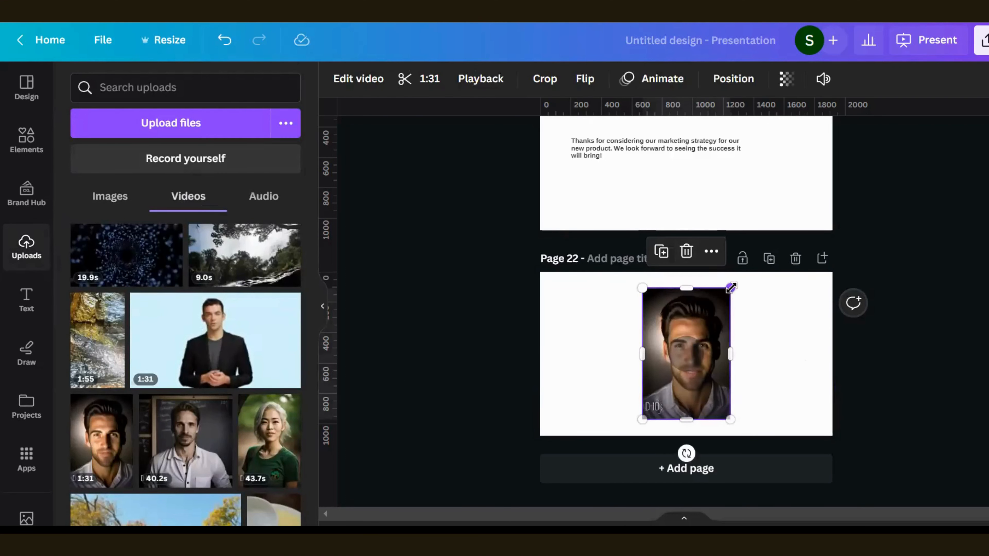
{"action": "left_click_drag", "start_coordinate": [727, 286], "coordinate": [741, 272]}
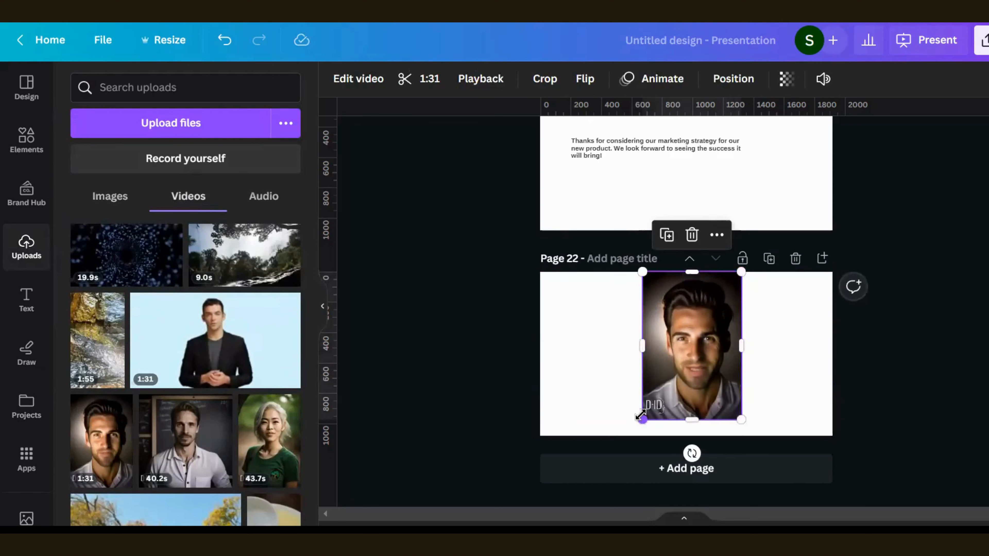
{"action": "left_click_drag", "start_coordinate": [641, 416], "coordinate": [631, 437]}
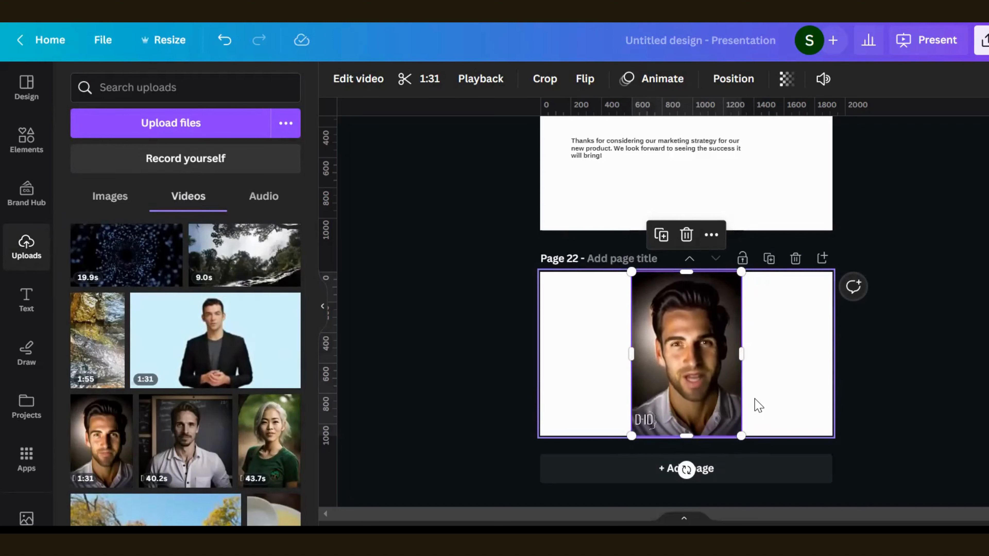
{"action": "mouse_move", "coordinate": [689, 372]}
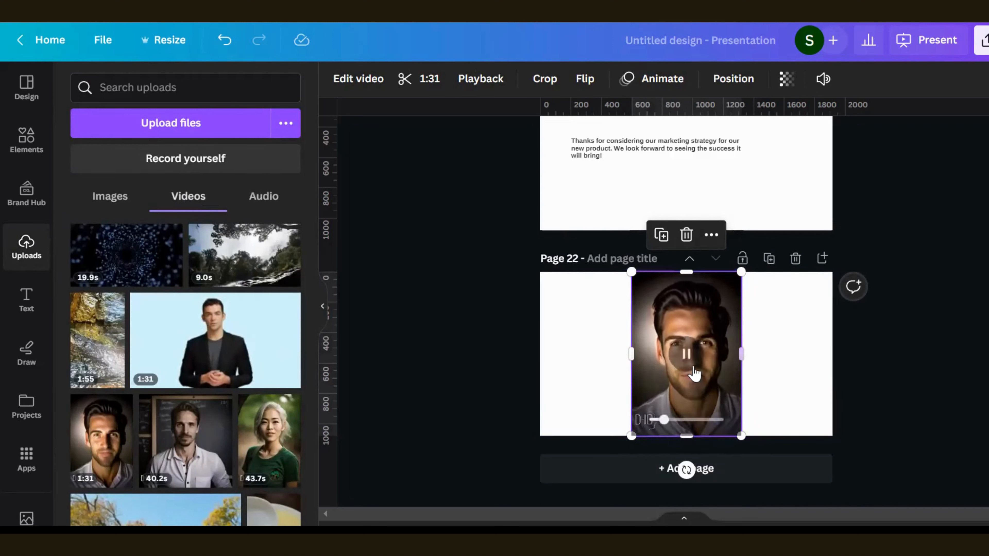
{"action": "left_click", "coordinate": [686, 355]}
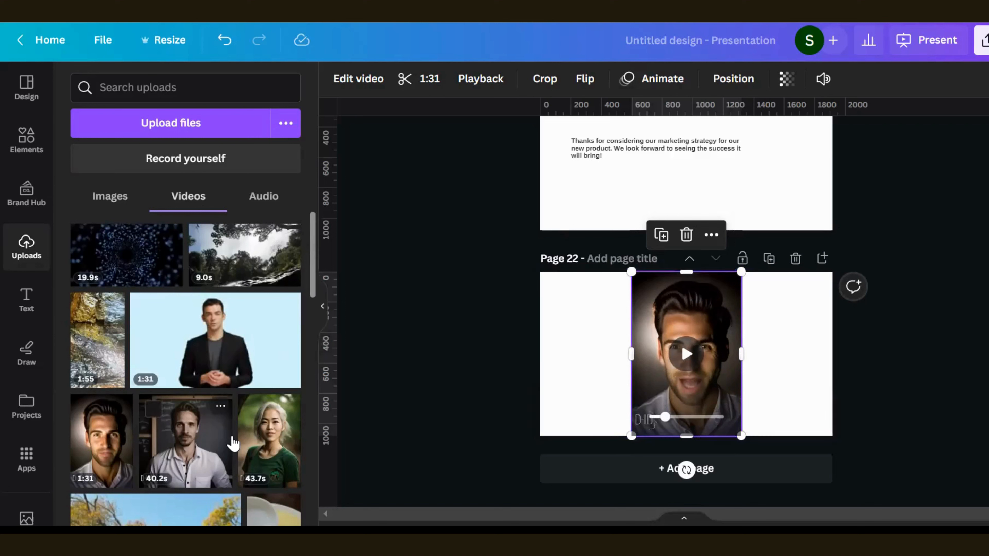
{"action": "scroll", "coordinate": [233, 442], "scroll_direction": "down", "scroll_amount": 4}
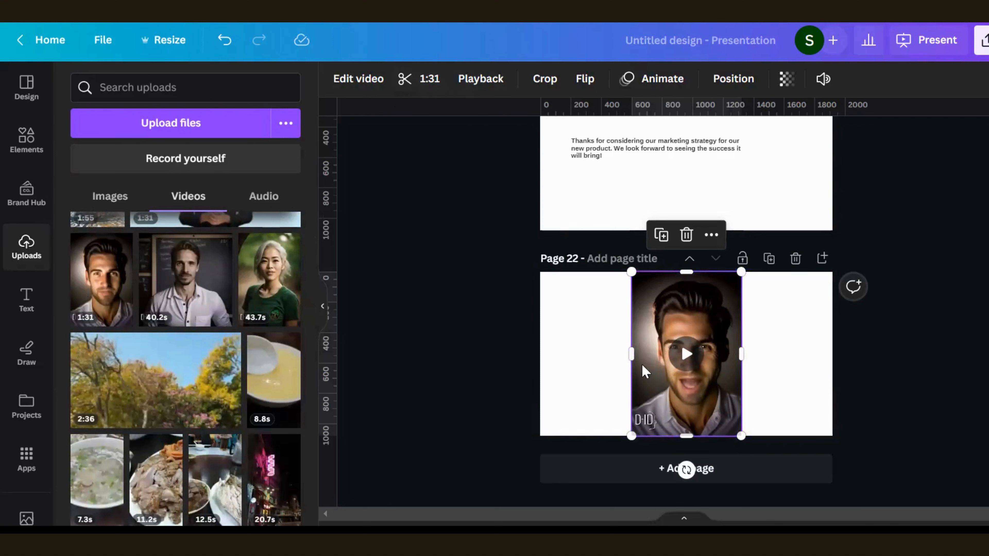
Step: Apply the Epic filter to the portrait video on page 22 with an intensity of 55
{"action": "left_click", "coordinate": [358, 86]}
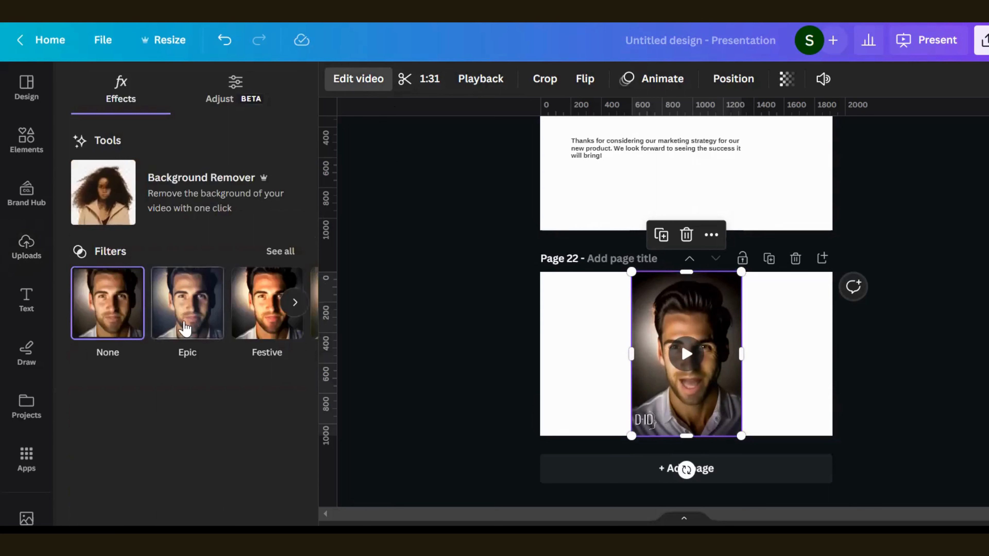
{"action": "left_click", "coordinate": [189, 303]}
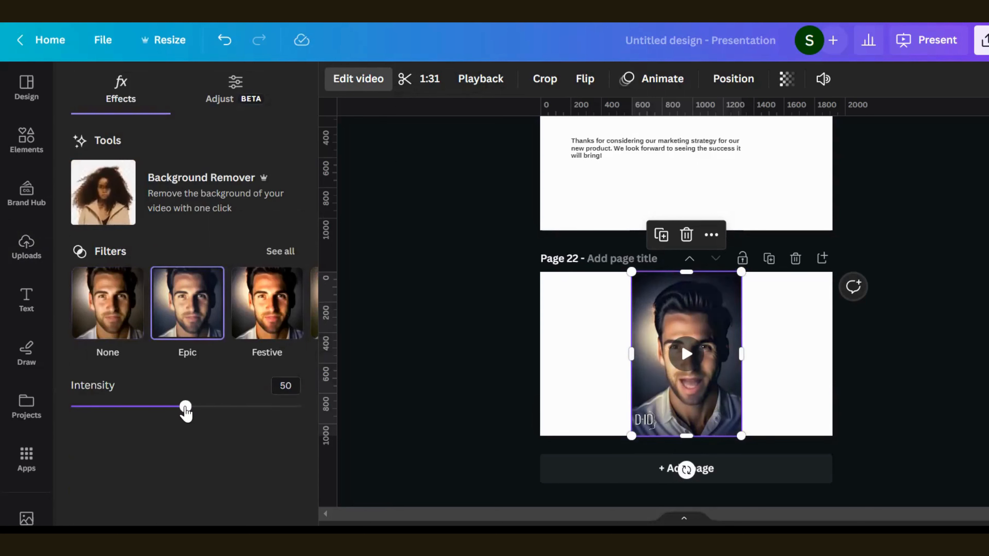
{"action": "mouse_move", "coordinate": [186, 411]}
{"action": "left_mouse_down"}
{"action": "mouse_move", "coordinate": [303, 406]}
{"action": "mouse_move", "coordinate": [137, 407]}
{"action": "mouse_move", "coordinate": [197, 407]}
{"action": "left_mouse_up"}
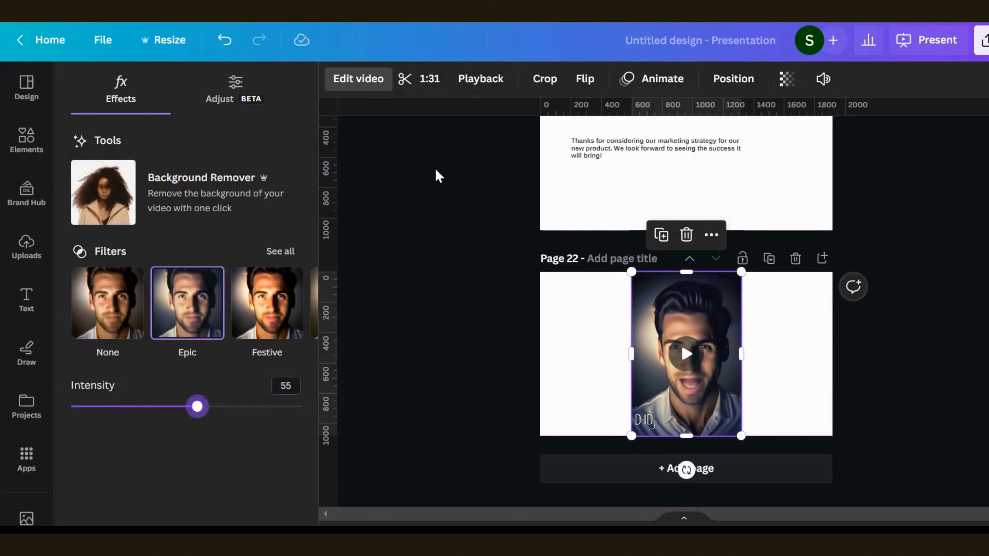
Step: Trim the start of the portrait video so it lasts 1:11, and pause its playback
{"action": "left_click", "coordinate": [416, 80]}
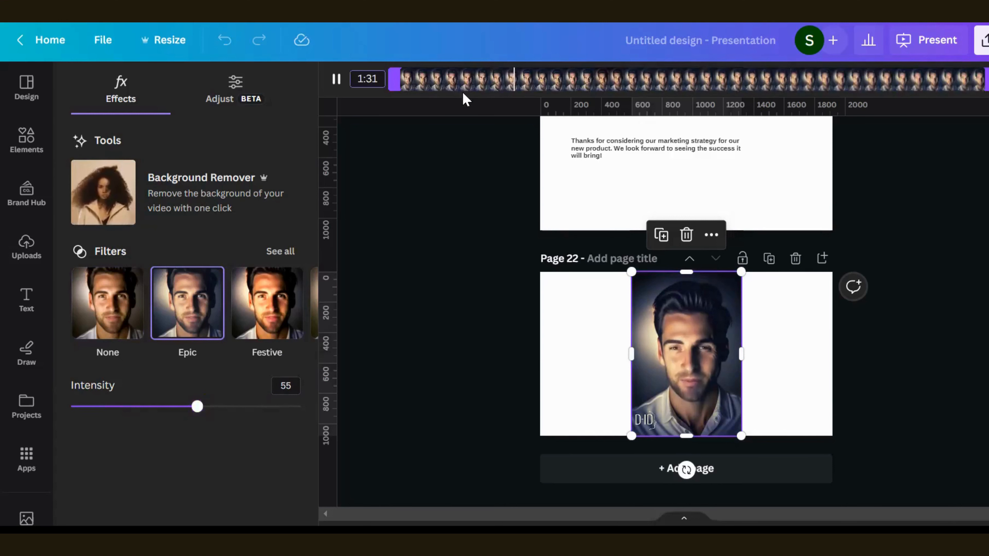
{"action": "left_click_drag", "start_coordinate": [394, 78], "coordinate": [520, 72]}
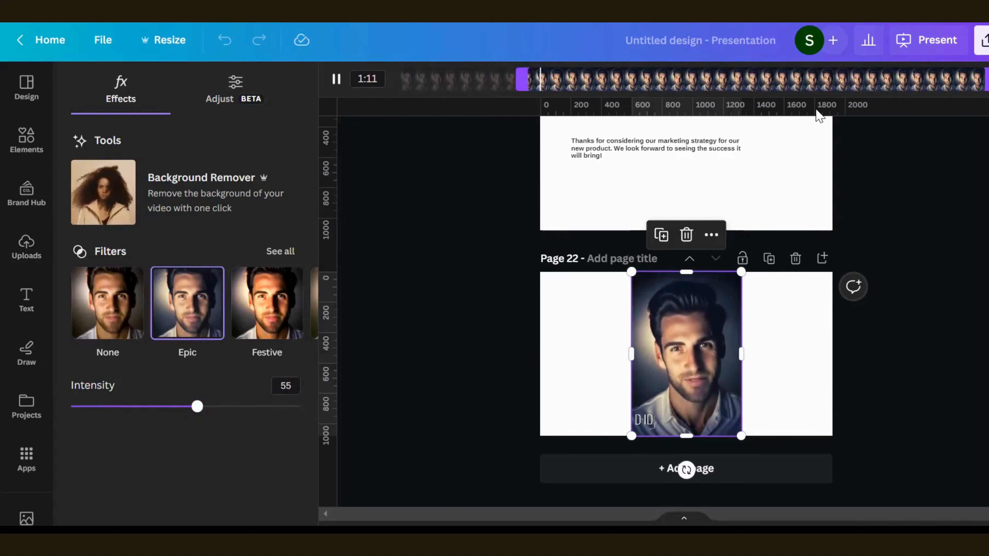
{"action": "left_click", "coordinate": [988, 79]}
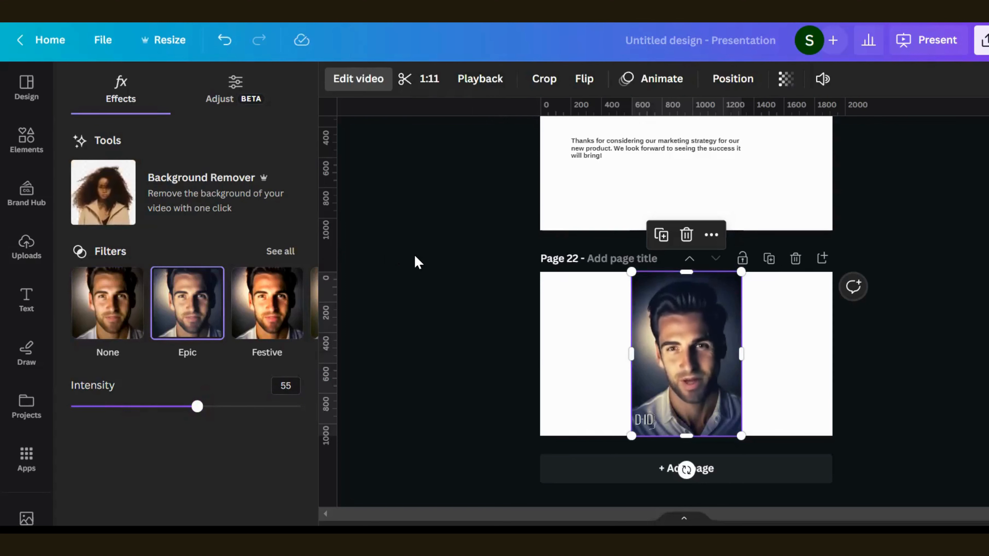
{"action": "left_click", "coordinate": [688, 356]}
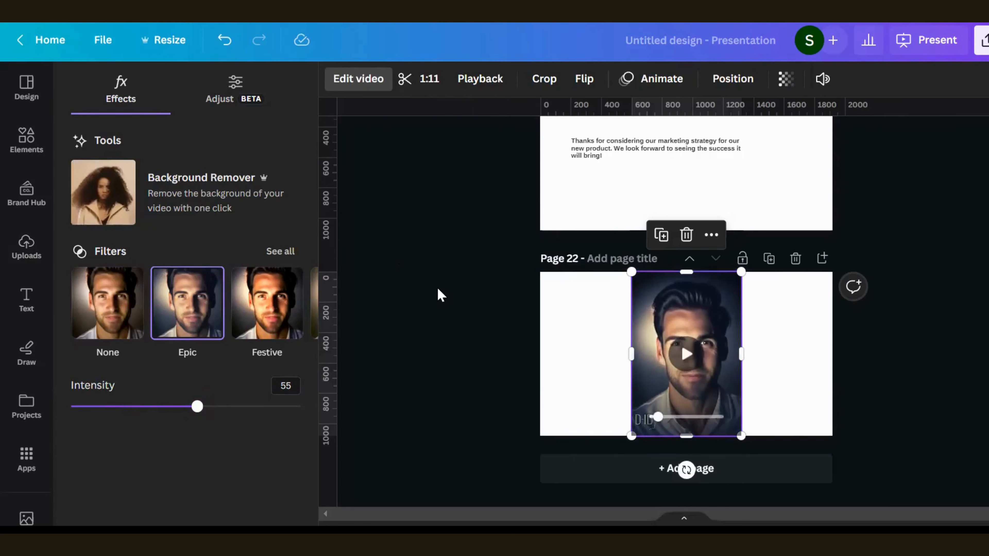
{"action": "left_click", "coordinate": [544, 85]}
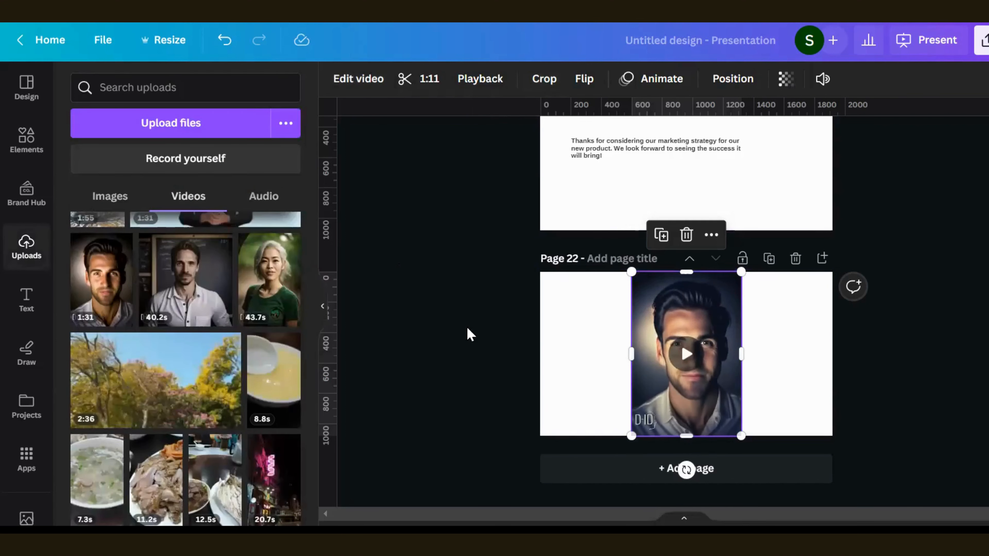
{"action": "left_click", "coordinate": [537, 87]}
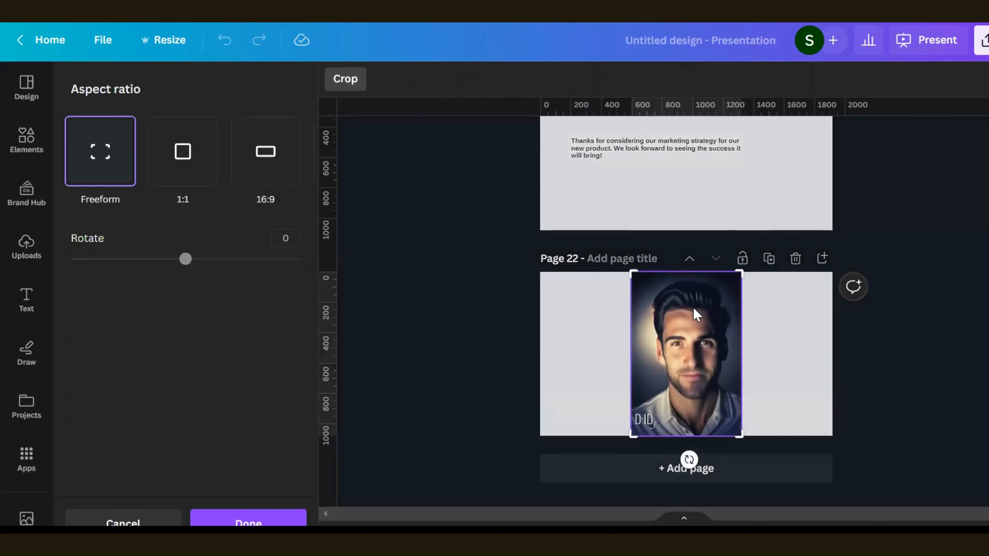
{"action": "left_click_drag", "start_coordinate": [739, 272], "coordinate": [763, 257]}
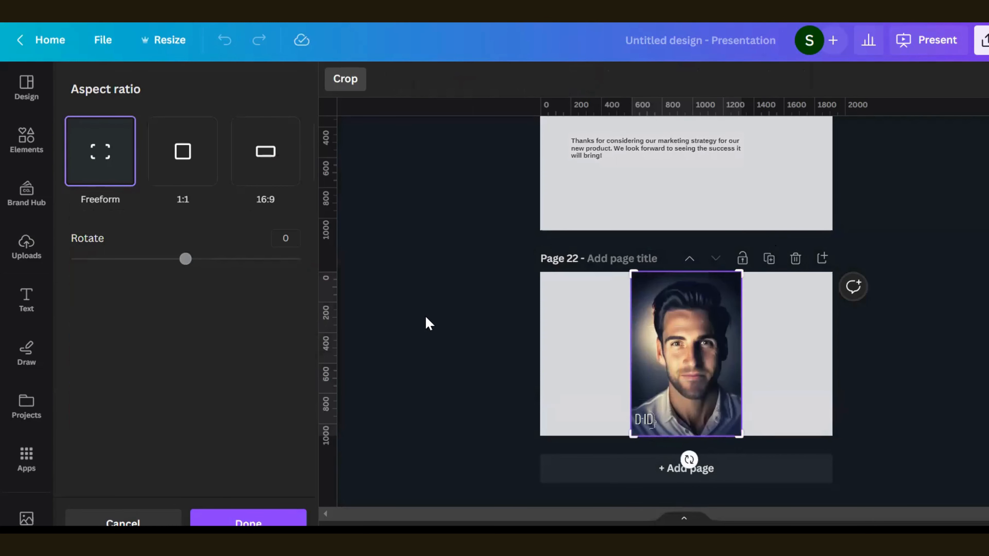
{"action": "left_click", "coordinate": [387, 185]}
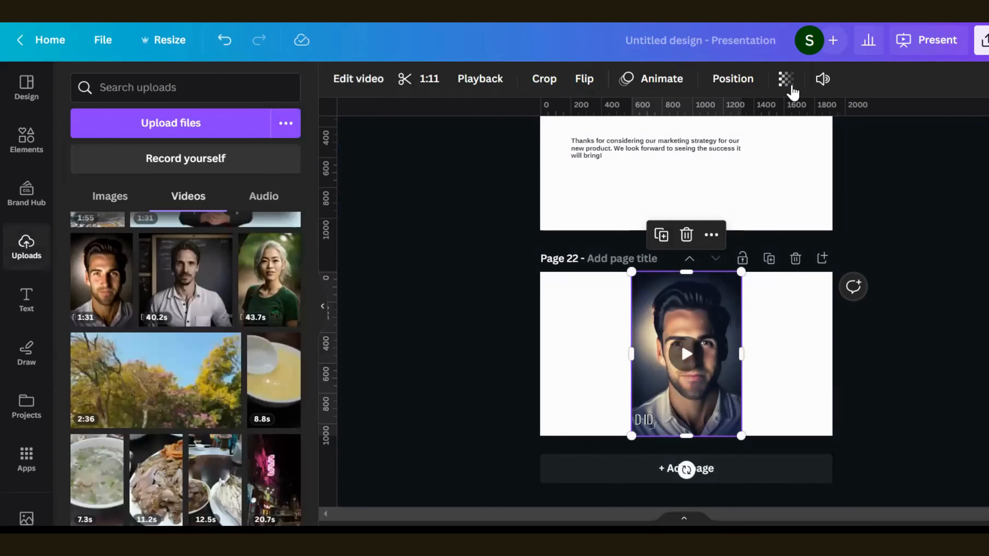
Step: Set the volume of the portrait video on page 22 to 0
{"action": "left_click", "coordinate": [822, 79]}
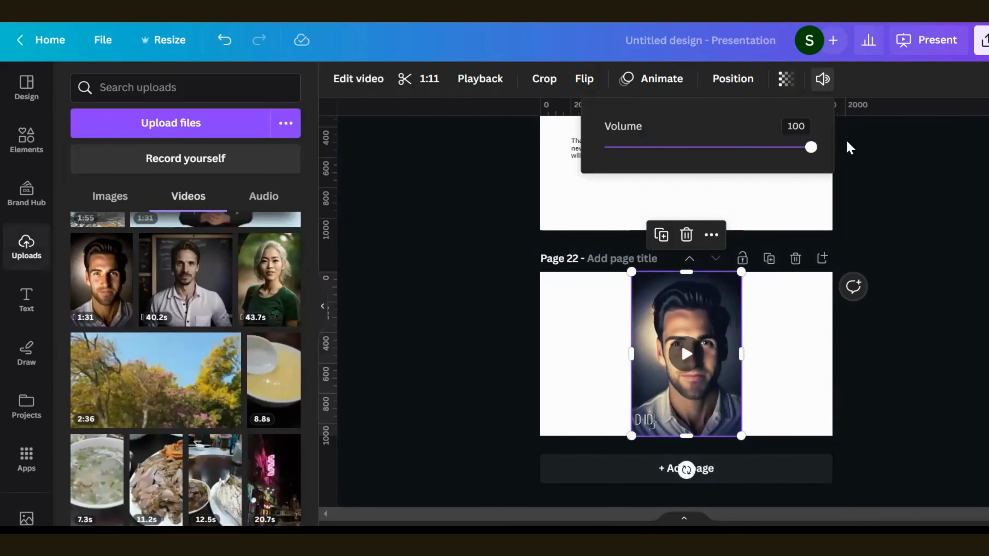
{"action": "left_click_drag", "start_coordinate": [813, 152], "coordinate": [588, 175]}
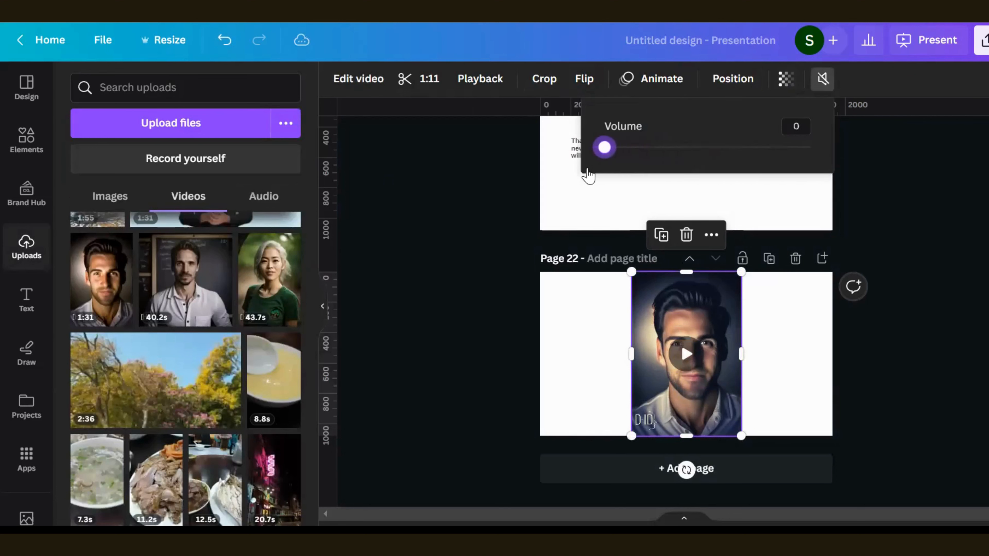
{"action": "left_click", "coordinate": [597, 331]}
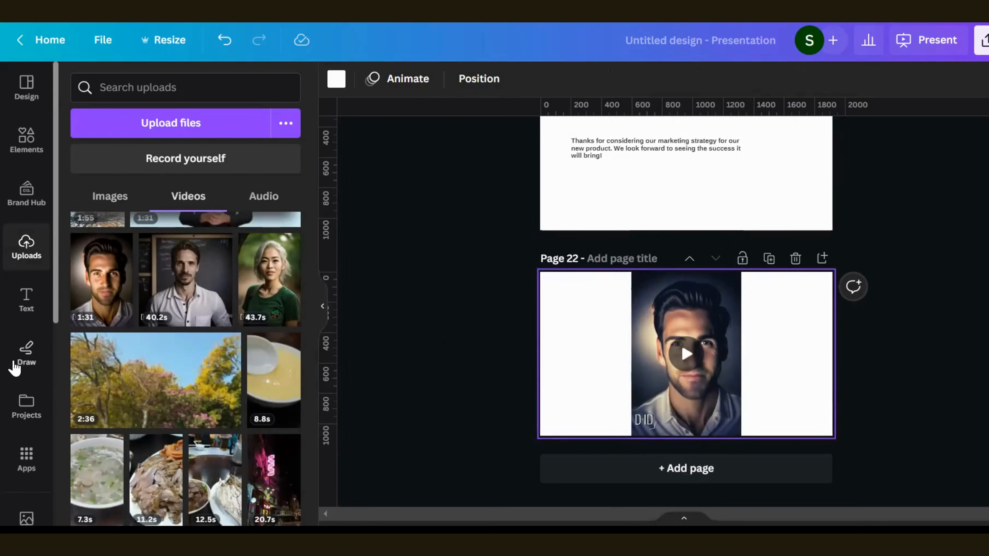
Step: Browse the audio library for tracks in the Happy category
{"action": "scroll", "coordinate": [16, 366], "scroll_direction": "down", "scroll_amount": 5}
{"action": "left_click", "coordinate": [26, 356]}
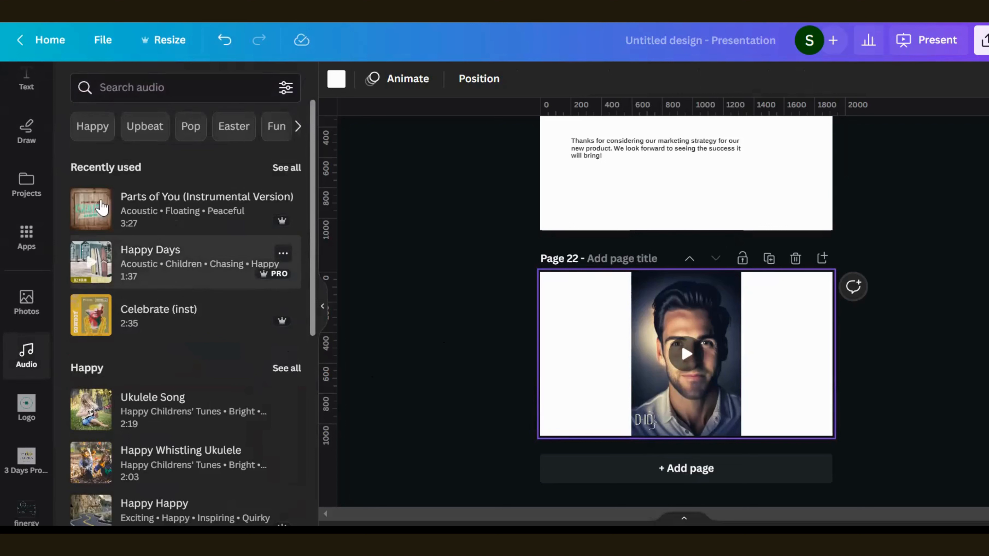
{"action": "left_click", "coordinate": [84, 133]}
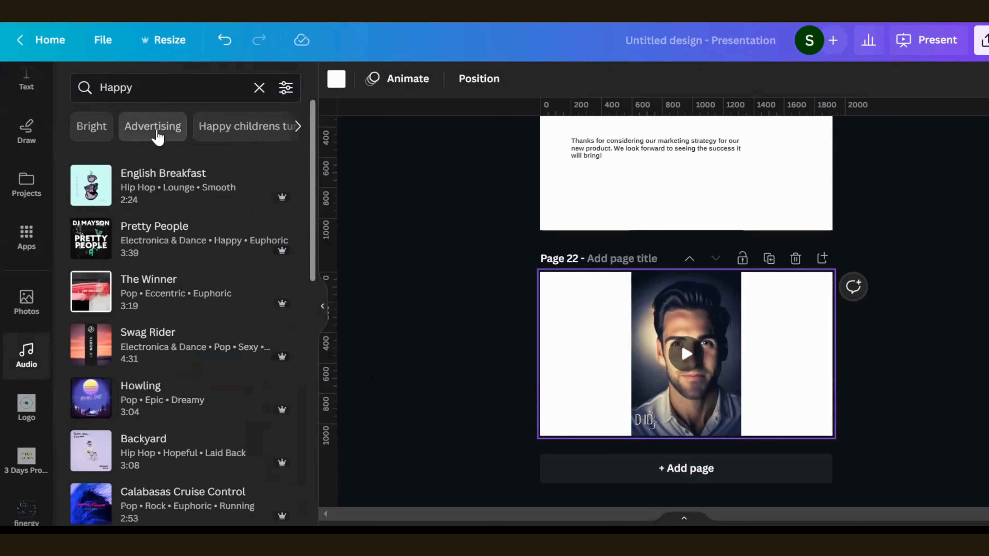
Step: Try the English Breakfast track with the portrait video on page 22, inspect its fade settings, and delete the track
{"action": "left_click", "coordinate": [160, 187]}
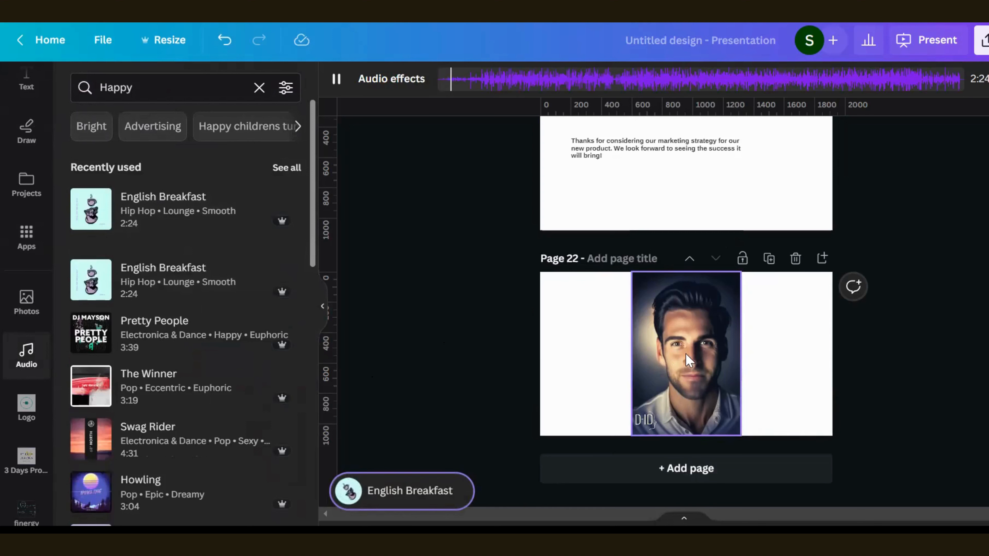
{"action": "left_click", "coordinate": [655, 354]}
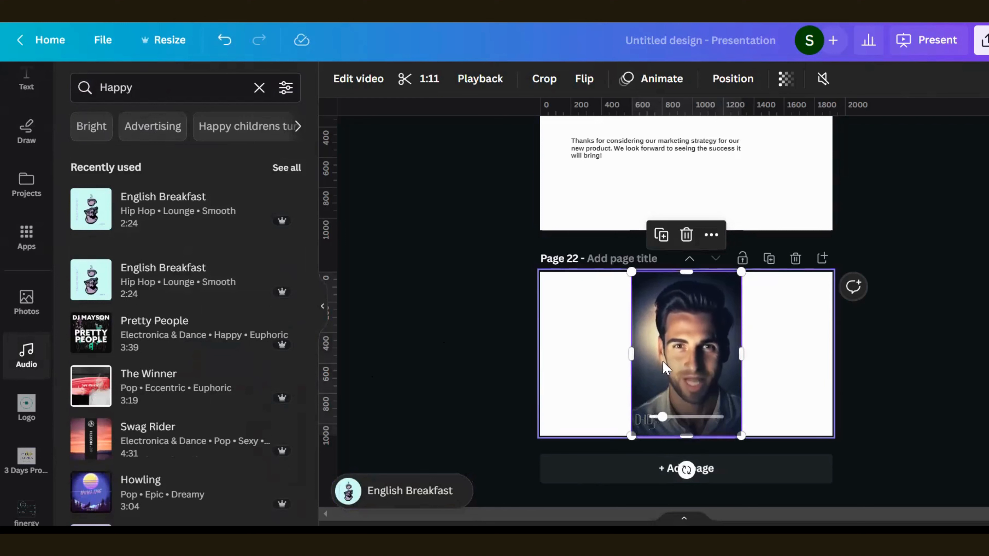
{"action": "left_click", "coordinate": [686, 354]}
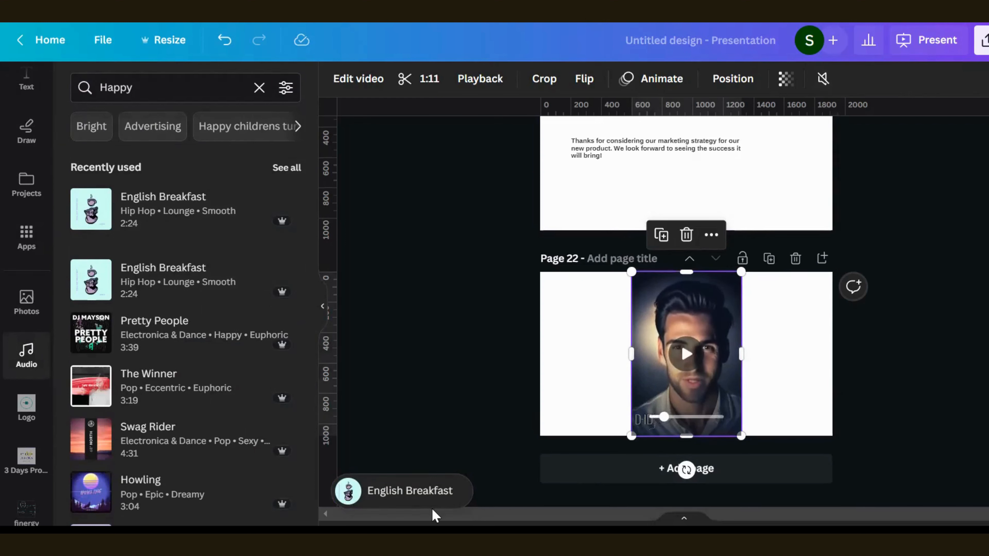
{"action": "left_click", "coordinate": [408, 499]}
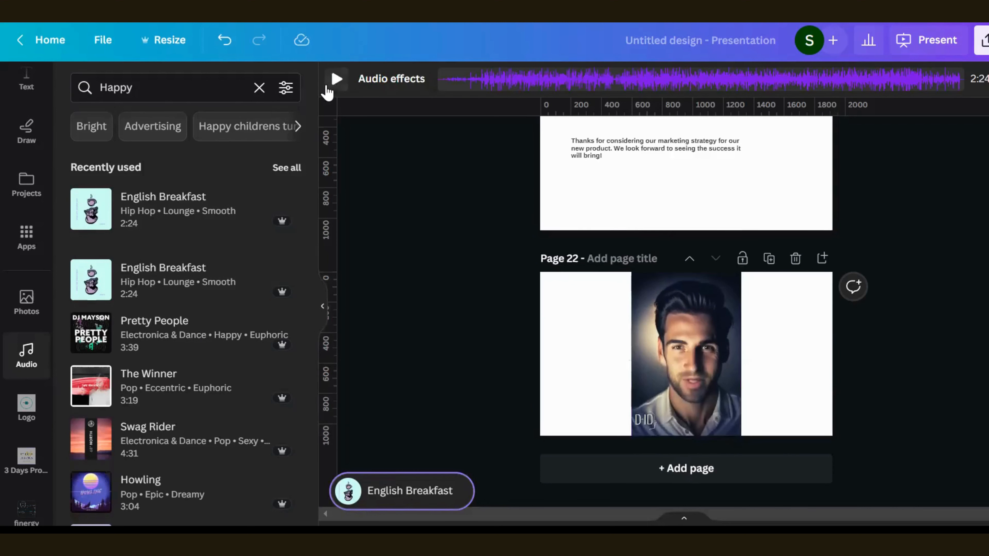
{"action": "left_click", "coordinate": [336, 83]}
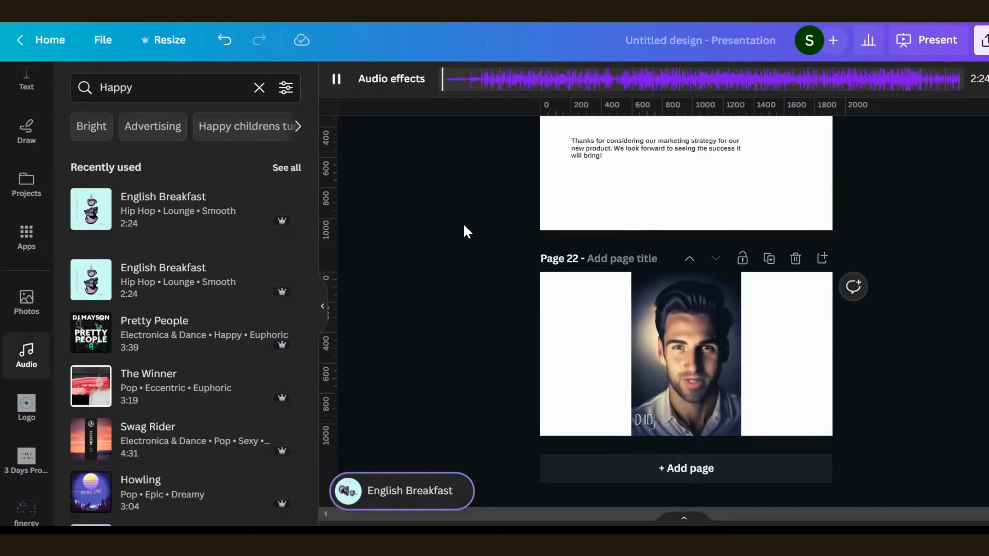
{"action": "left_click", "coordinate": [441, 80]}
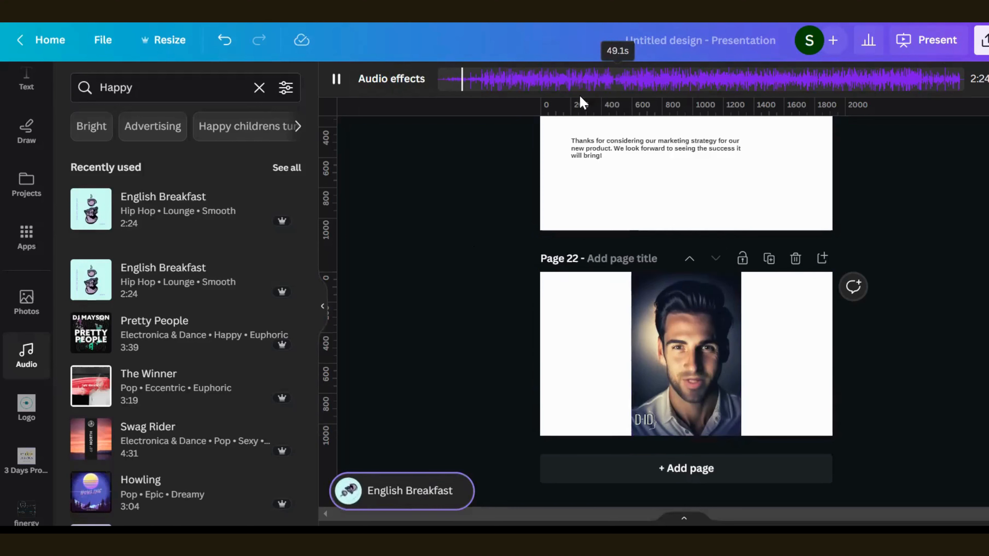
{"action": "left_click", "coordinate": [400, 83]}
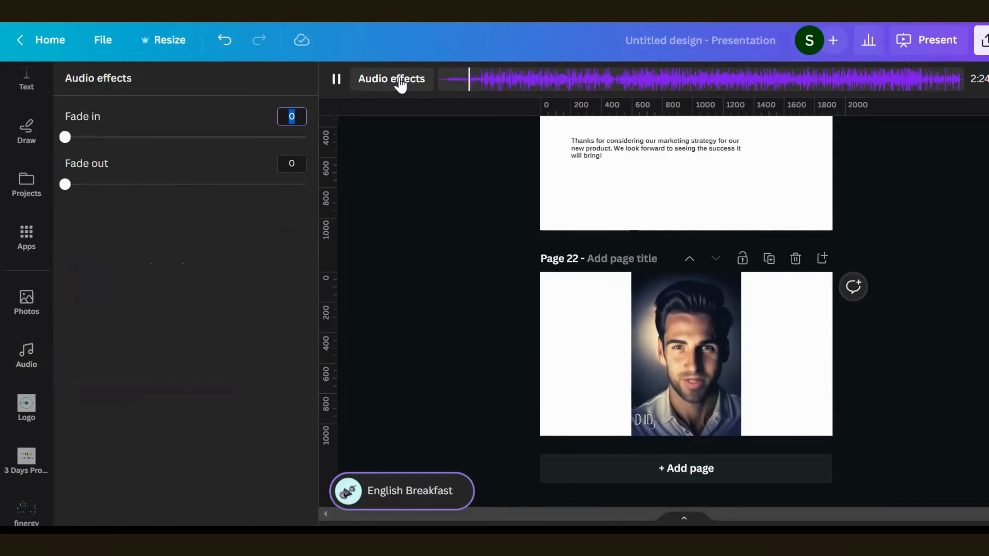
{"action": "left_click", "coordinate": [65, 140]}
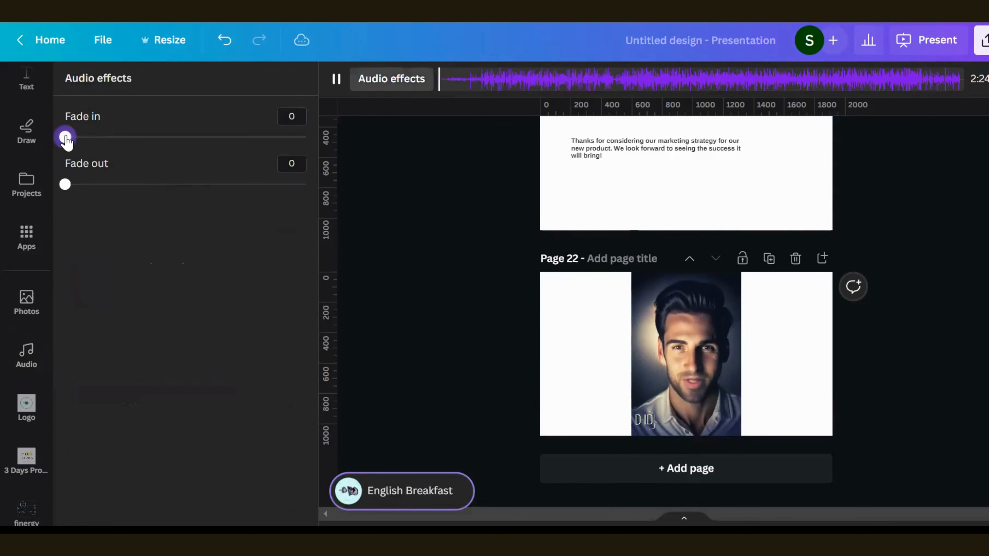
{"action": "left_click", "coordinate": [337, 79]}
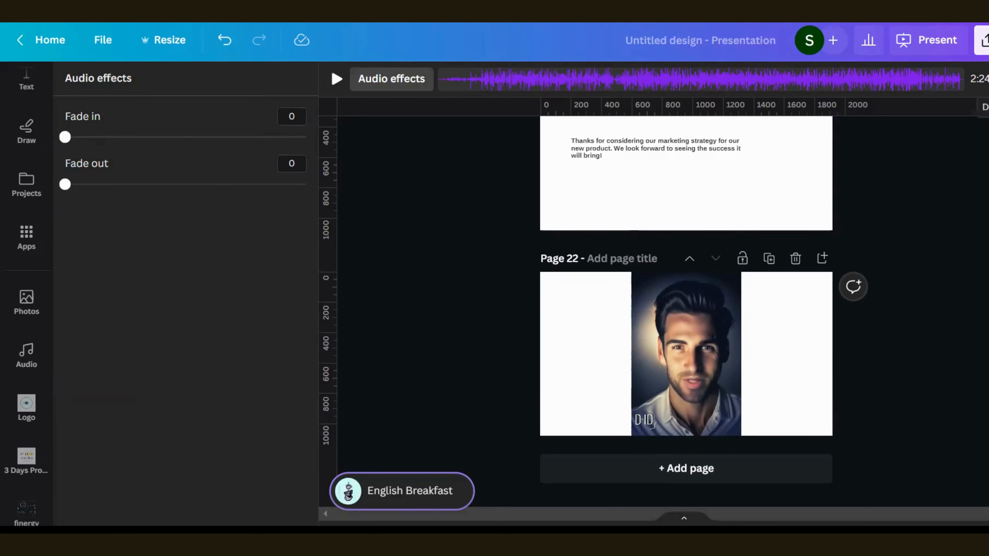
{"action": "left_click", "coordinate": [988, 78]}
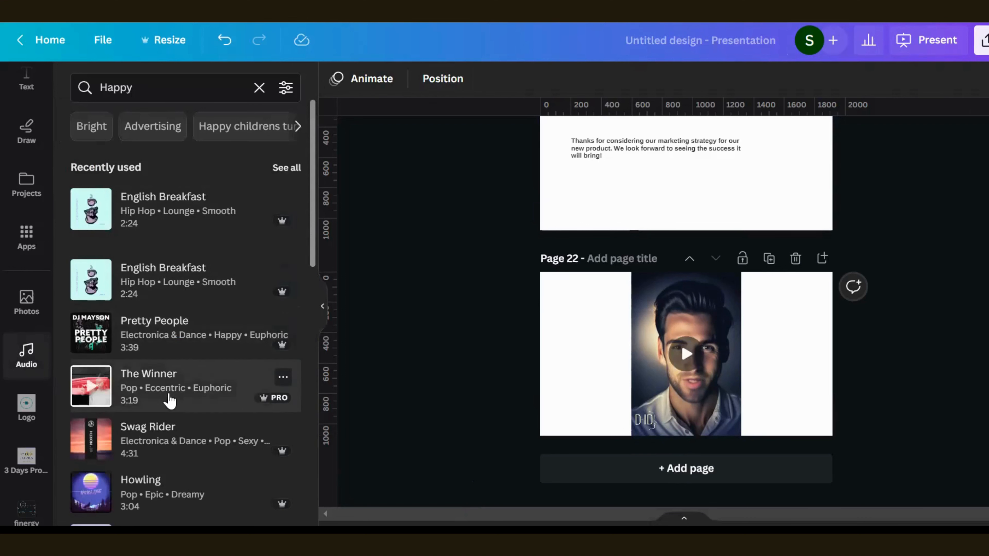
Step: Add the 3:19 track The Winner to the design, stop its playback, and open the portrait video's editing options
{"action": "left_click", "coordinate": [169, 399]}
{"action": "left_click", "coordinate": [336, 79]}
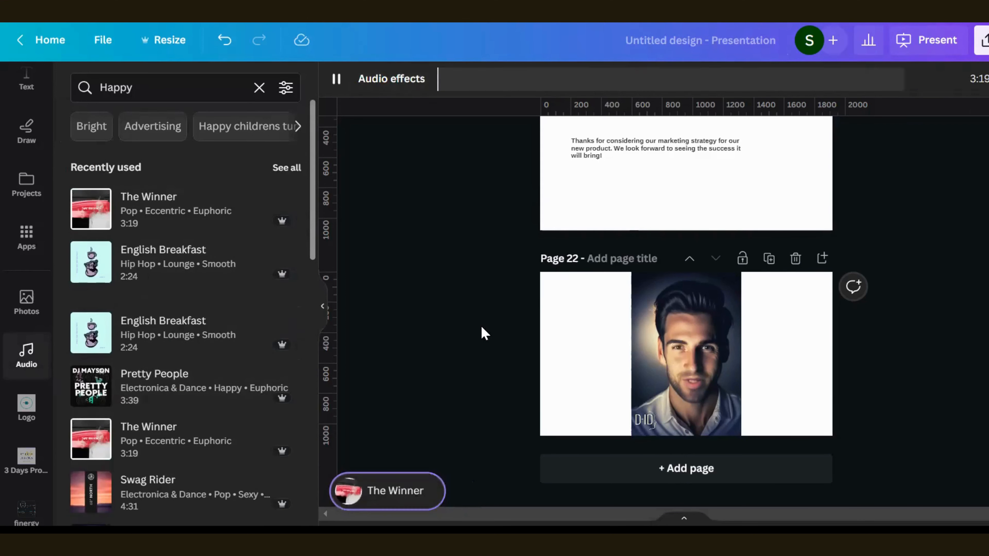
{"action": "left_click", "coordinate": [702, 350]}
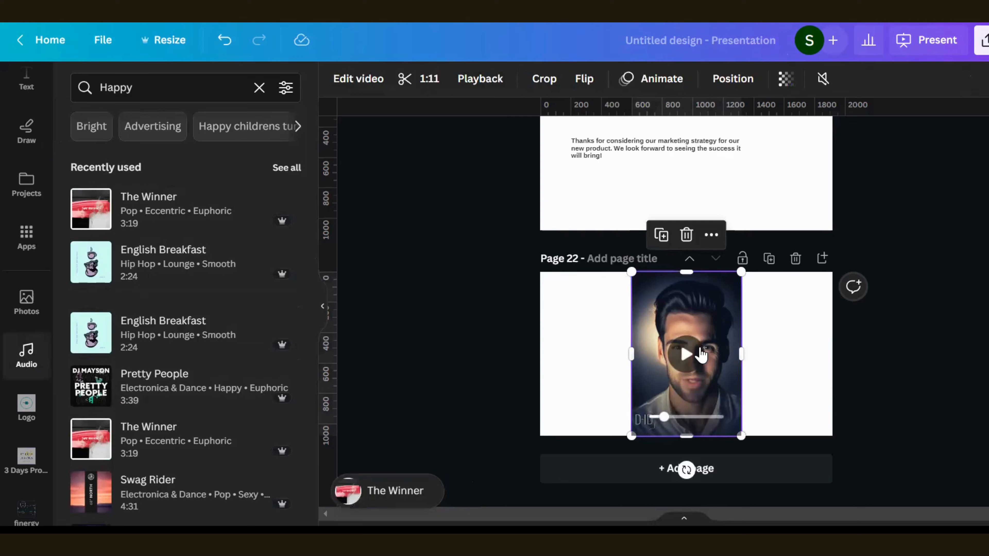
{"action": "left_click", "coordinate": [362, 79]}
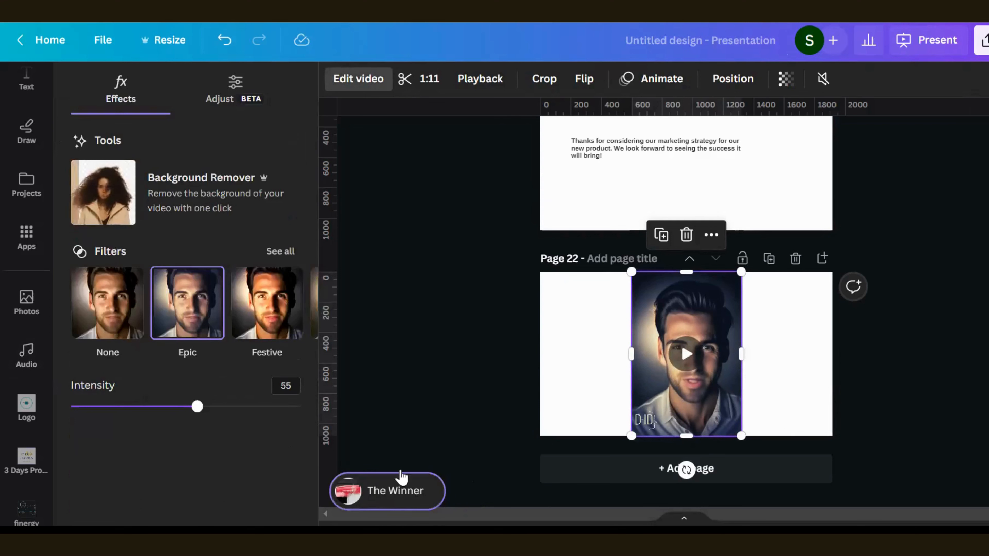
Step: Shift the used portion of The Winner past the song's opening, and pause its playback
{"action": "left_click", "coordinate": [401, 478]}
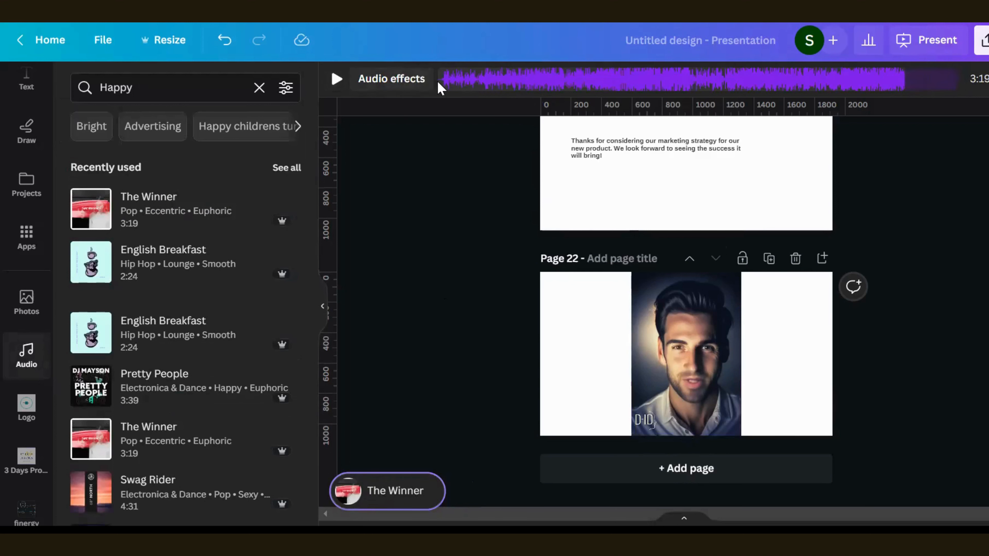
{"action": "left_click_drag", "start_coordinate": [441, 81], "coordinate": [588, 73]}
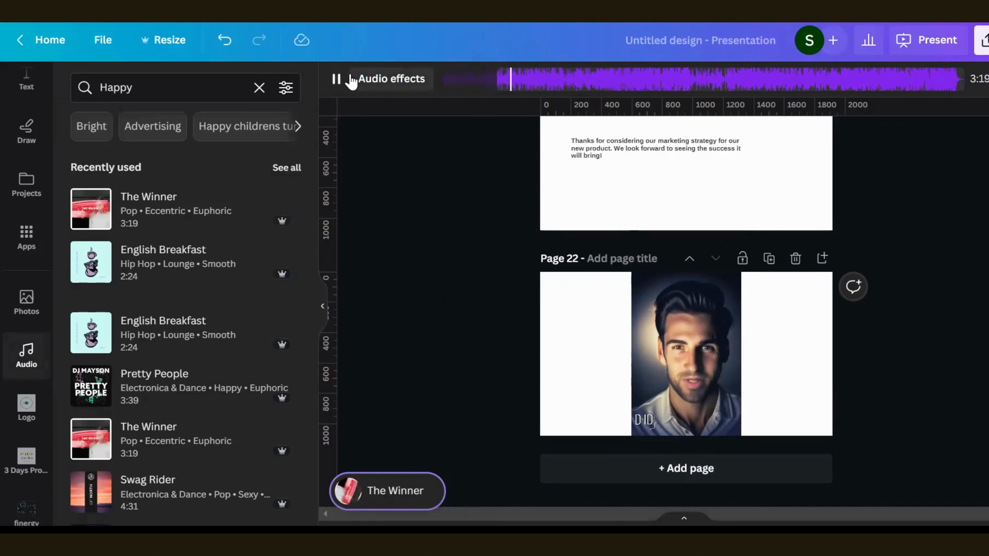
{"action": "left_click", "coordinate": [336, 83]}
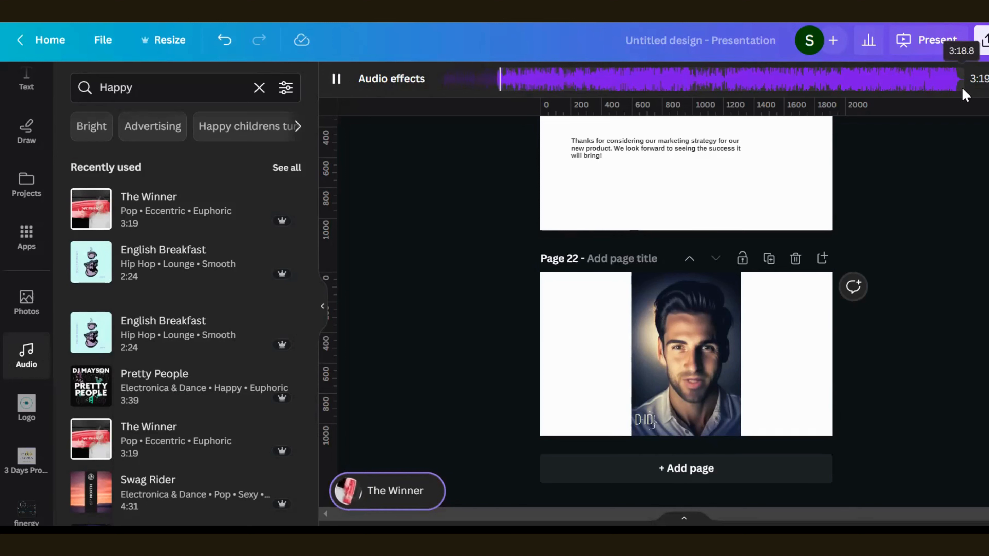
{"action": "left_click_drag", "start_coordinate": [962, 86], "coordinate": [851, 100]}
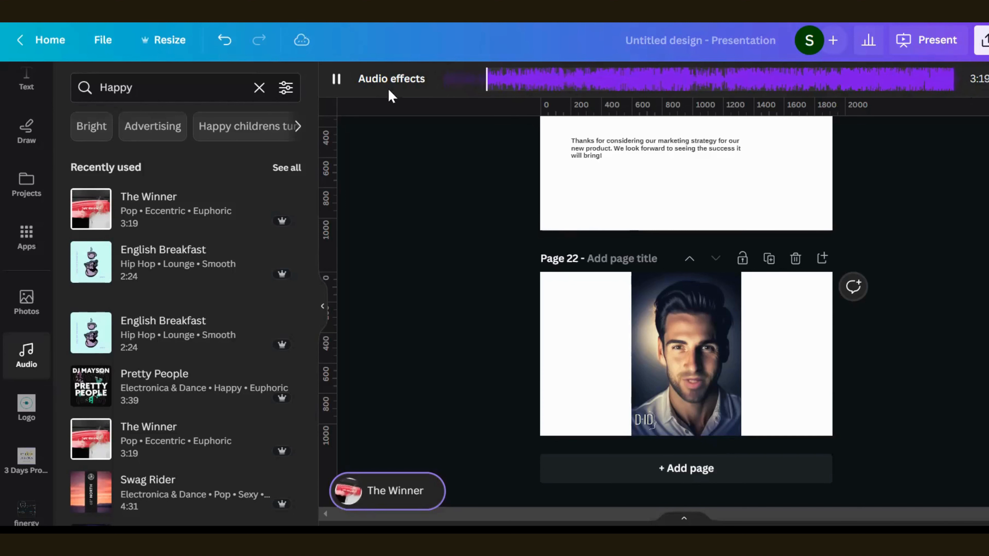
{"action": "left_click", "coordinate": [337, 82]}
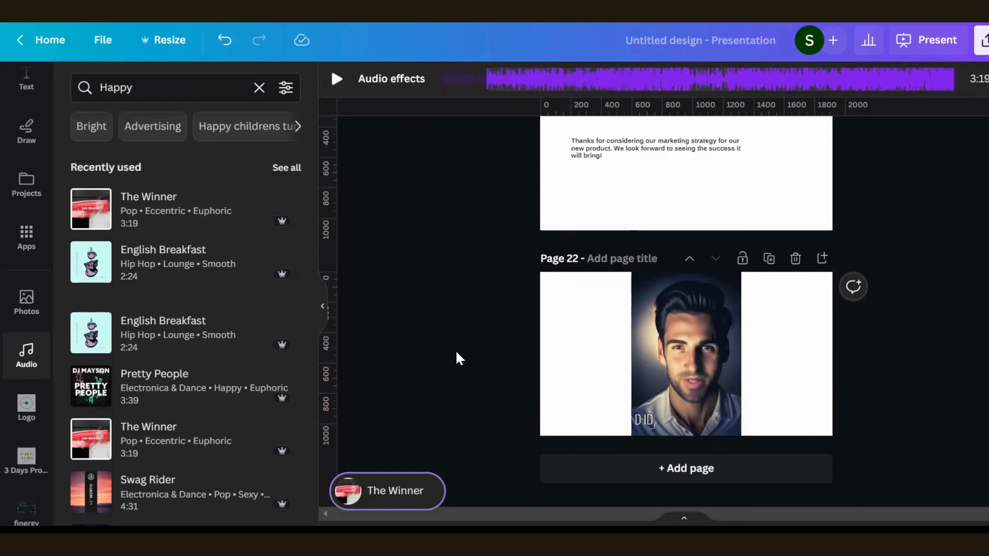
Step: Preview page 22 as a full-screen presentation, and exit back to the editor
{"action": "left_click", "coordinate": [326, 310]}
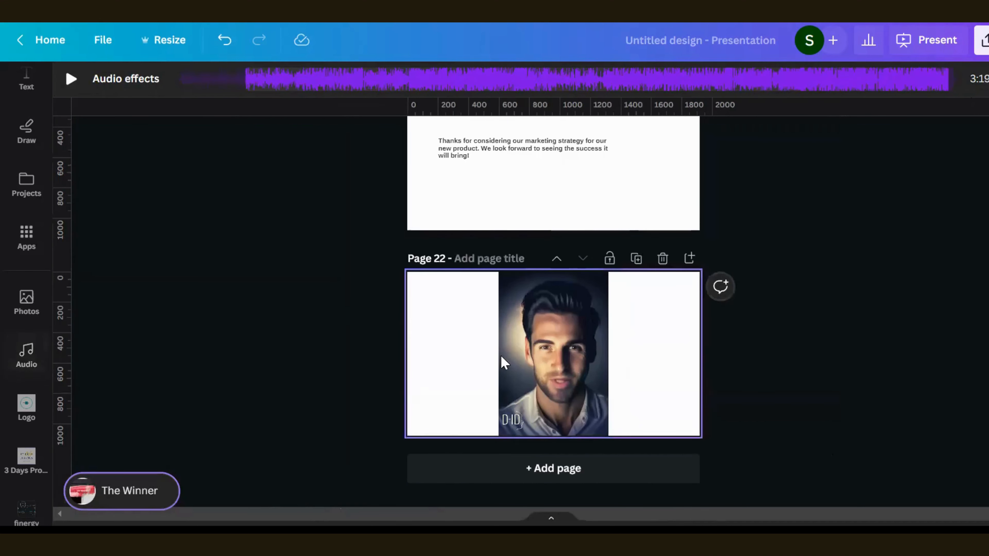
{"action": "left_click", "coordinate": [618, 390]}
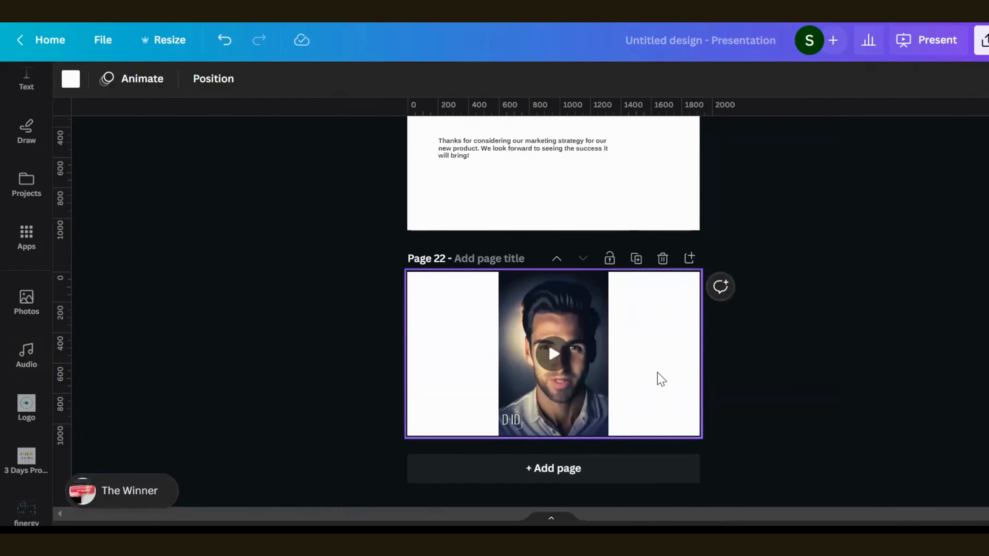
{"action": "left_click", "coordinate": [929, 35]}
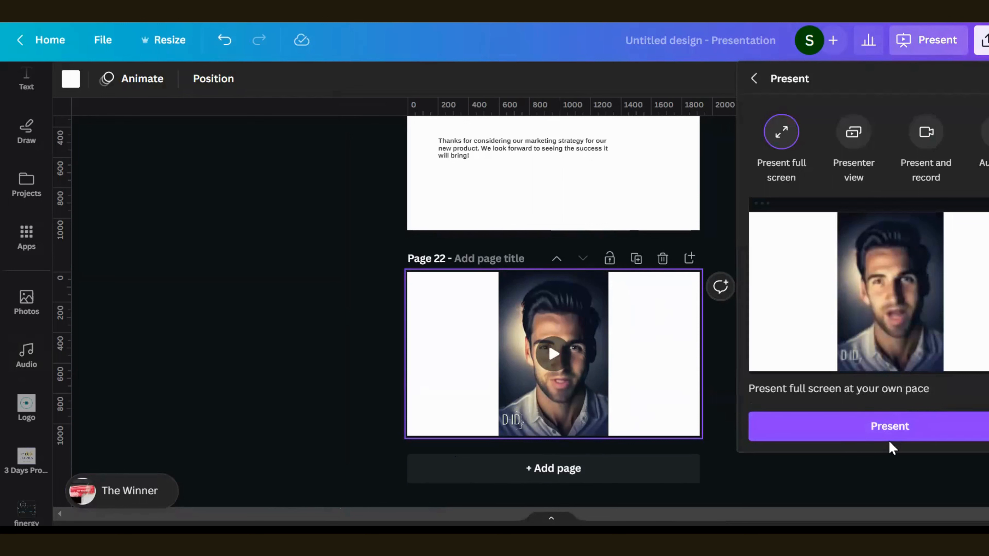
{"action": "left_click", "coordinate": [885, 429]}
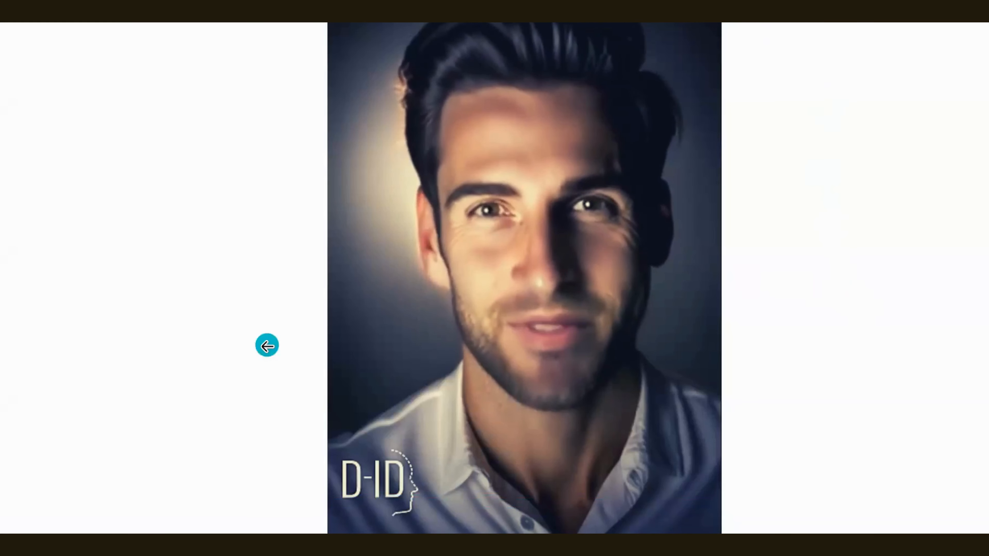
{"action": "key", "text": "Escape"}
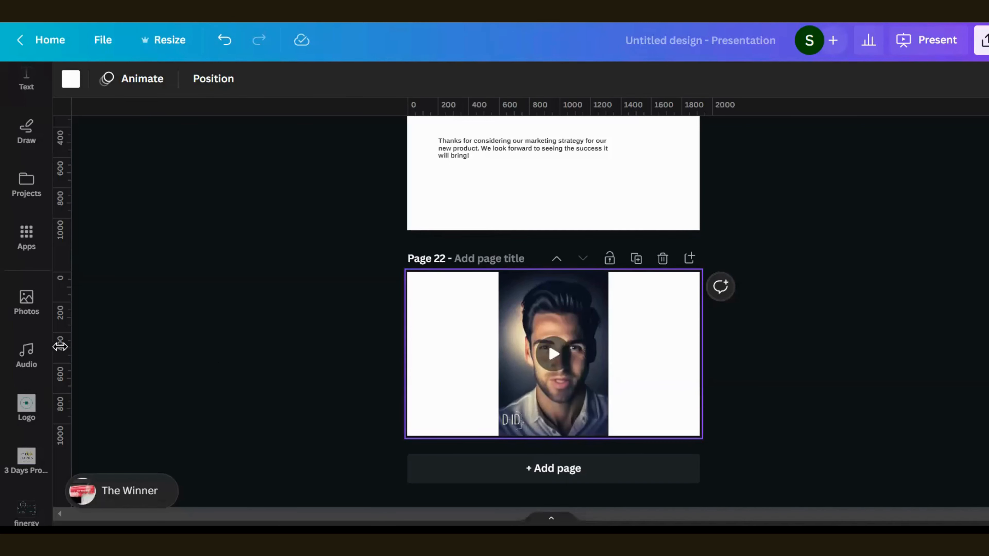
Step: Browse the Happy audio results again, and remove The Winner track from page 22
{"action": "left_click", "coordinate": [26, 364]}
{"action": "scroll", "coordinate": [264, 391], "scroll_direction": "down", "scroll_amount": 4}
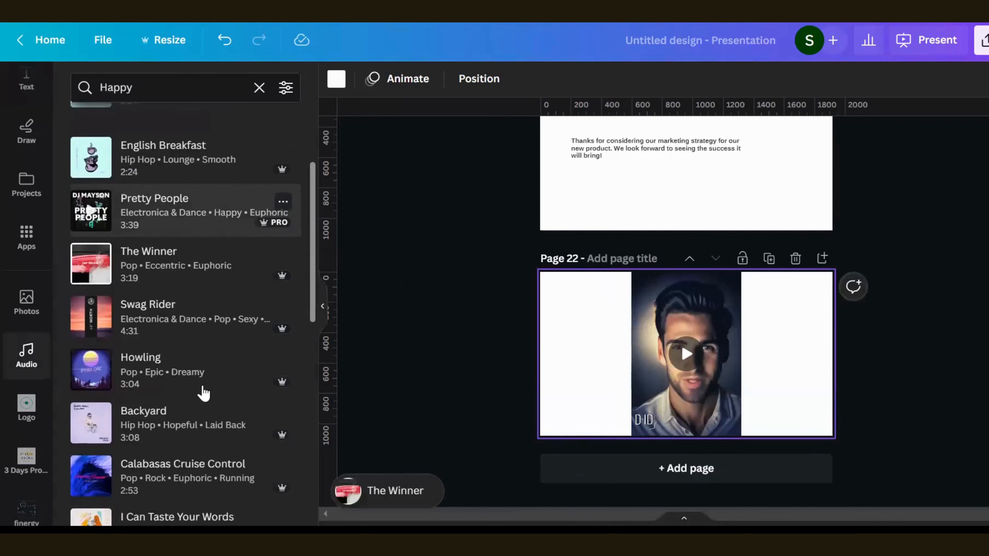
{"action": "scroll", "coordinate": [203, 393], "scroll_direction": "up", "scroll_amount": 4}
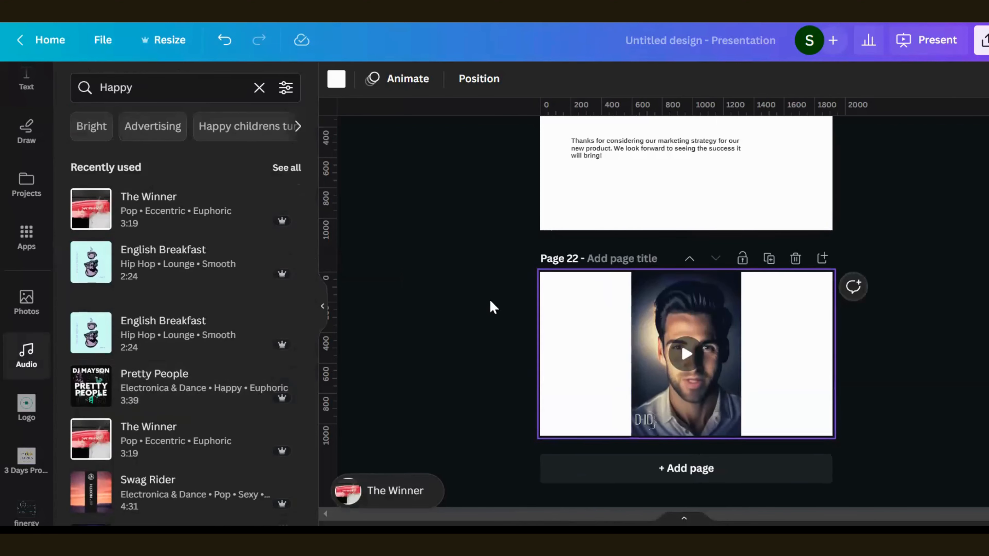
{"action": "left_click", "coordinate": [388, 495]}
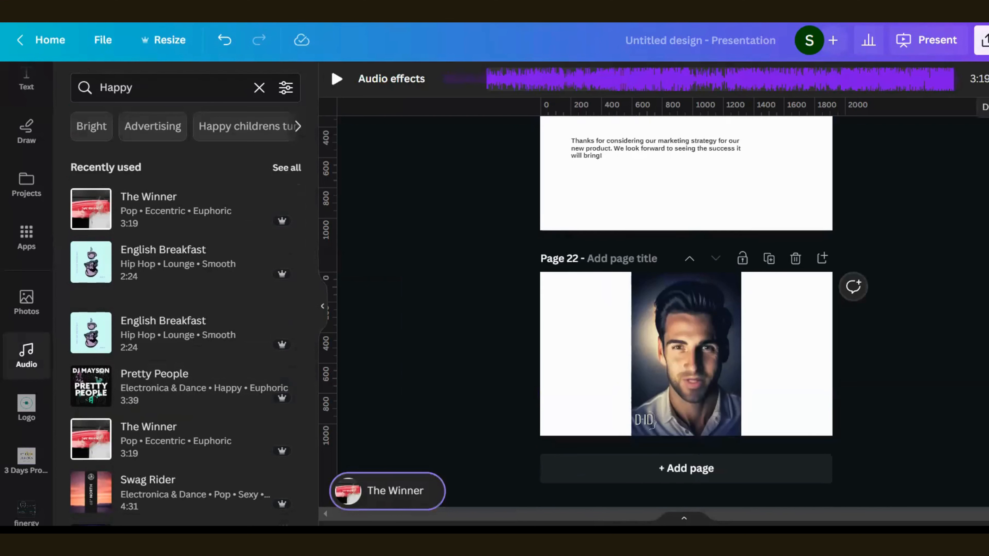
{"action": "left_click", "coordinate": [401, 234]}
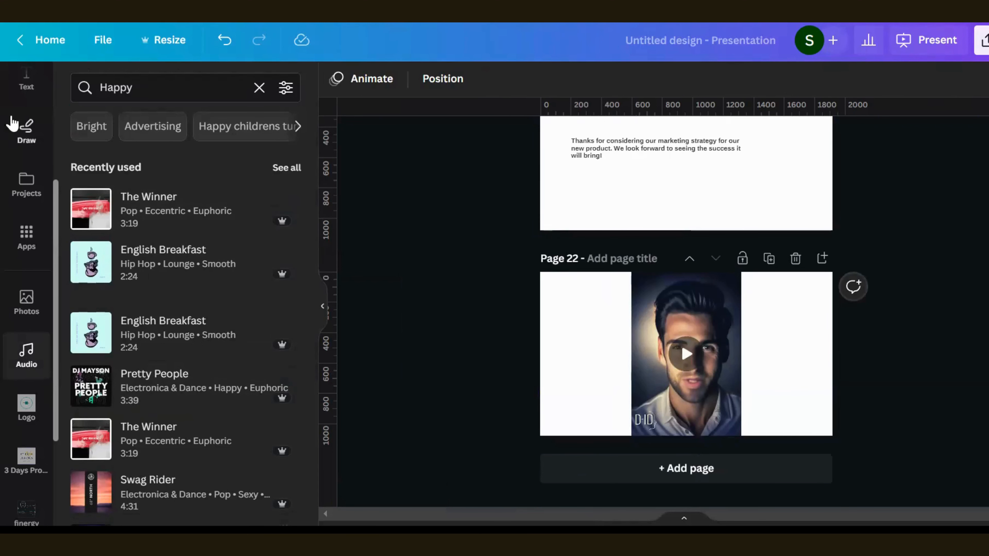
Step: Examine the available drawing tools together with their line weight and transparency settings
{"action": "left_click", "coordinate": [27, 132]}
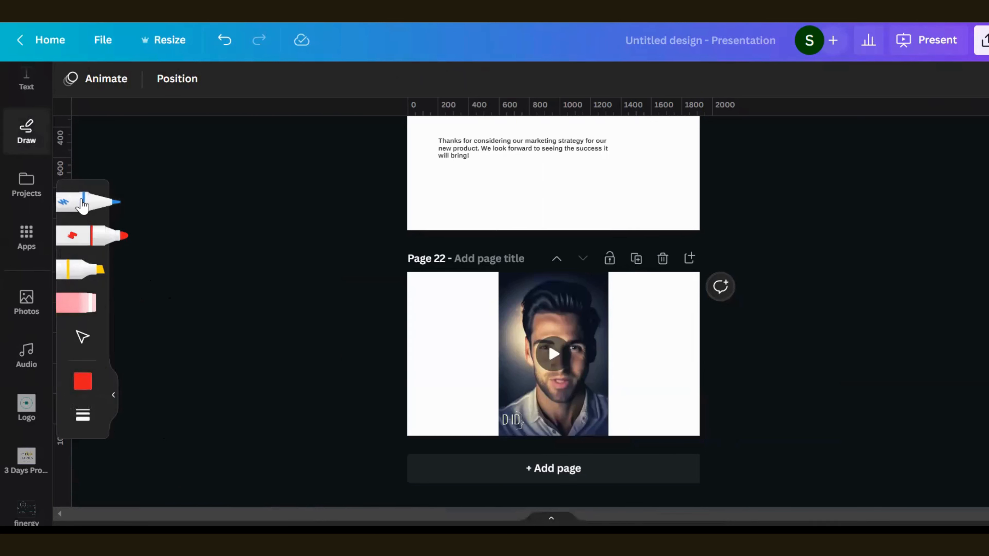
{"action": "left_click", "coordinate": [82, 414]}
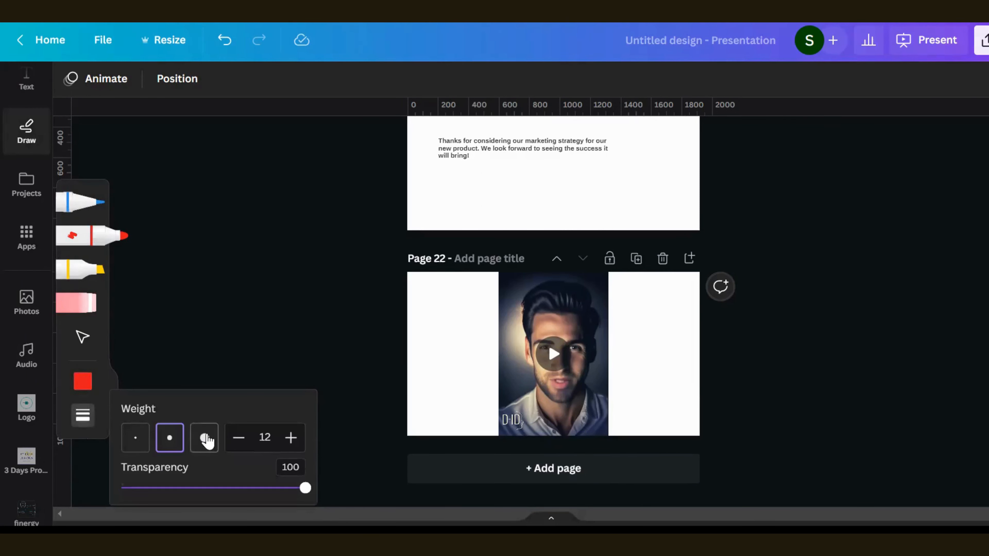
{"action": "left_click", "coordinate": [140, 162]}
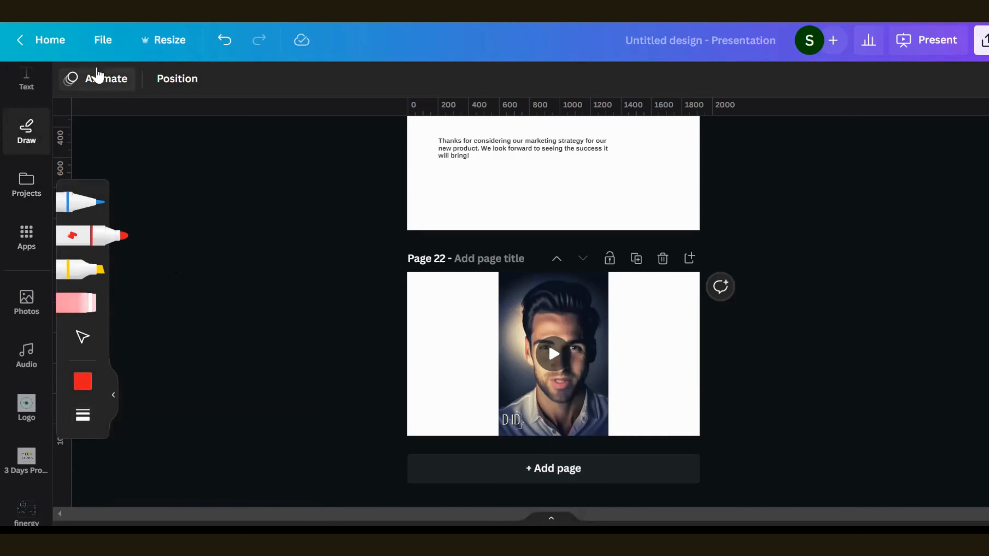
Step: Look over the saved designs and folders within the editor, and return to the home page
{"action": "left_click", "coordinate": [21, 194]}
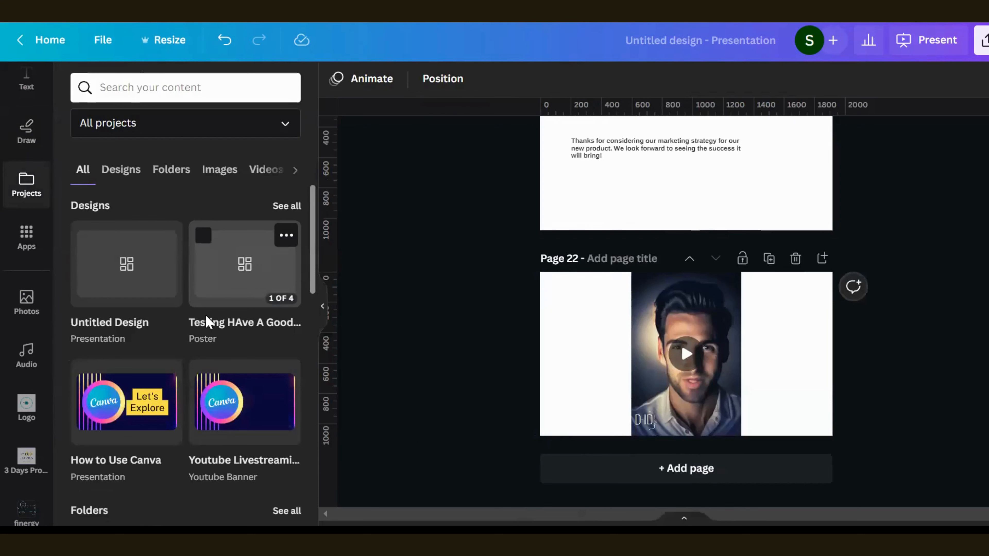
{"action": "scroll", "coordinate": [206, 321], "scroll_direction": "down", "scroll_amount": 2}
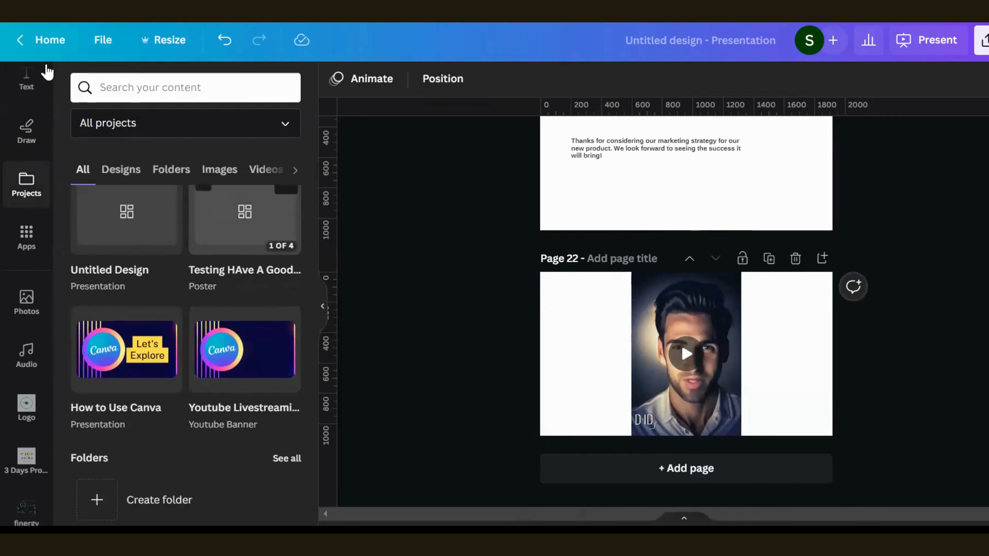
{"action": "left_click", "coordinate": [43, 45]}
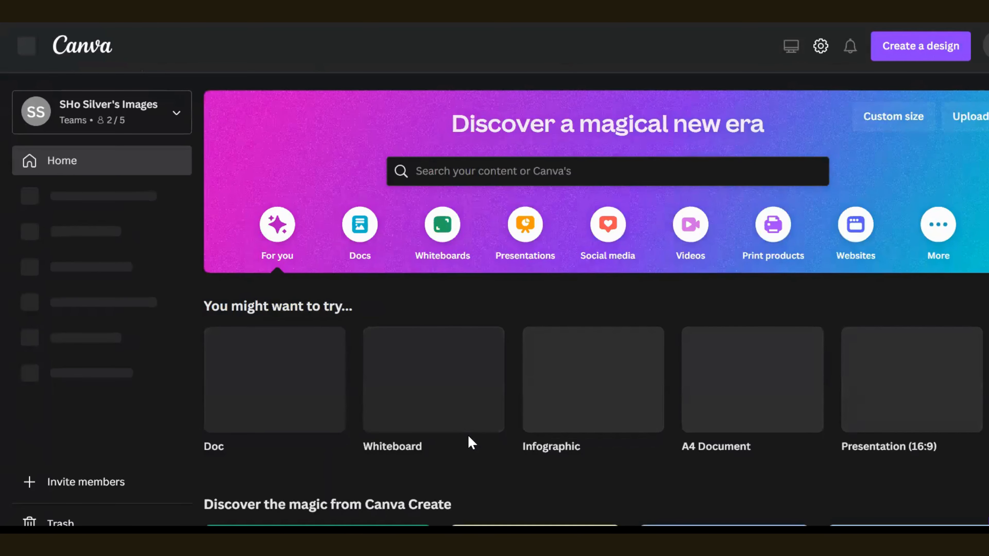
Step: Browse the list of recent designs on the home page down to those edited 2 months ago
{"action": "scroll", "coordinate": [467, 434], "scroll_direction": "down", "scroll_amount": 15}
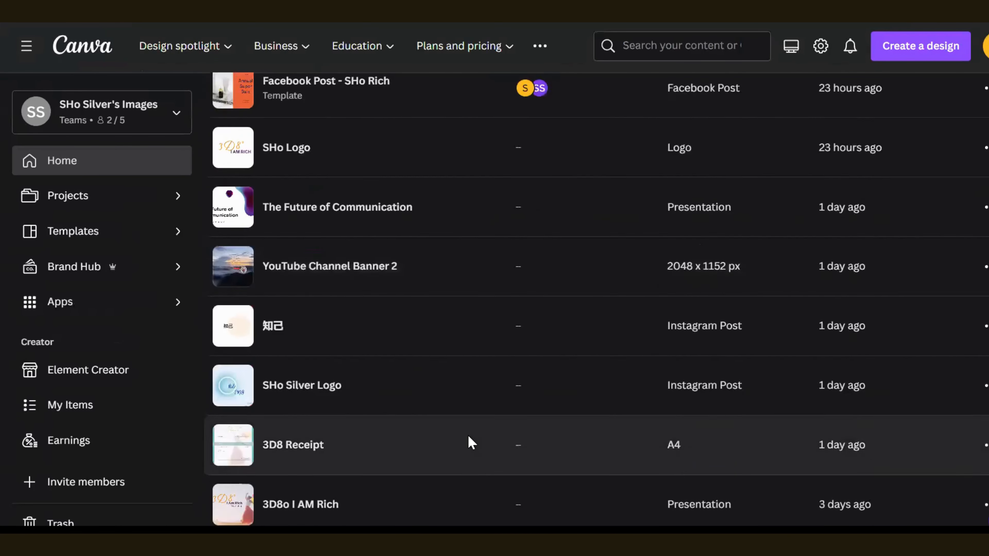
{"action": "scroll", "coordinate": [468, 434], "scroll_direction": "down", "scroll_amount": 8}
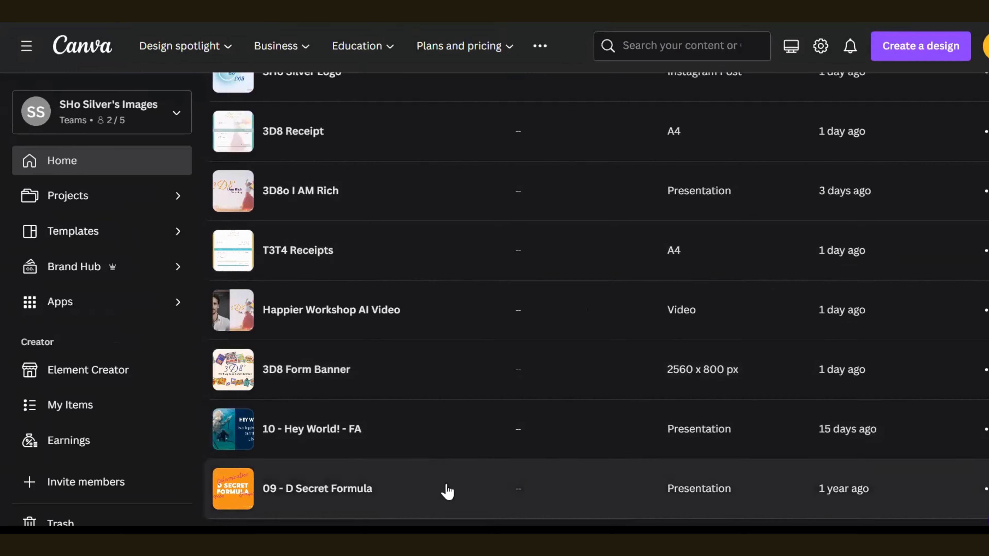
{"action": "scroll", "coordinate": [405, 449], "scroll_direction": "down", "scroll_amount": 10}
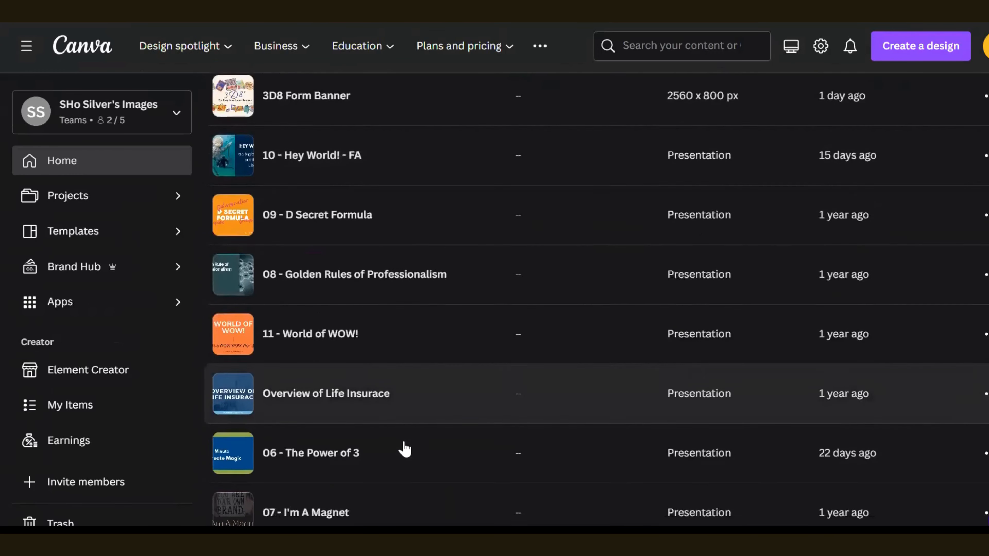
{"action": "scroll", "coordinate": [404, 449], "scroll_direction": "down", "scroll_amount": 10}
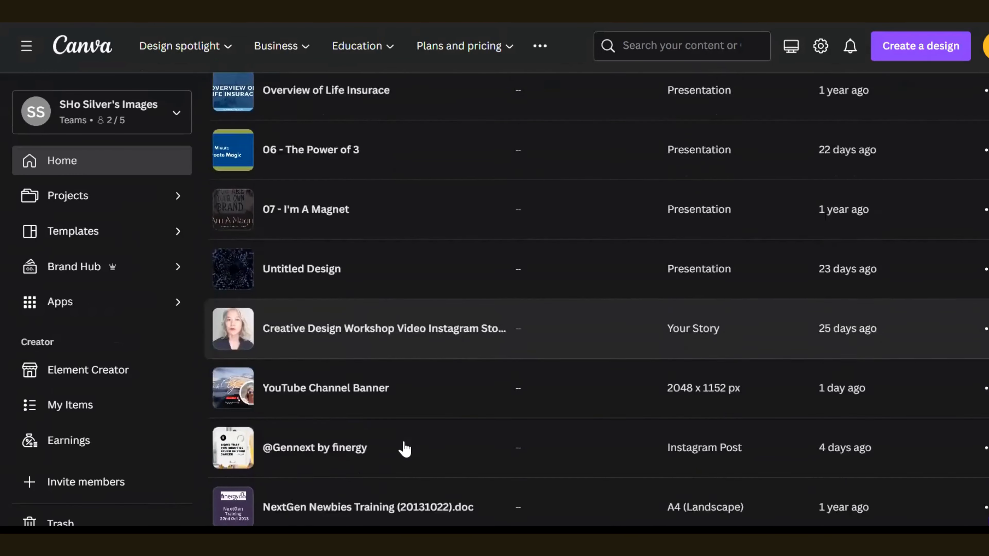
{"action": "scroll", "coordinate": [404, 449], "scroll_direction": "down", "scroll_amount": 2}
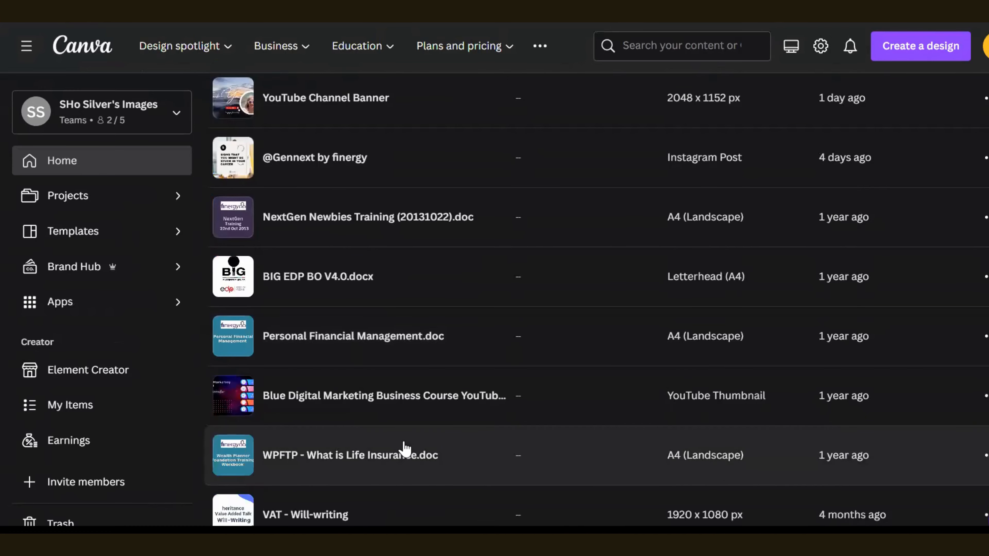
{"action": "scroll", "coordinate": [405, 449], "scroll_direction": "down", "scroll_amount": 19}
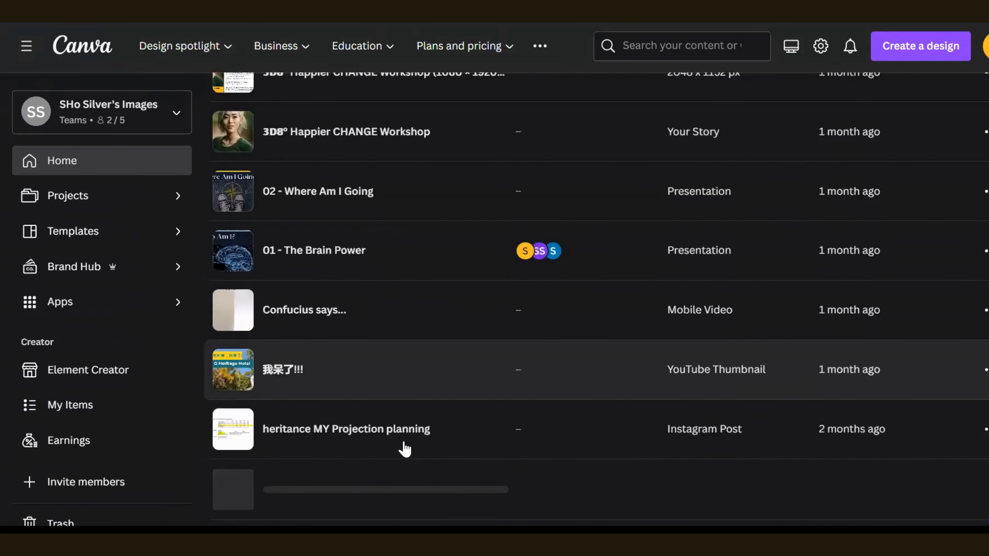
{"action": "scroll", "coordinate": [405, 449], "scroll_direction": "down", "scroll_amount": 15}
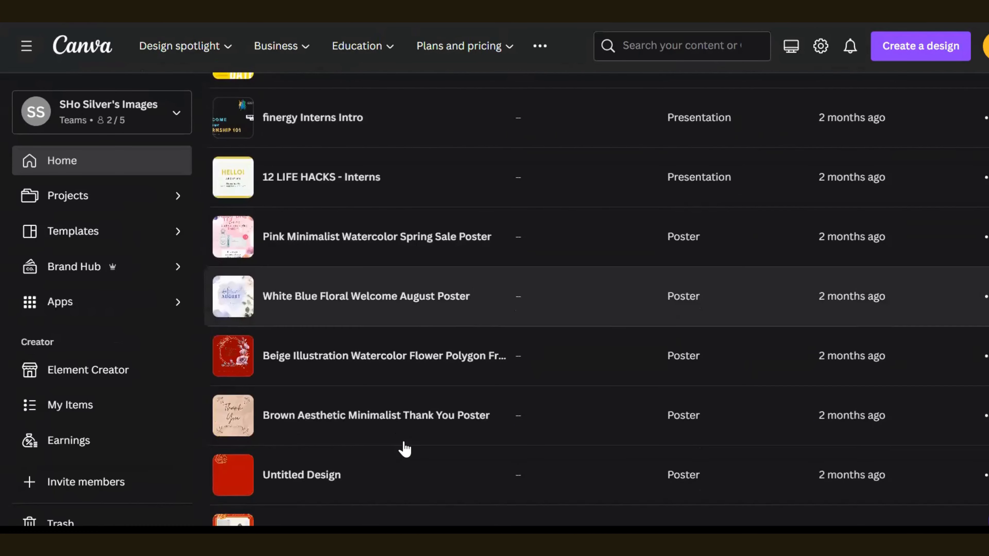
{"action": "scroll", "coordinate": [404, 449], "scroll_direction": "up", "scroll_amount": 20}
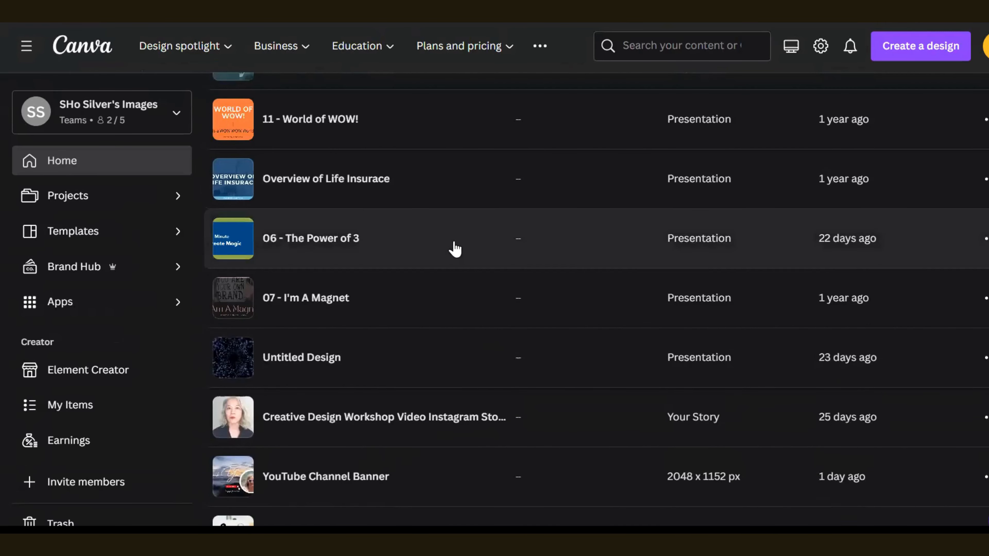
{"action": "scroll", "coordinate": [447, 248], "scroll_direction": "up", "scroll_amount": 8}
Step: Inspect the contents of the 3D8o and 12 Life Hacks folders among the projects
{"action": "left_click", "coordinate": [181, 198]}
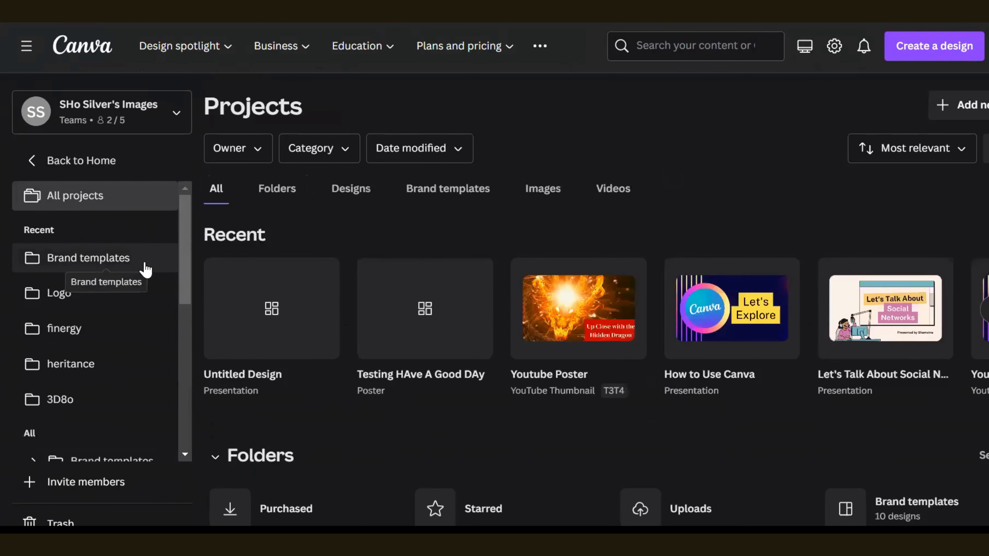
{"action": "left_click", "coordinate": [70, 403]}
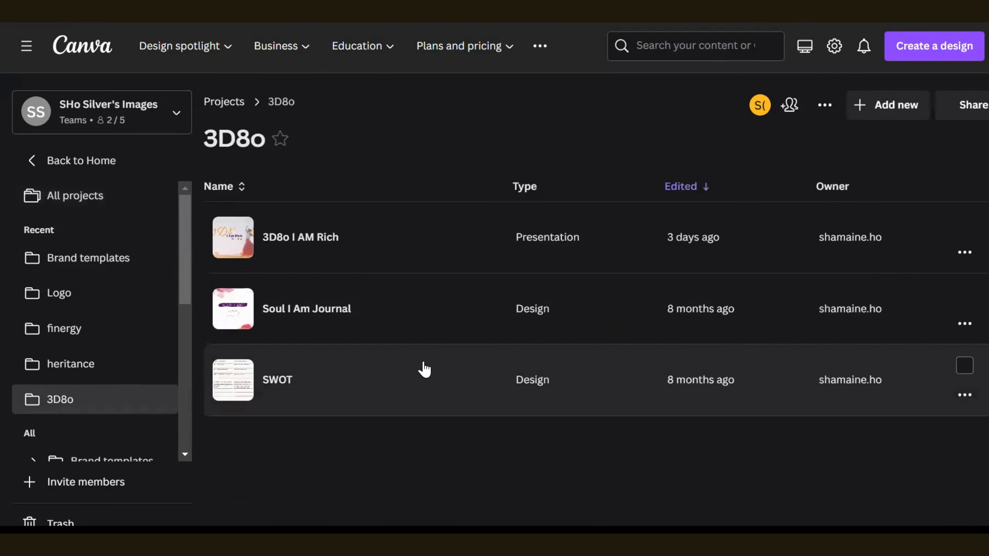
{"action": "scroll", "coordinate": [89, 416], "scroll_direction": "down", "scroll_amount": 3}
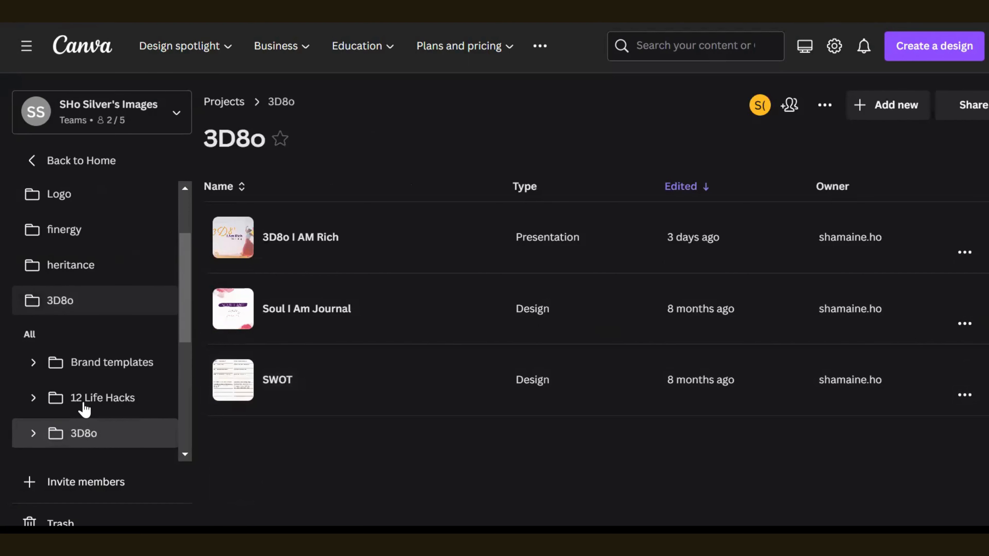
{"action": "left_click", "coordinate": [86, 407]}
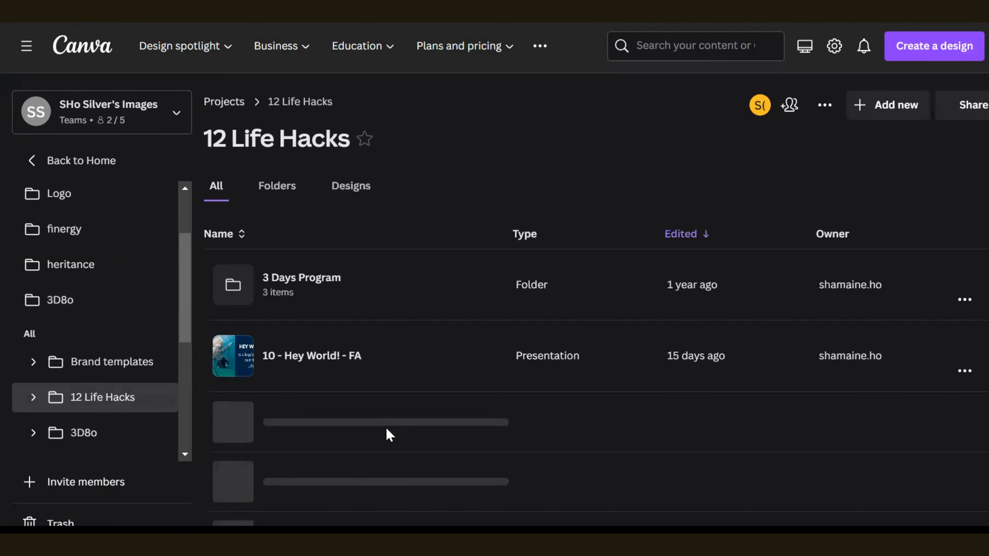
{"action": "scroll", "coordinate": [387, 431], "scroll_direction": "down", "scroll_amount": 10}
{"action": "scroll", "coordinate": [387, 436], "scroll_direction": "down", "scroll_amount": 4}
{"action": "scroll", "coordinate": [386, 435], "scroll_direction": "up", "scroll_amount": 10}
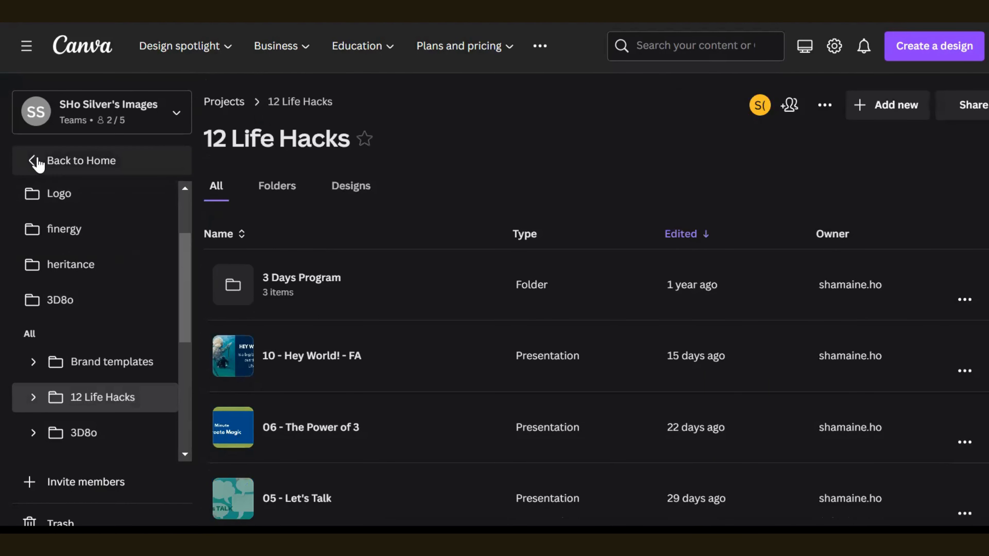
Step: Return to the home page, and open the finergy folder from the projects overview
{"action": "left_click", "coordinate": [110, 174]}
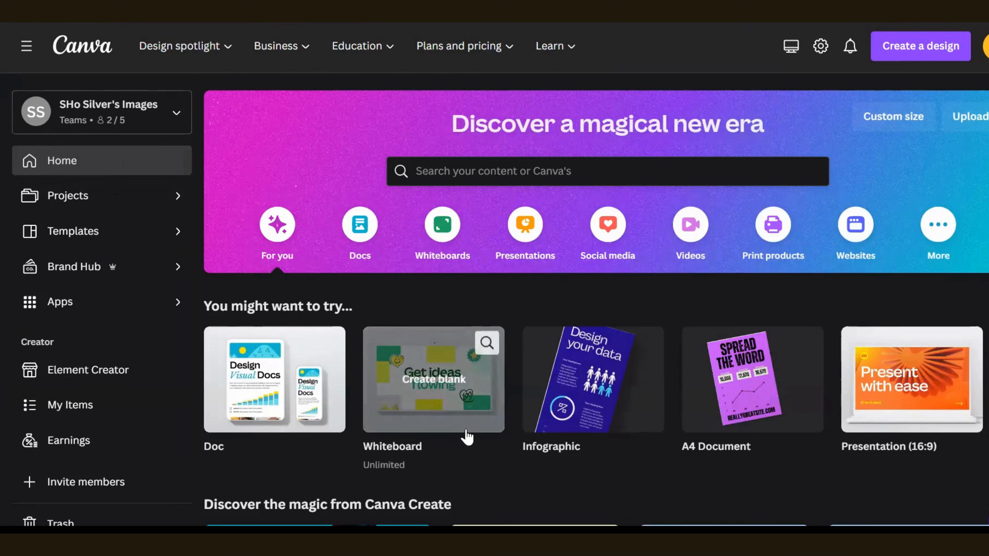
{"action": "scroll", "coordinate": [464, 436], "scroll_direction": "down", "scroll_amount": 1}
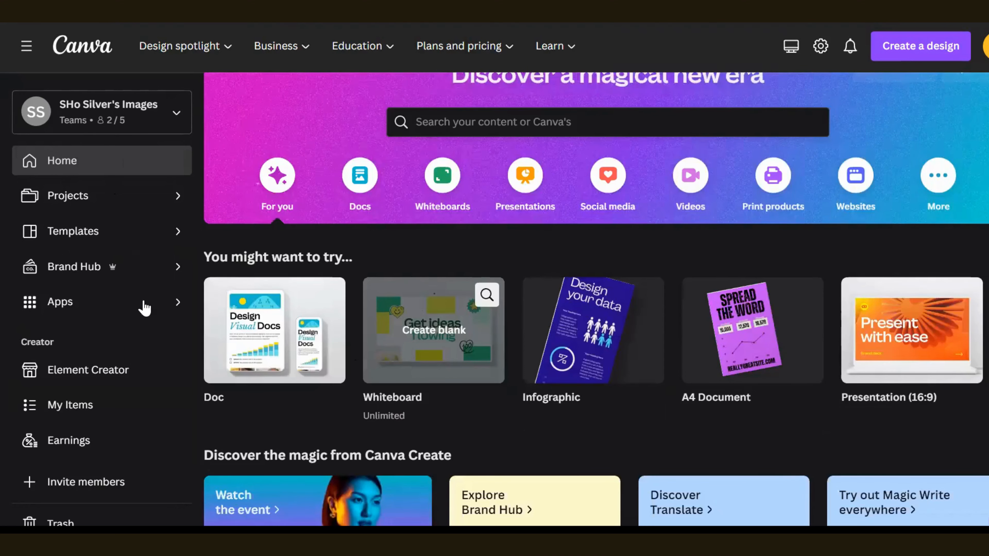
{"action": "left_click", "coordinate": [176, 197]}
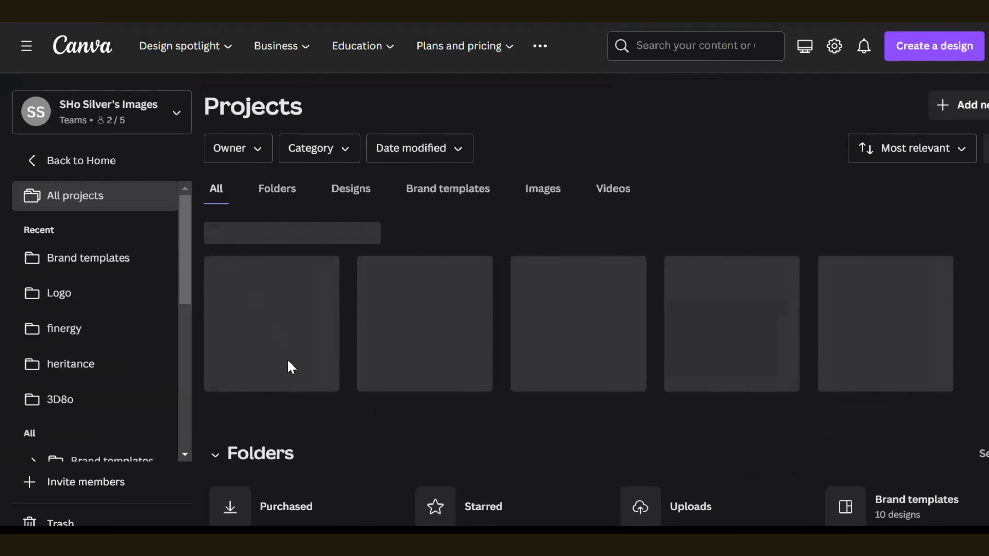
{"action": "scroll", "coordinate": [298, 402], "scroll_direction": "down", "scroll_amount": 3}
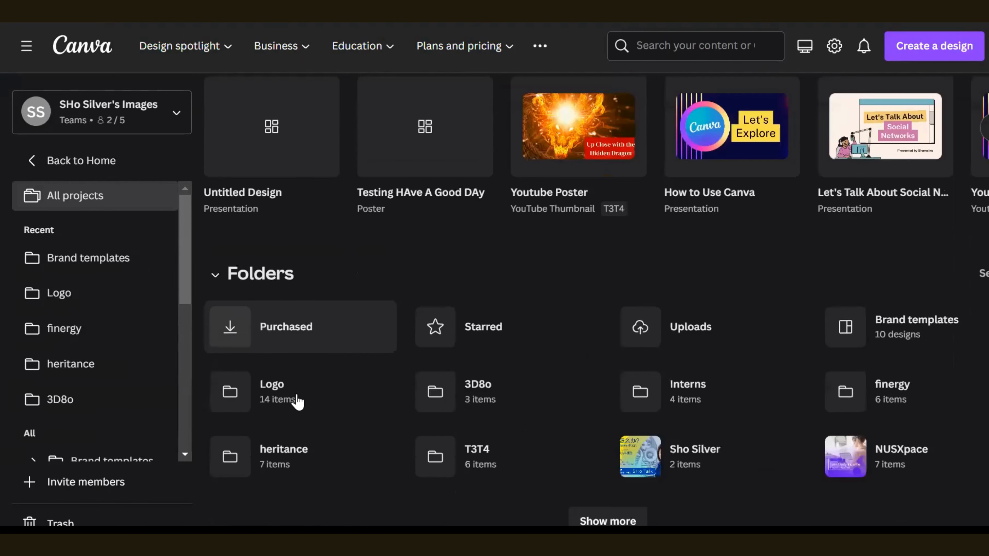
{"action": "scroll", "coordinate": [591, 269], "scroll_direction": "down", "scroll_amount": 2}
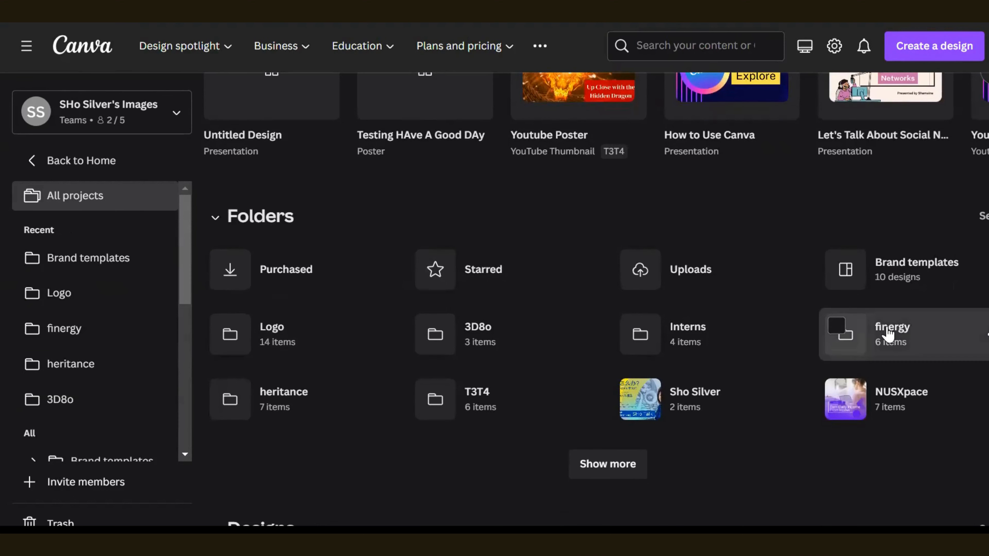
{"action": "left_click", "coordinate": [884, 335]}
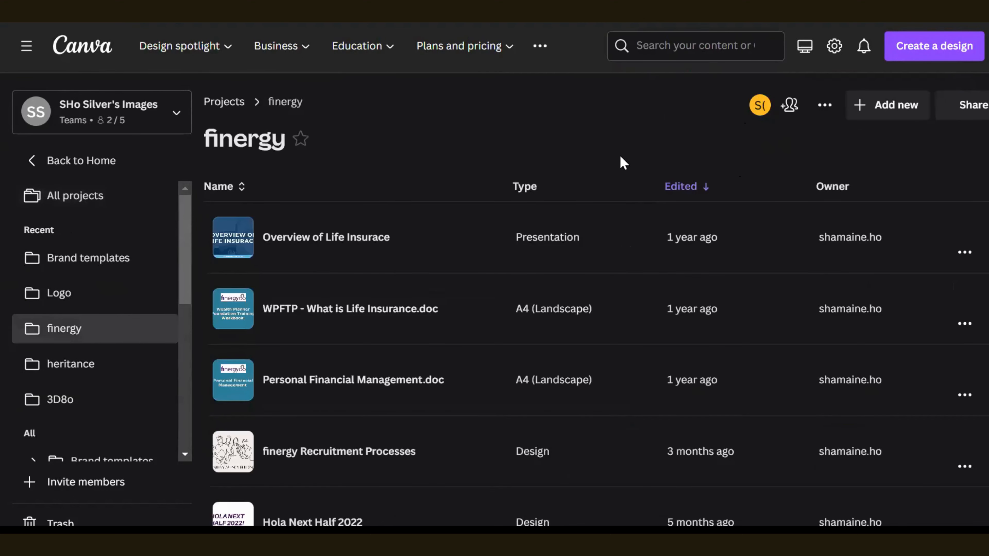
{"action": "scroll", "coordinate": [640, 331], "scroll_direction": "down", "scroll_amount": 3}
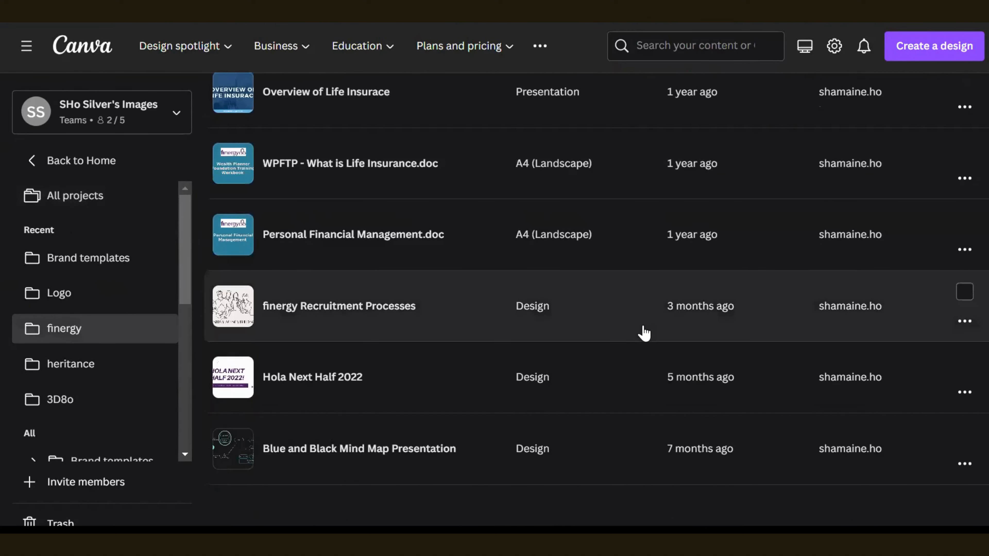
Step: Check the collaboration access options for the Hola Next Half 2022 design, copy its link with only-you access, and close the sharing dialog
{"action": "left_click", "coordinate": [965, 394]}
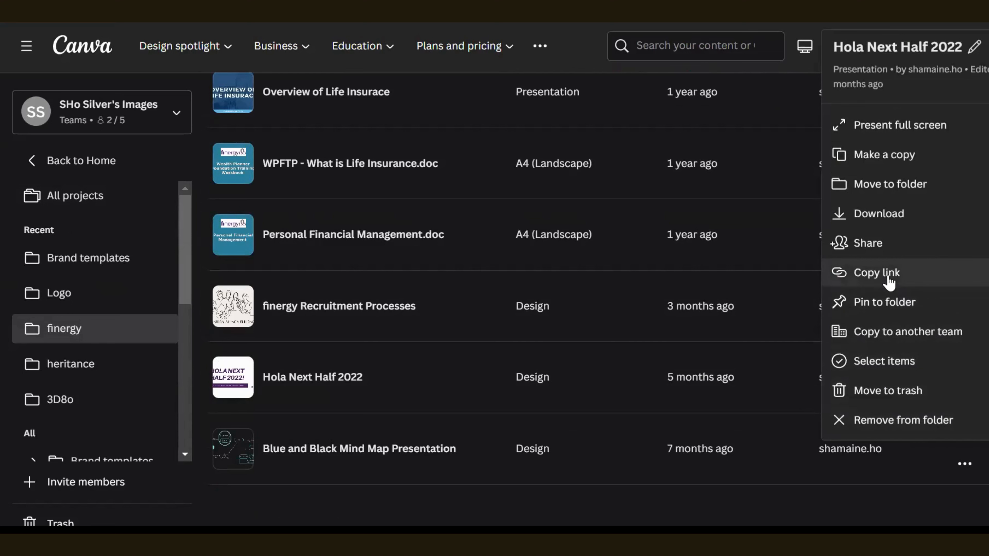
{"action": "left_click", "coordinate": [864, 249]}
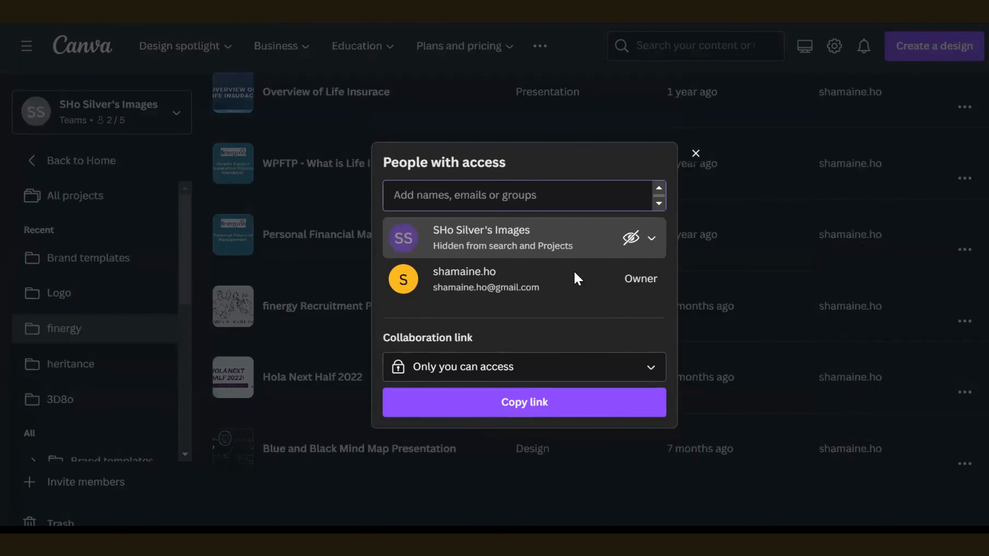
{"action": "mouse_move", "coordinate": [570, 237]}
{"action": "left_click", "coordinate": [653, 376]}
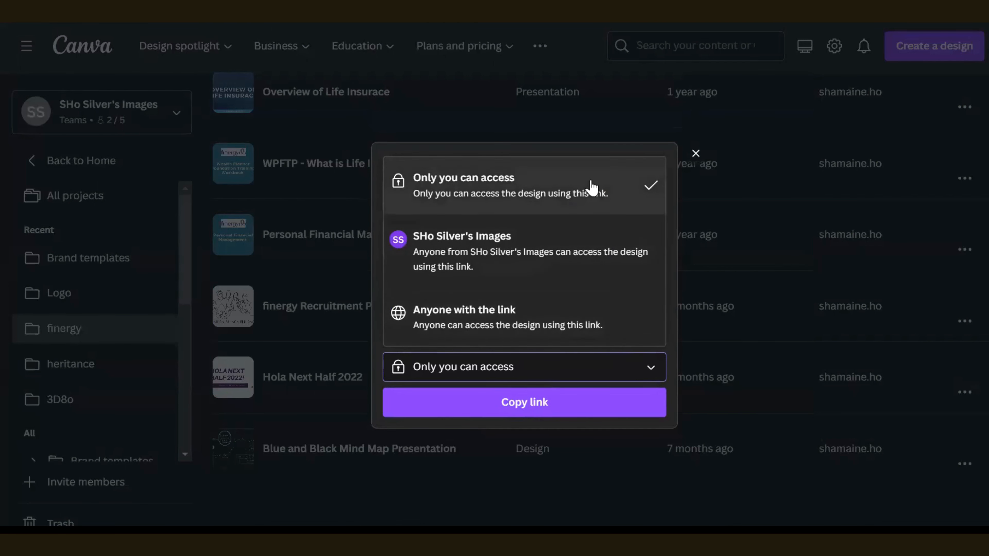
{"action": "left_click", "coordinate": [557, 405]}
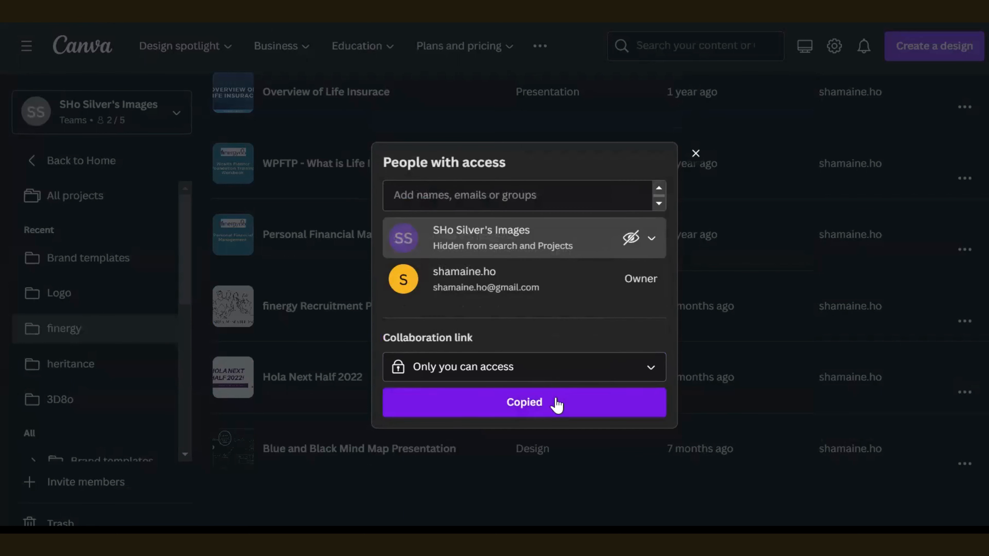
{"action": "left_click", "coordinate": [696, 153]}
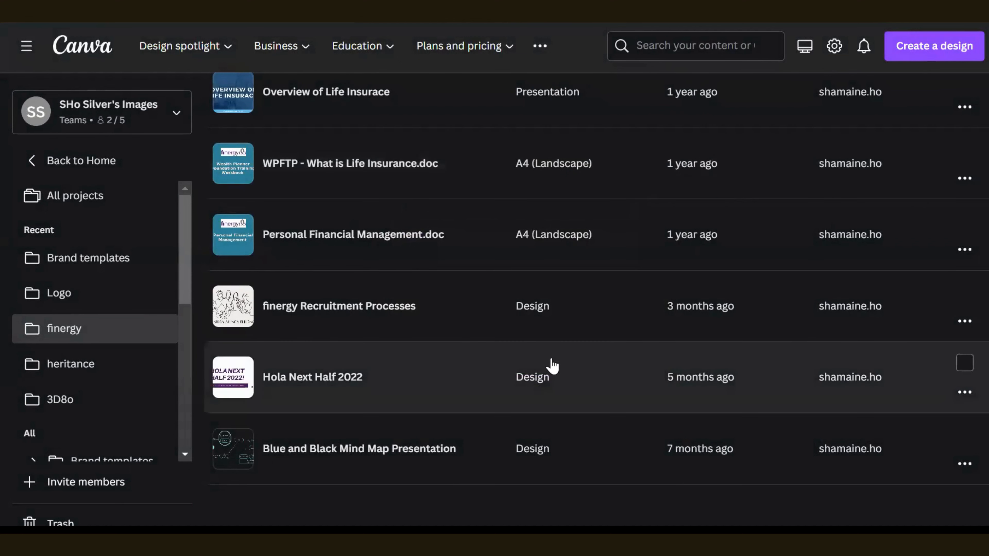
Step: Return from the finergy folder to the overview of all projects and look over its recent designs and folders
{"action": "scroll", "coordinate": [492, 258], "scroll_direction": "up", "scroll_amount": 3}
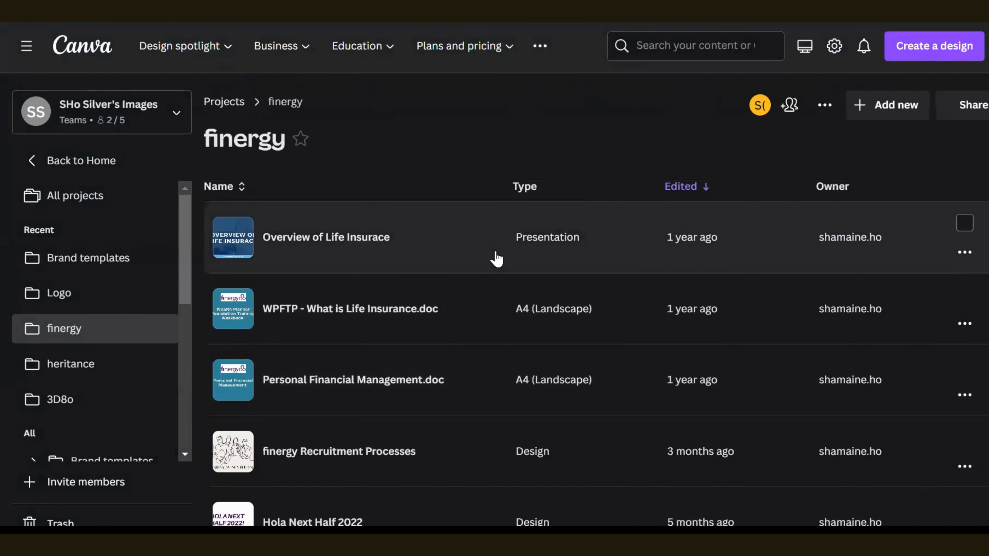
{"action": "left_click", "coordinate": [73, 205]}
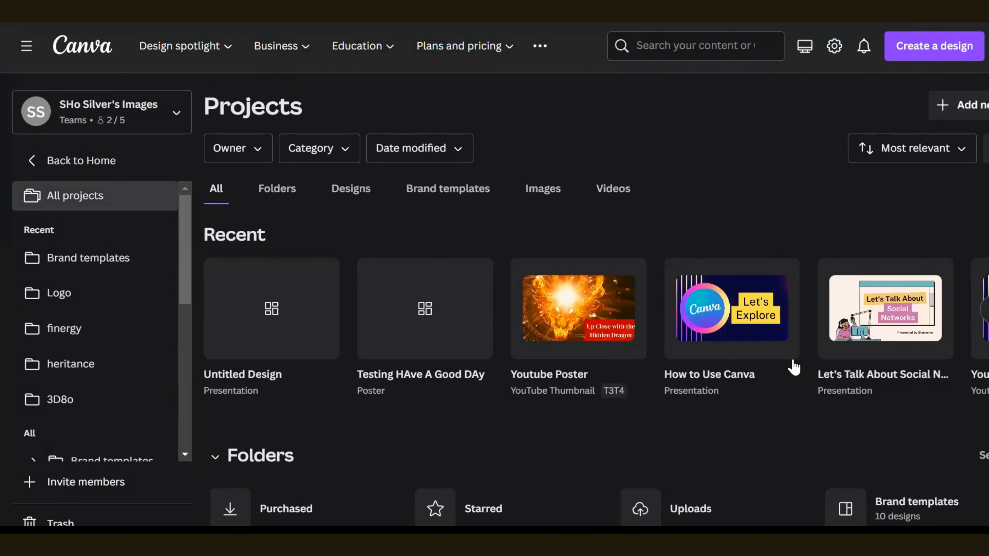
{"action": "scroll", "coordinate": [792, 366], "scroll_direction": "down", "scroll_amount": 4}
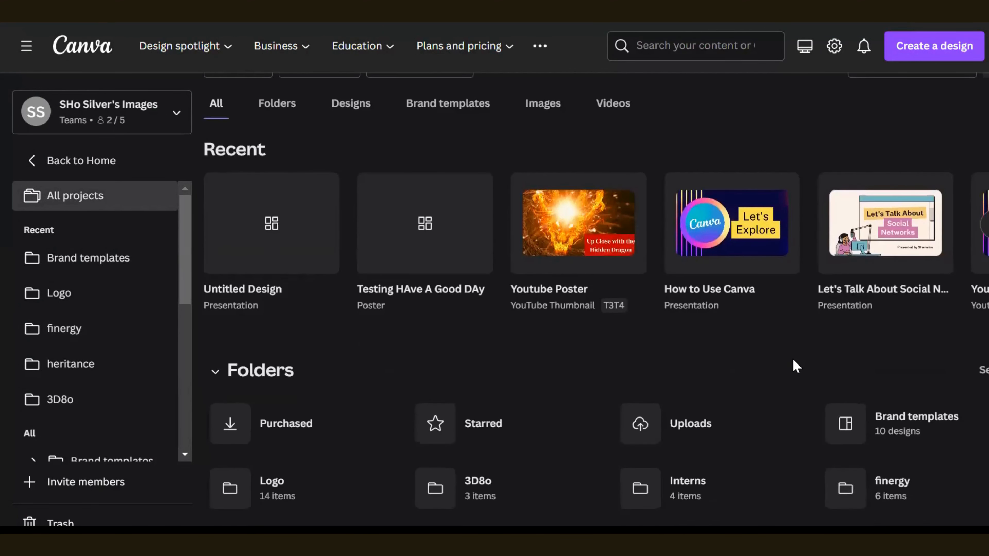
{"action": "scroll", "coordinate": [794, 366], "scroll_direction": "up", "scroll_amount": 4}
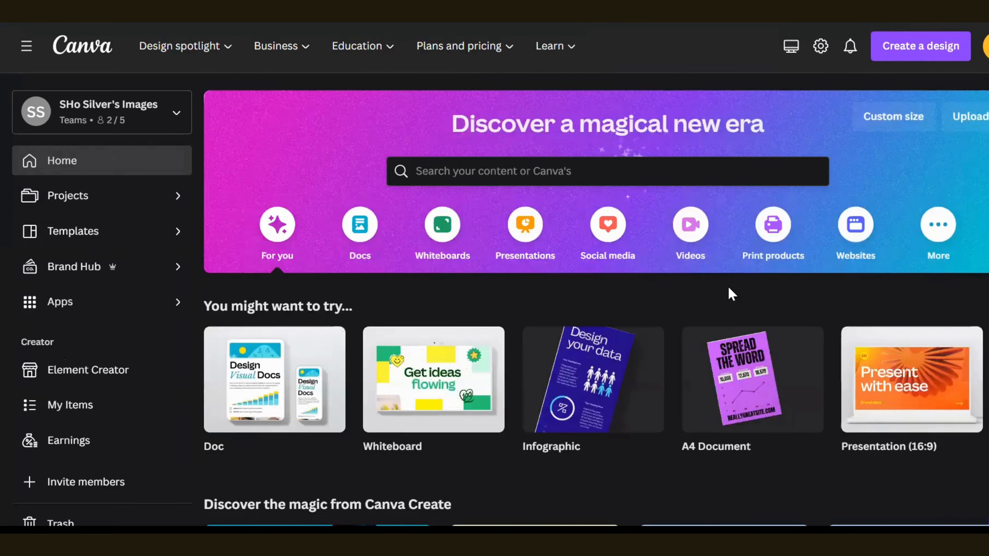
Step: Browse the Canva Create features on the home page, view the introduction to Magic Edit & Eraser, and close it
{"action": "scroll", "coordinate": [728, 288], "scroll_direction": "down", "scroll_amount": 6}
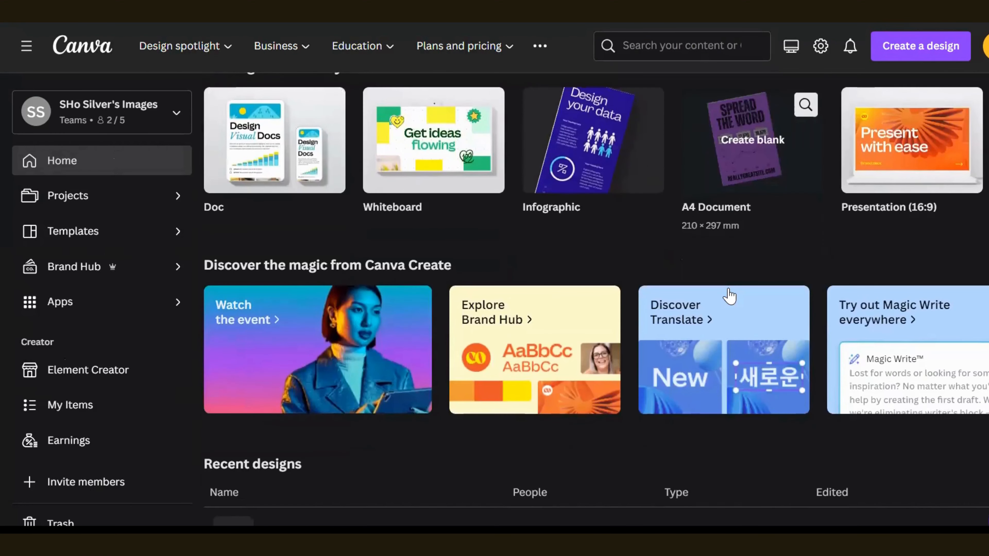
{"action": "scroll", "coordinate": [815, 332], "scroll_direction": "right", "scroll_amount": 8}
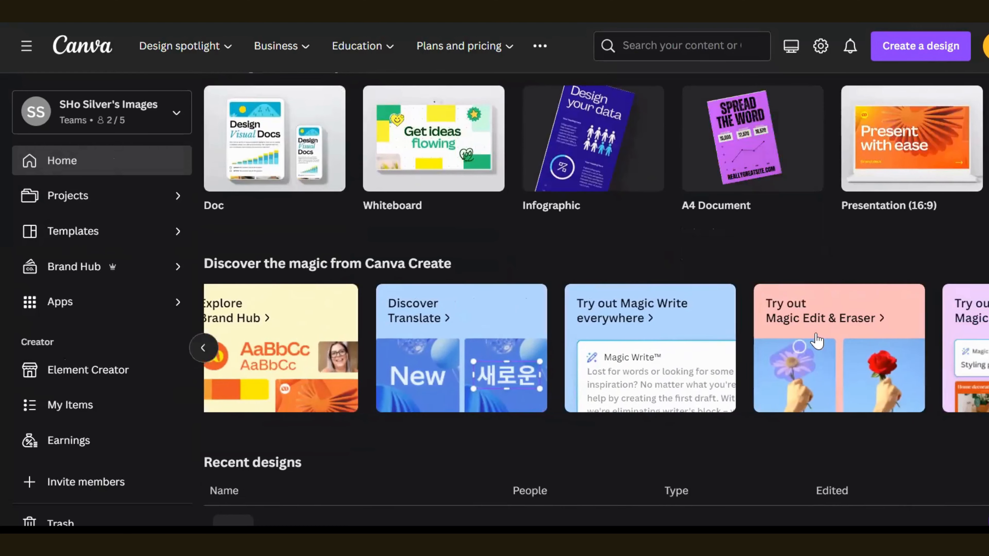
{"action": "scroll", "coordinate": [817, 341], "scroll_direction": "right", "scroll_amount": 1}
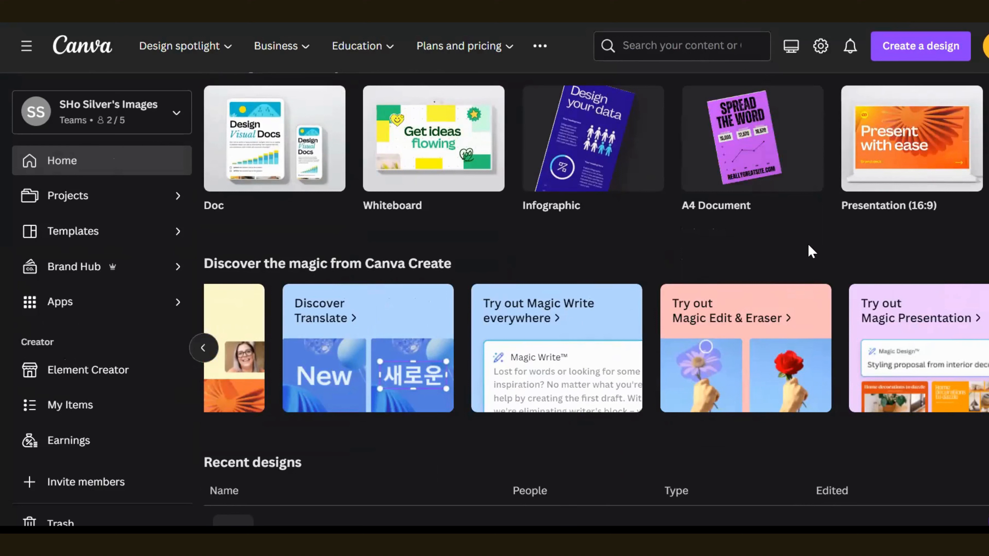
{"action": "left_click", "coordinate": [926, 178]}
{"action": "left_click", "coordinate": [732, 387]}
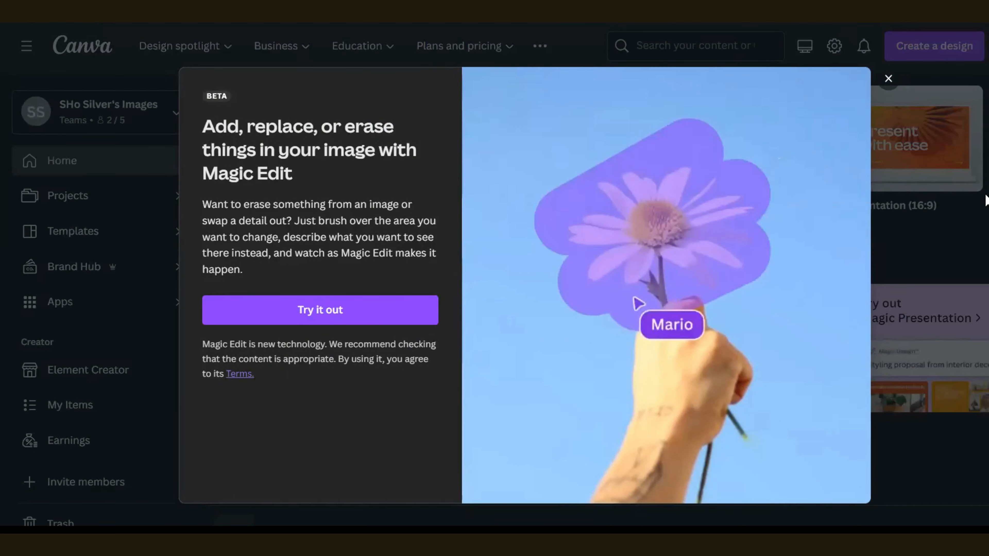
{"action": "left_click", "coordinate": [888, 80]}
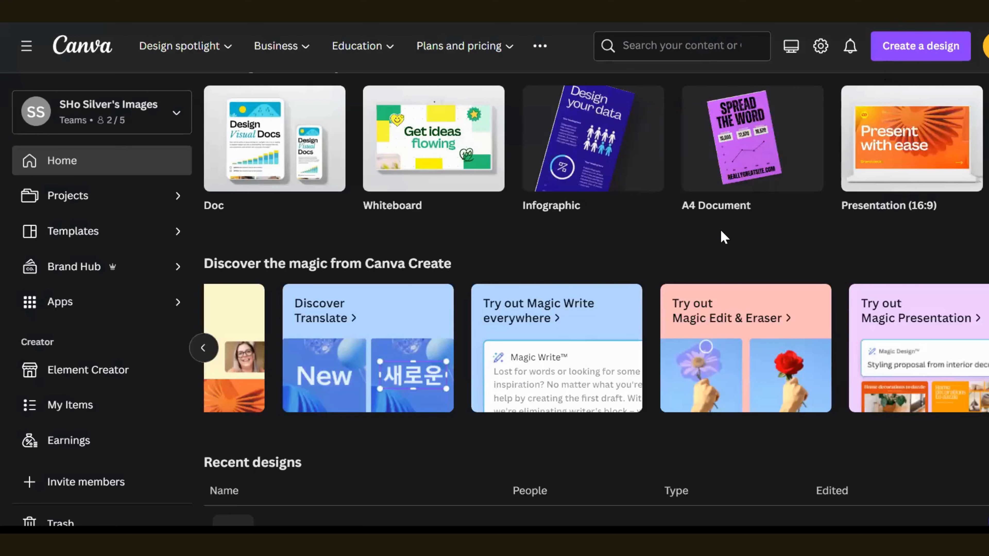